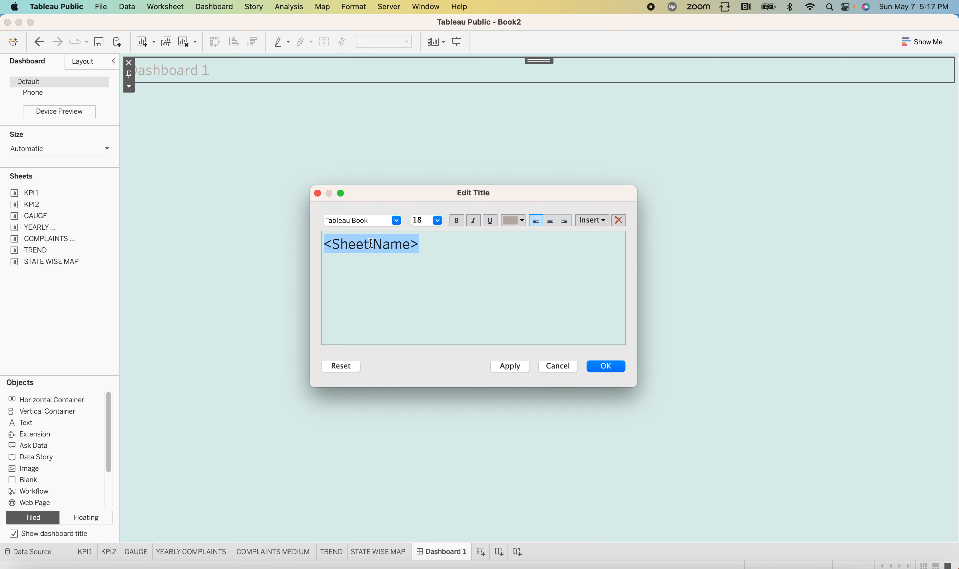
Step: Replace the dashboard title text with "CUSTOMERS COMPLAINTS DASHBOARD"
{"action": "type", "text": "CUST"}
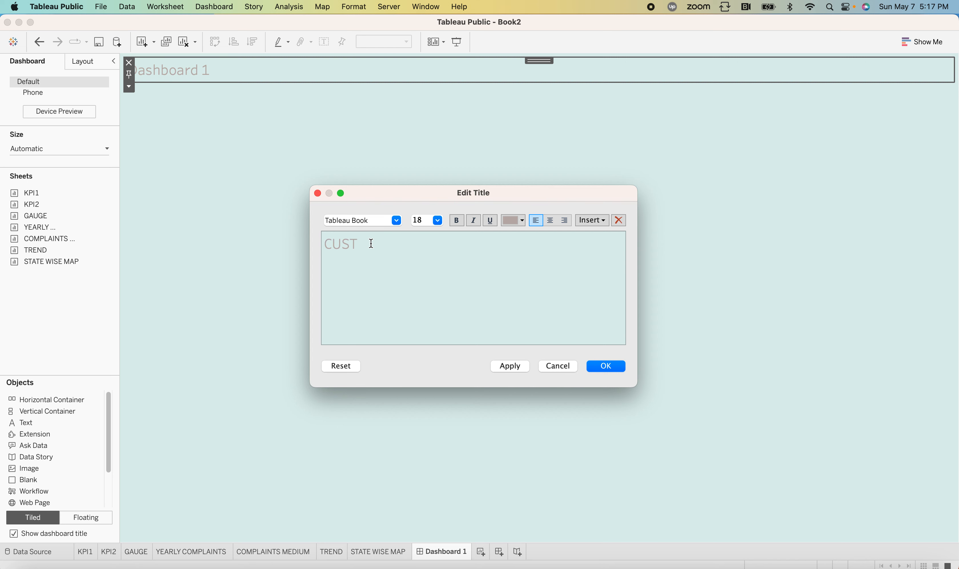
{"action": "type", "text": "OMER"}
{"action": "key", "text": "BackSpace"}
{"action": "type", "text": "S COMPLAINTS DASHBOARD"}
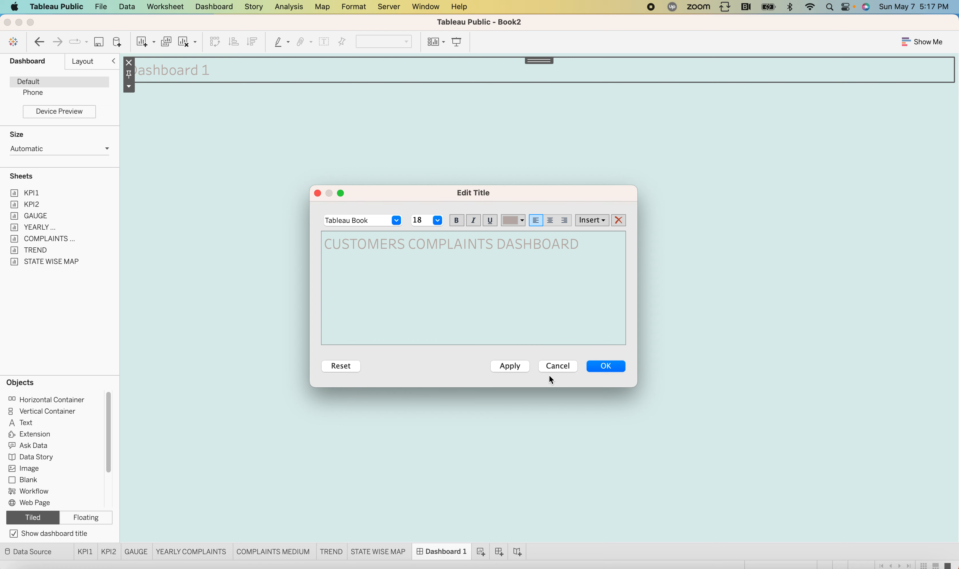
Step: Color the whole dashboard title text red
{"action": "left_click", "coordinate": [524, 220]}
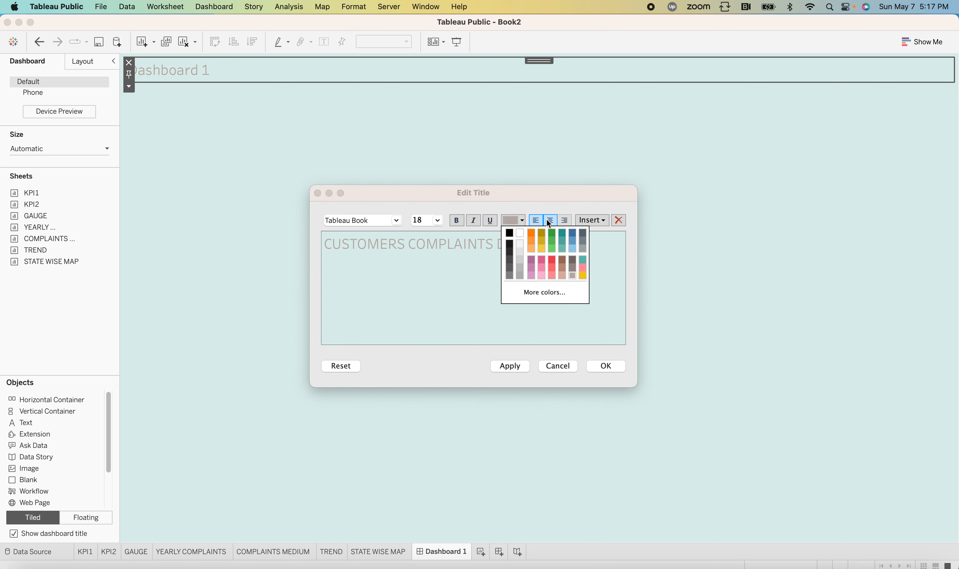
{"action": "left_click", "coordinate": [510, 233]}
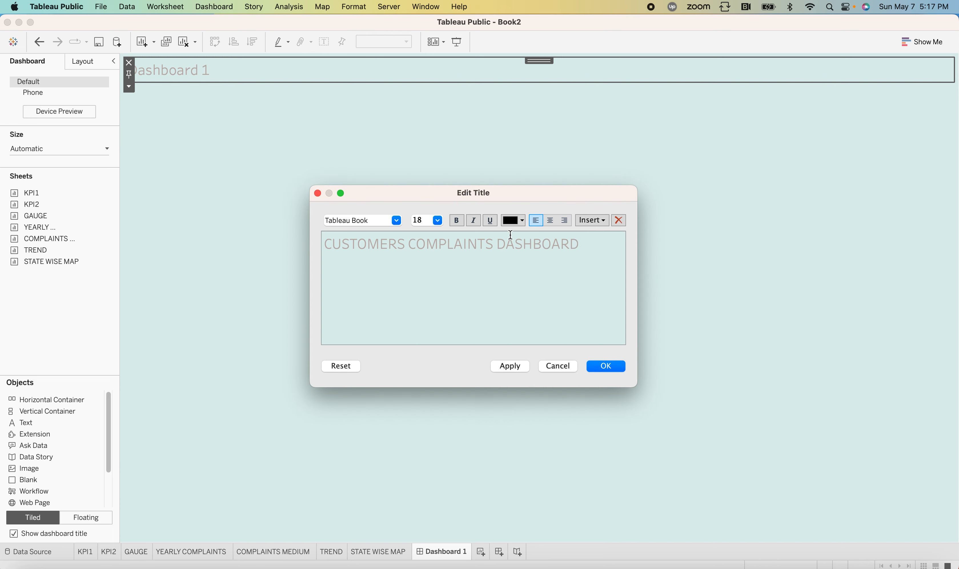
{"action": "left_click_drag", "start_coordinate": [584, 244], "coordinate": [323, 245]}
{"action": "left_click", "coordinate": [521, 221]}
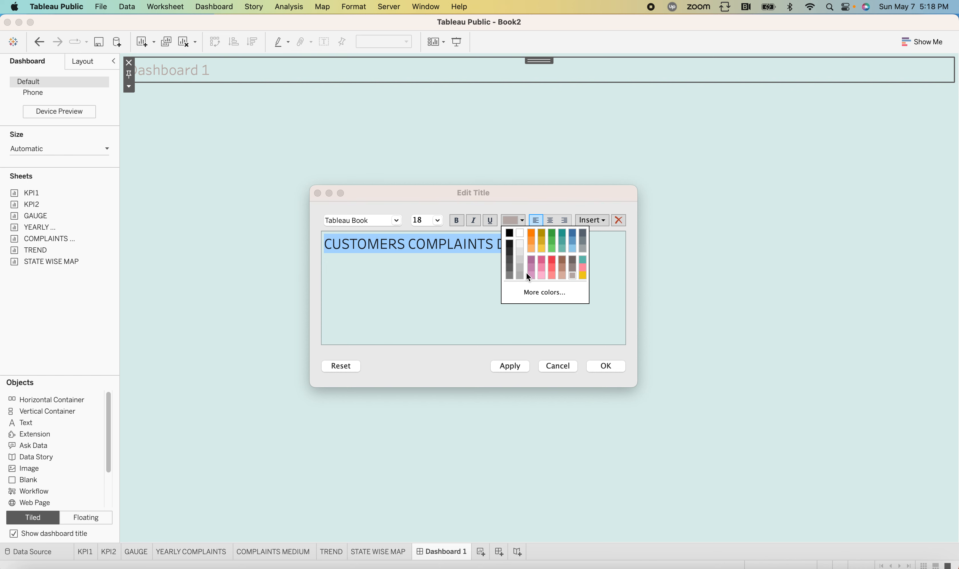
{"action": "left_click", "coordinate": [552, 260]}
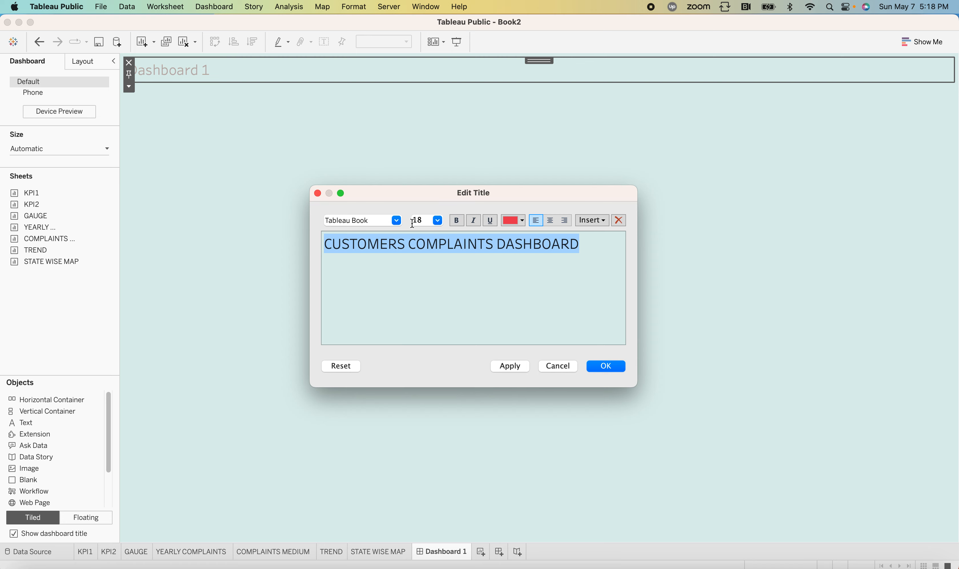
Step: Format the title in Tableau Bold, size 20, centered, and apply the changes to the dashboard
{"action": "left_click", "coordinate": [397, 223]}
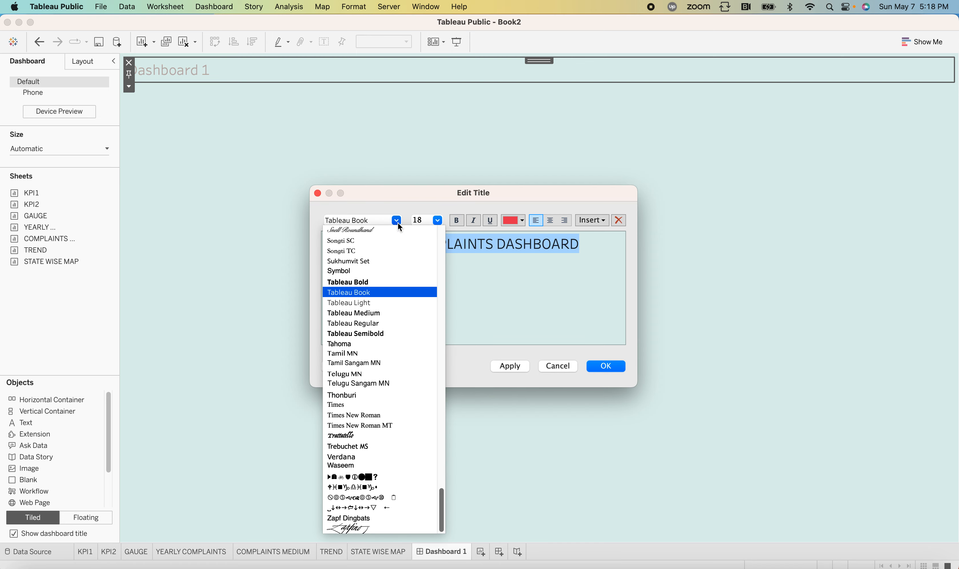
{"action": "left_click", "coordinate": [365, 285]}
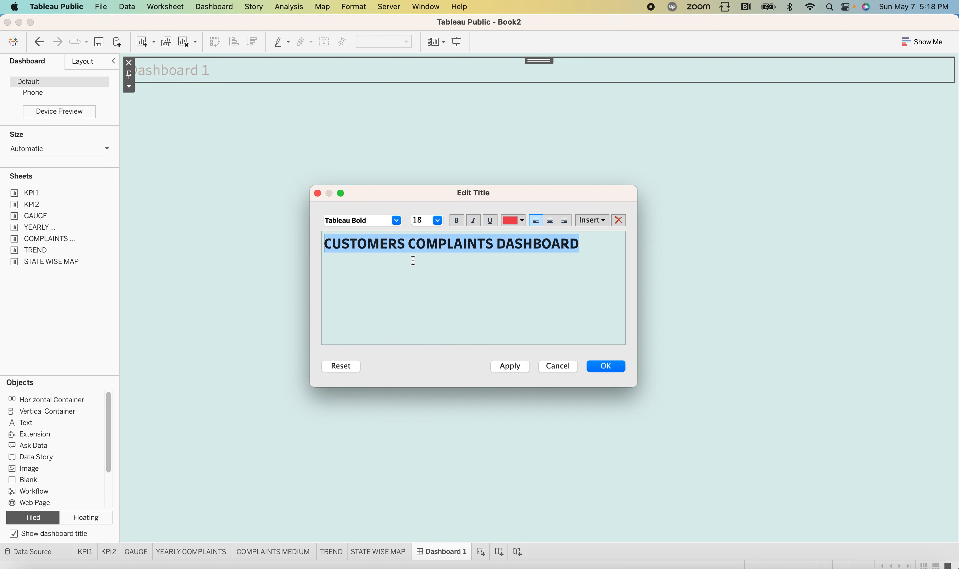
{"action": "left_click", "coordinate": [439, 221]}
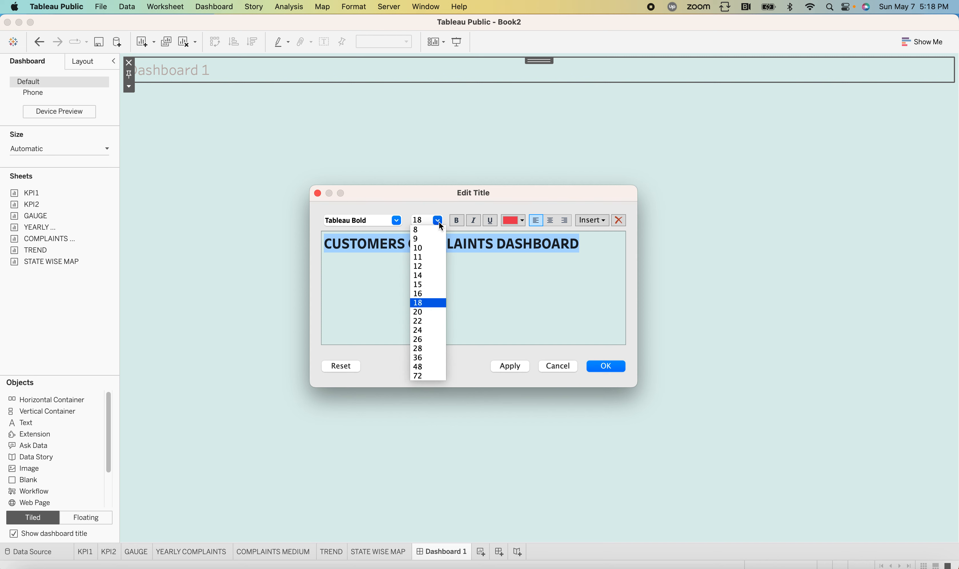
{"action": "left_click", "coordinate": [422, 309]}
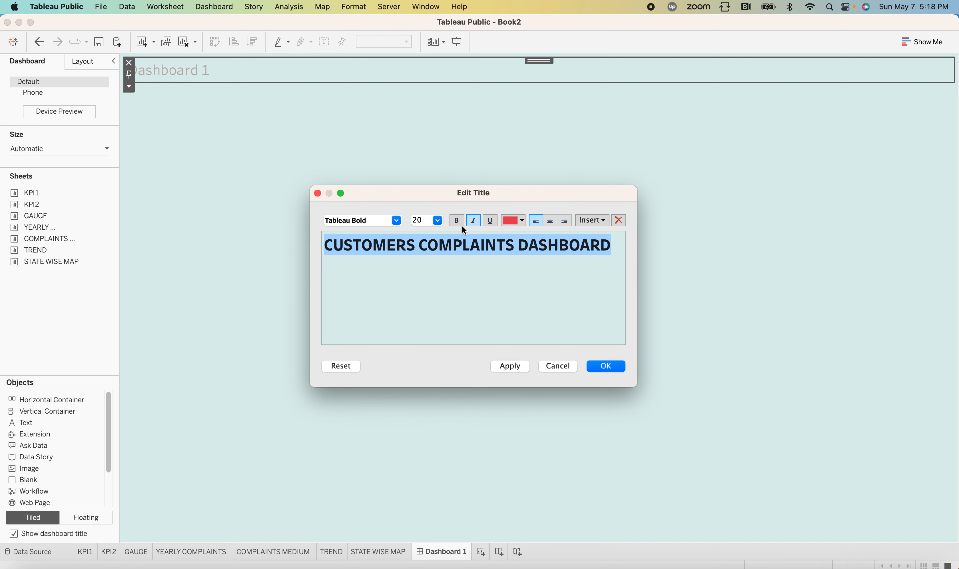
{"action": "left_click", "coordinate": [549, 220]}
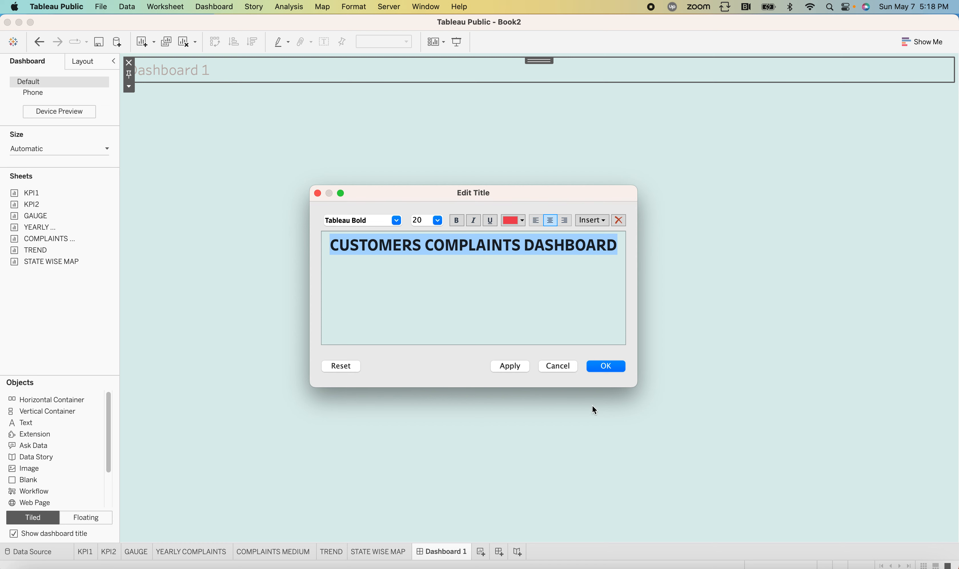
{"action": "left_click", "coordinate": [507, 367]}
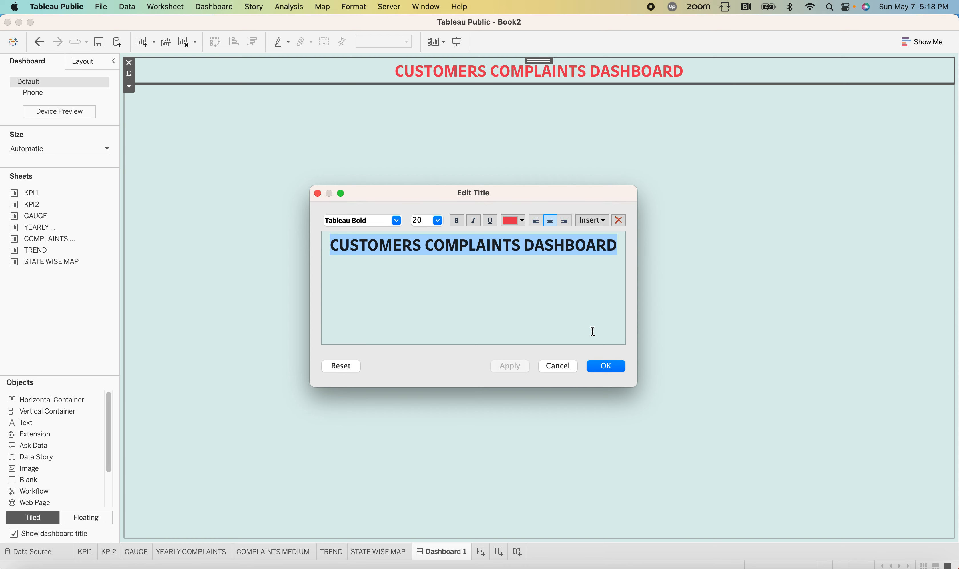
{"action": "left_click", "coordinate": [604, 368]}
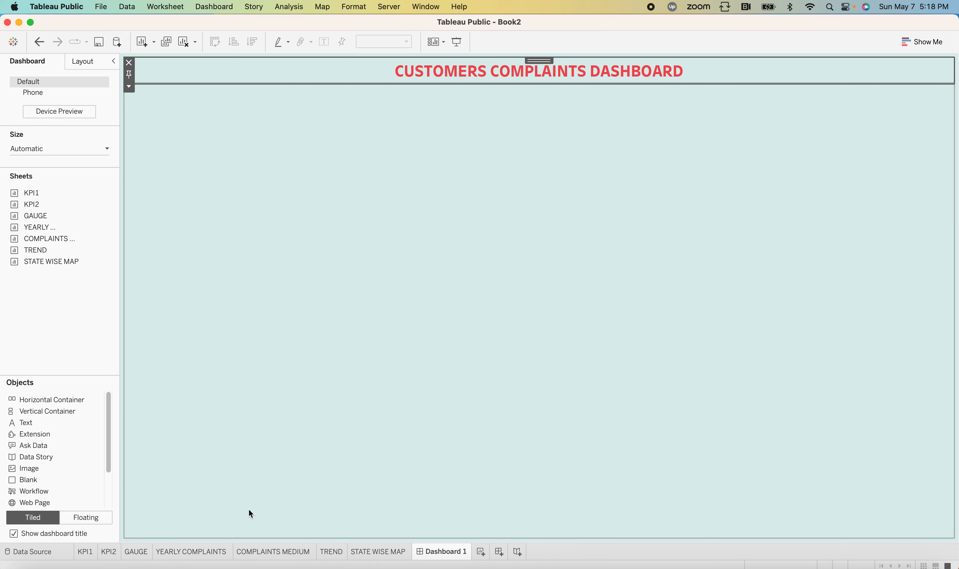
Step: Review the KPI1, KPI2 and GAUGE worksheets, and return to Dashboard 1
{"action": "left_click", "coordinate": [86, 551]}
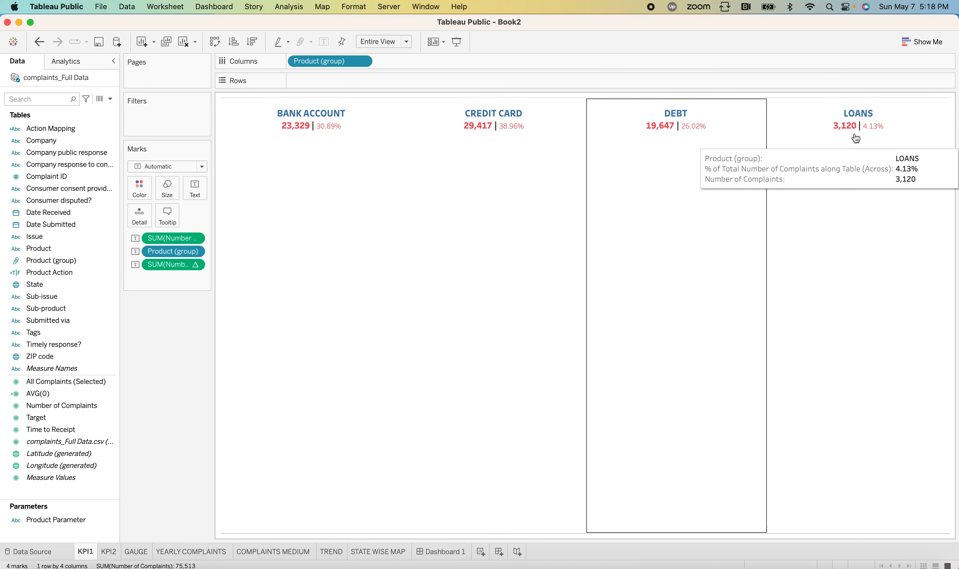
{"action": "left_click", "coordinate": [110, 554]}
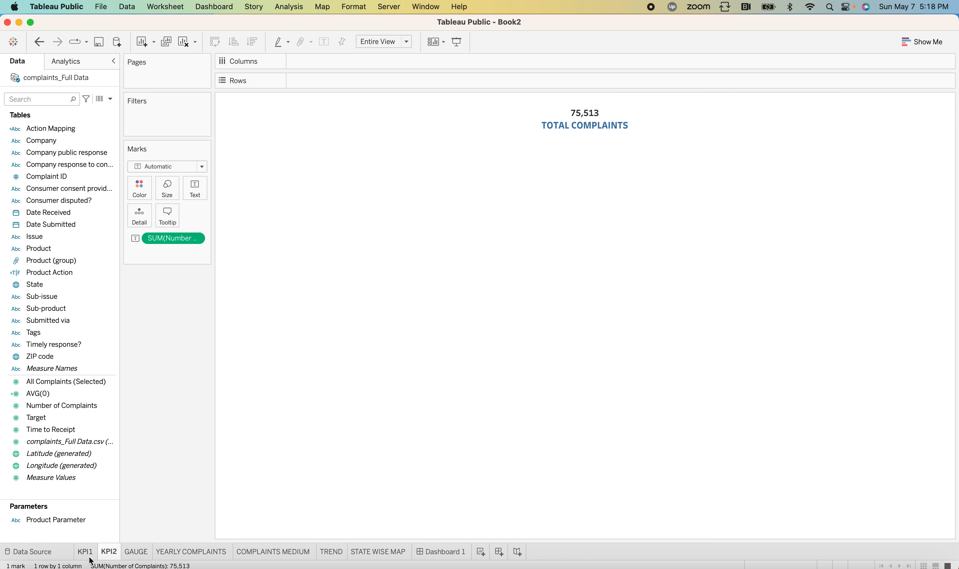
{"action": "left_click", "coordinate": [136, 553]}
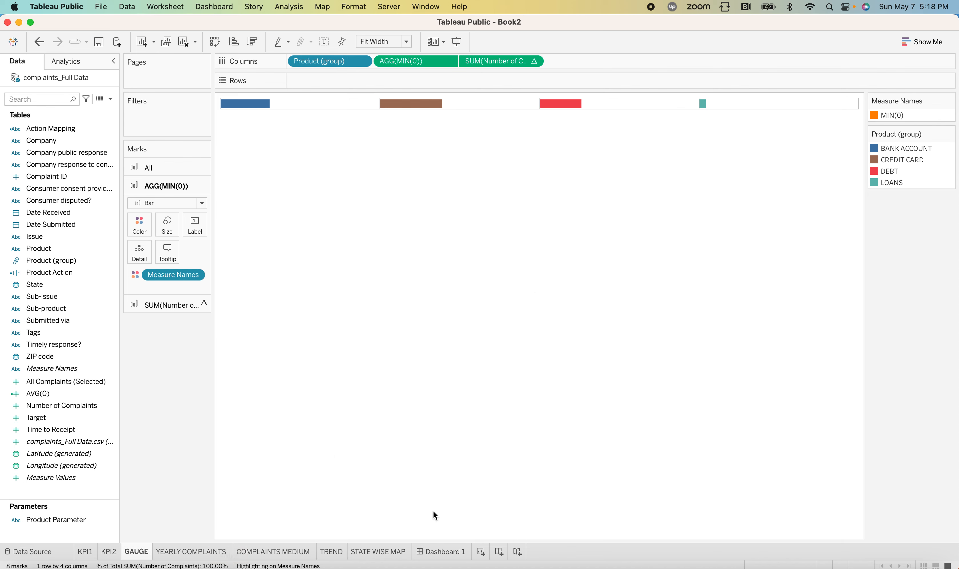
{"action": "left_click", "coordinate": [435, 553]}
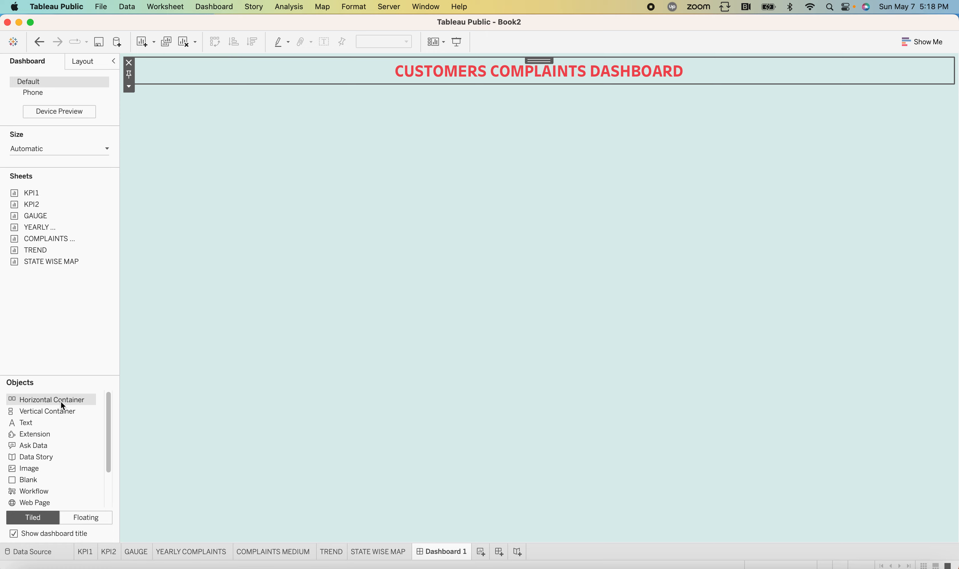
Step: Add a horizontal container to the dashboard below the title
{"action": "left_click_drag", "start_coordinate": [47, 261], "coordinate": [137, 142]}
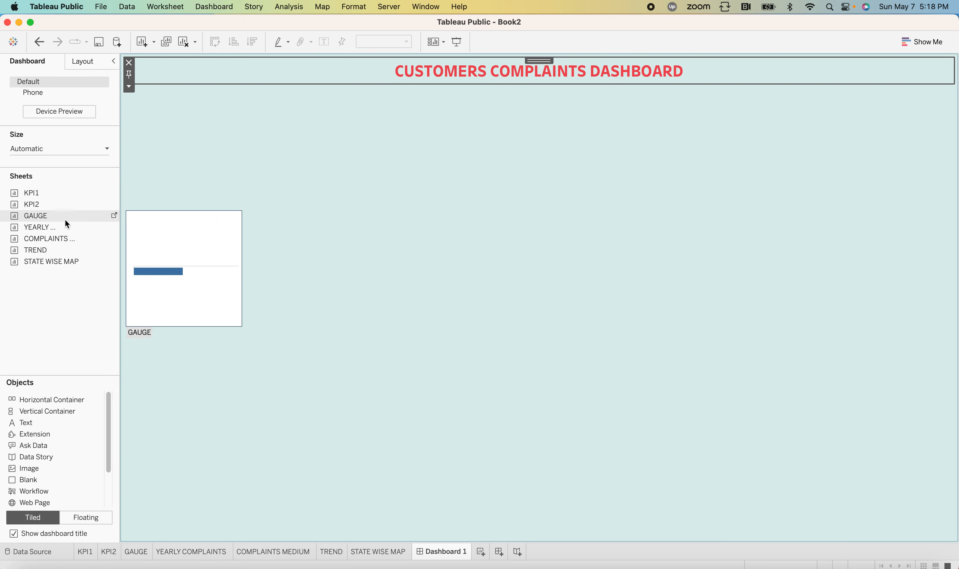
{"action": "left_click", "coordinate": [56, 398]}
{"action": "left_click_drag", "start_coordinate": [264, 247], "coordinate": [360, 112]}
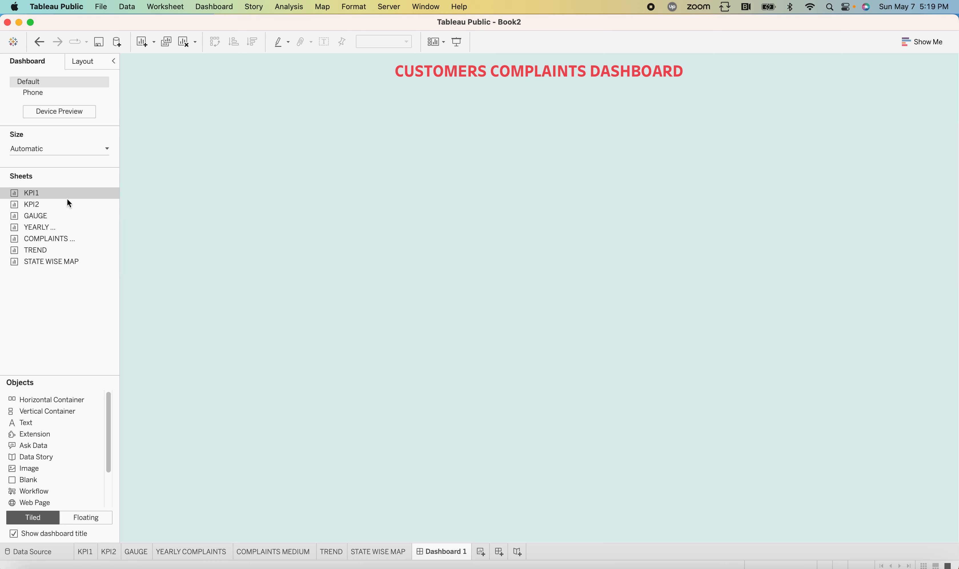
Step: Place the KPI1 sheet in the horizontal container and hide its sheet title
{"action": "mouse_move", "coordinate": [30, 195]}
{"action": "left_click_drag", "start_coordinate": [31, 193], "coordinate": [421, 151]}
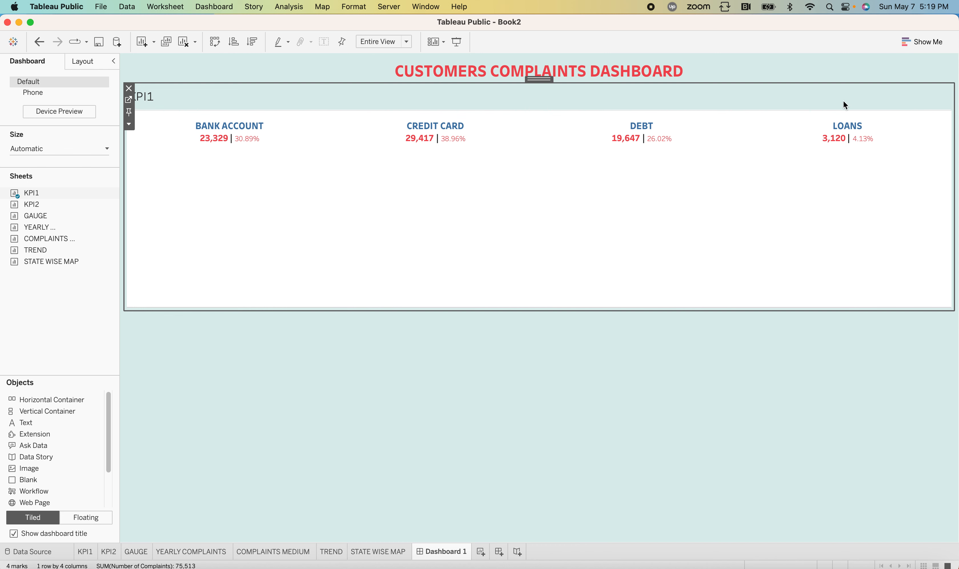
{"action": "left_click", "coordinate": [129, 125]}
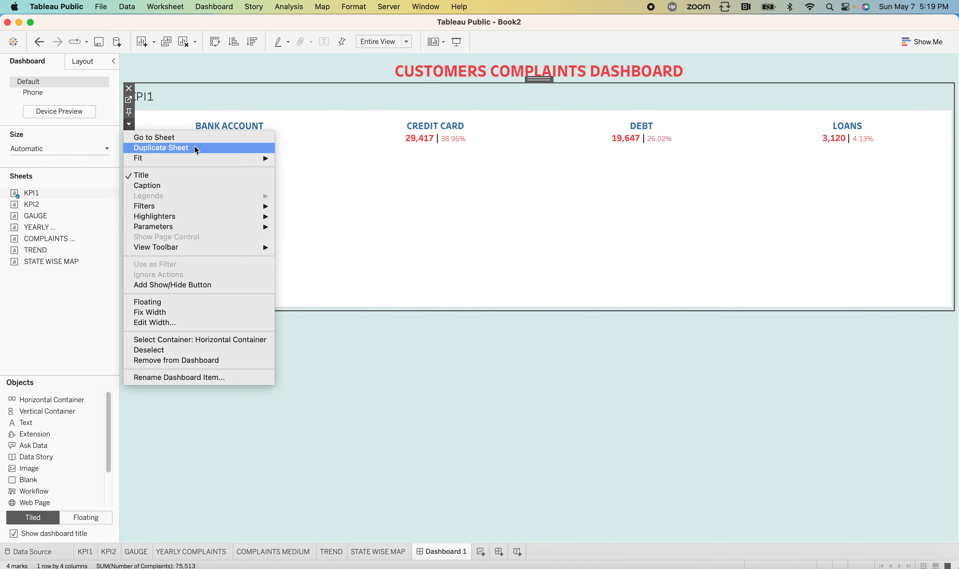
{"action": "left_click", "coordinate": [152, 180]}
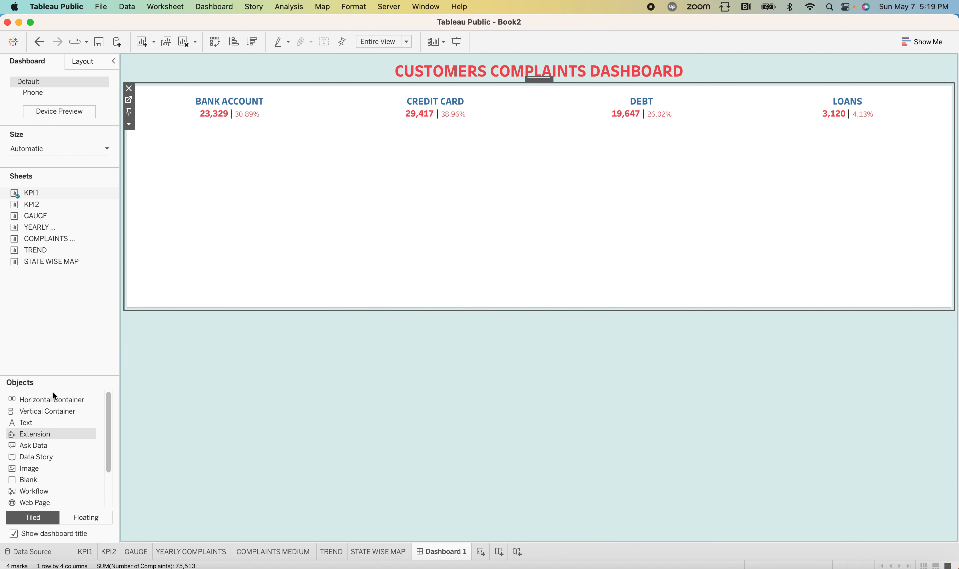
Step: Place the KPI2 sheet to the left of KPI1 in the same container and hide its sheet title
{"action": "left_click_drag", "start_coordinate": [27, 205], "coordinate": [146, 151]}
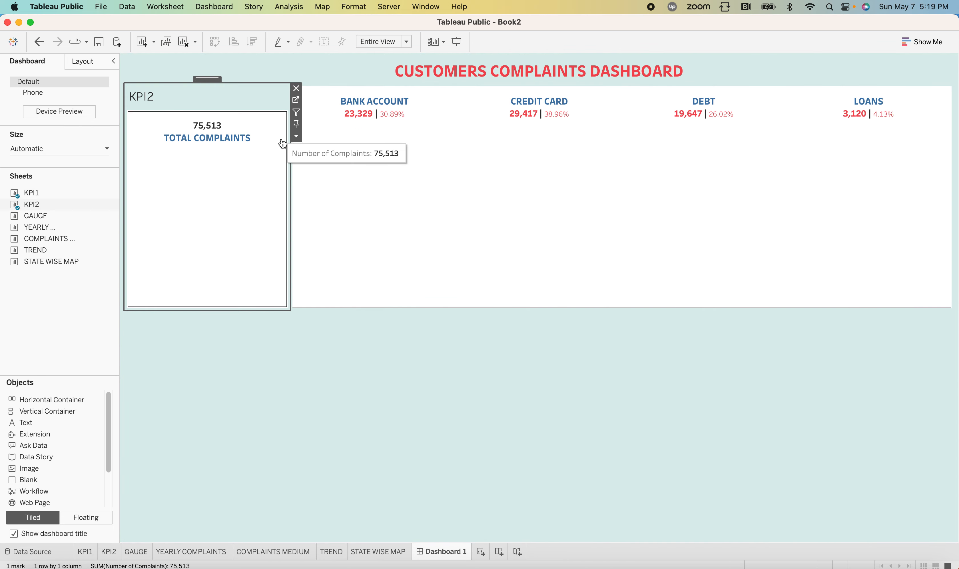
{"action": "left_click", "coordinate": [296, 136]}
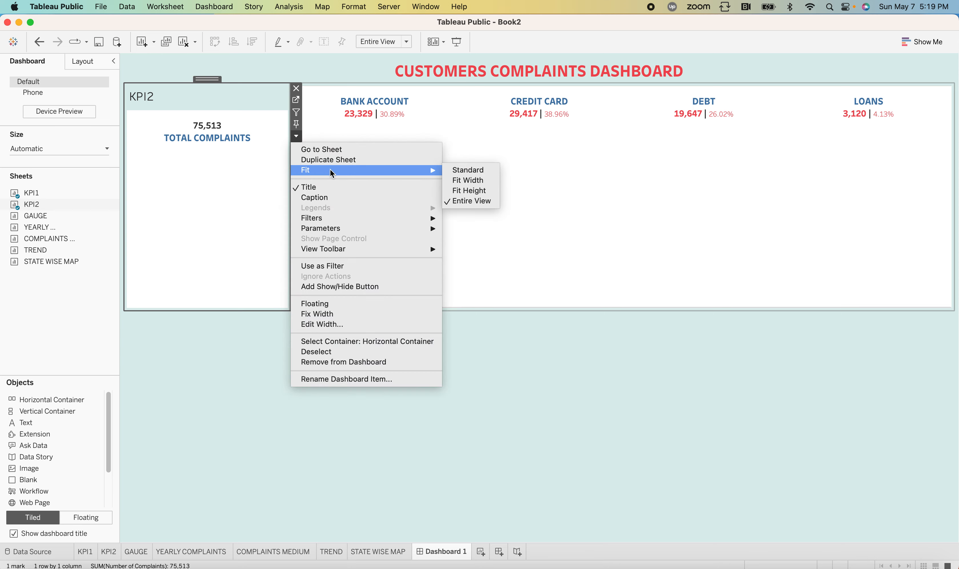
{"action": "left_click", "coordinate": [309, 187]}
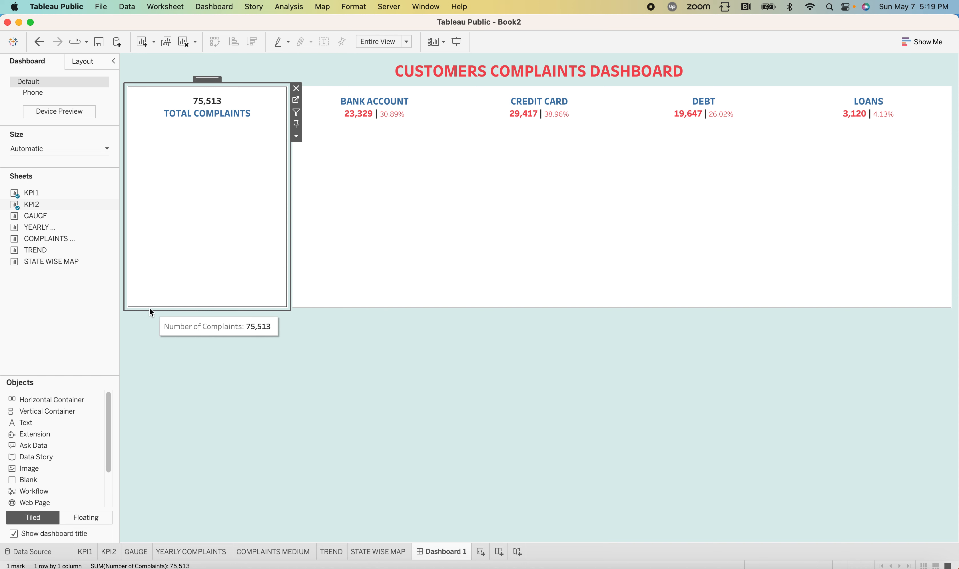
Step: Shorten the KPI container to about one third of its height, leaving a slim row under the dashboard title
{"action": "left_click_drag", "start_coordinate": [146, 311], "coordinate": [163, 160]}
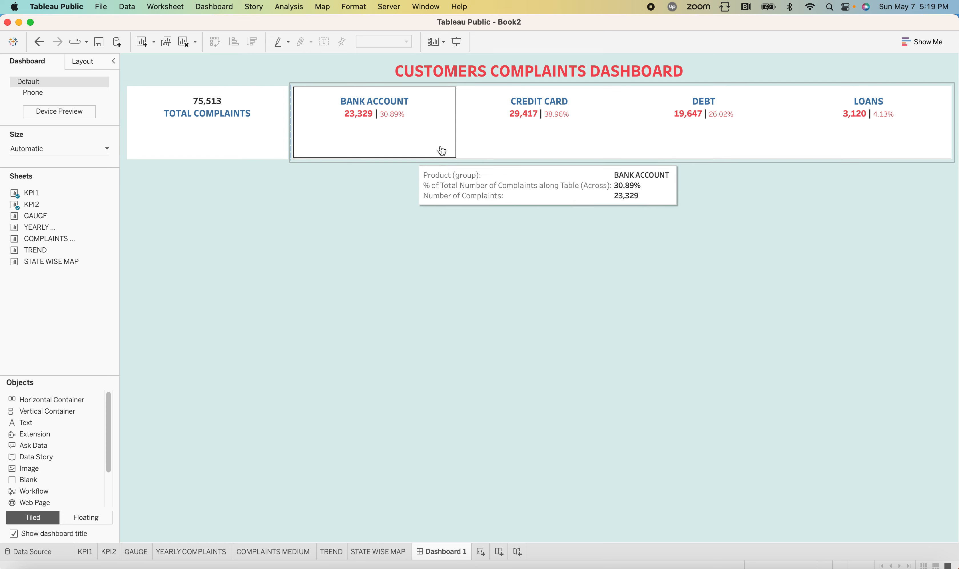
{"action": "left_click_drag", "start_coordinate": [49, 262], "coordinate": [54, 288]}
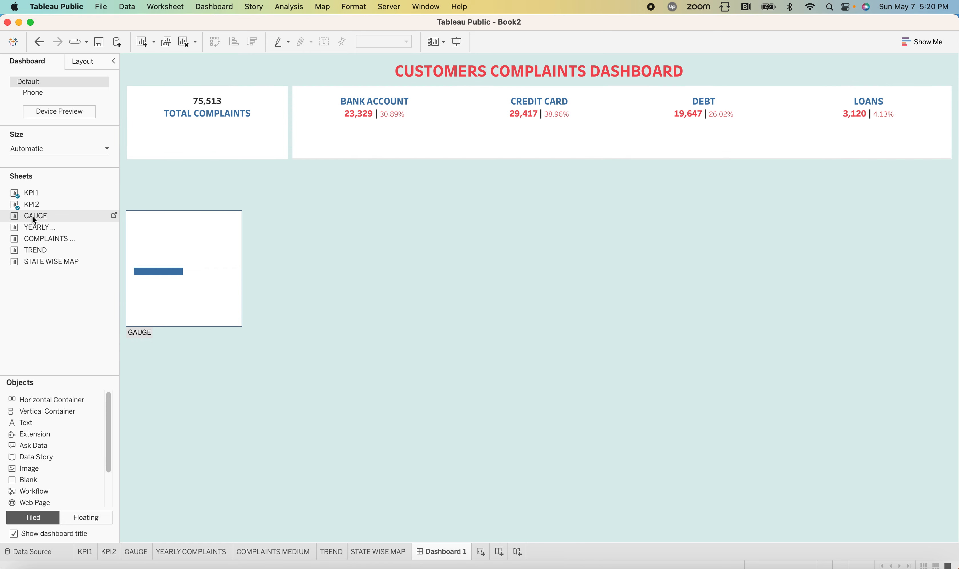
Step: Place the GAUGE sheet beneath the KPI row across its full width and hide its sheet title
{"action": "left_click_drag", "start_coordinate": [33, 215], "coordinate": [290, 135]}
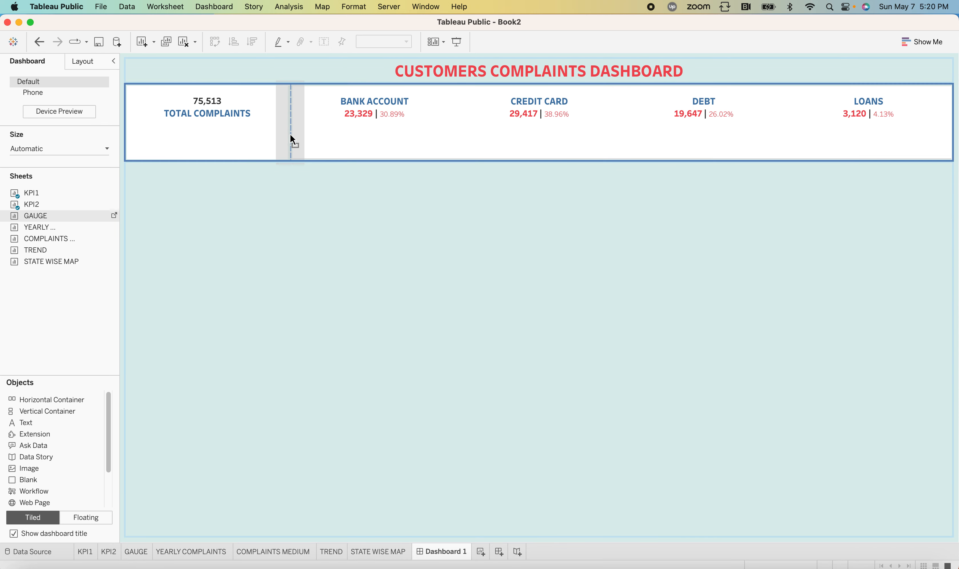
{"action": "left_click_drag", "start_coordinate": [370, 138], "coordinate": [458, 152]}
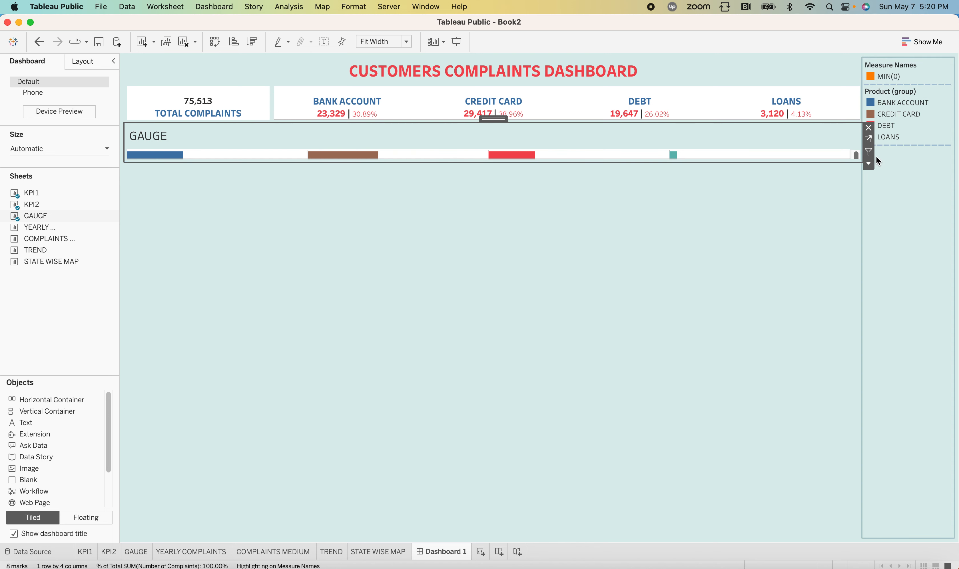
{"action": "left_click", "coordinate": [869, 163]}
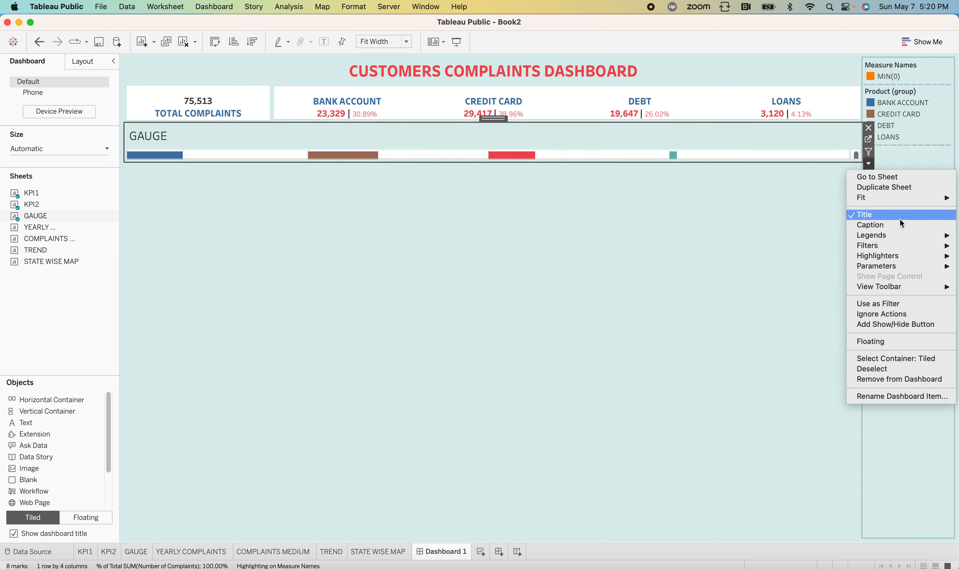
{"action": "left_click", "coordinate": [875, 215]}
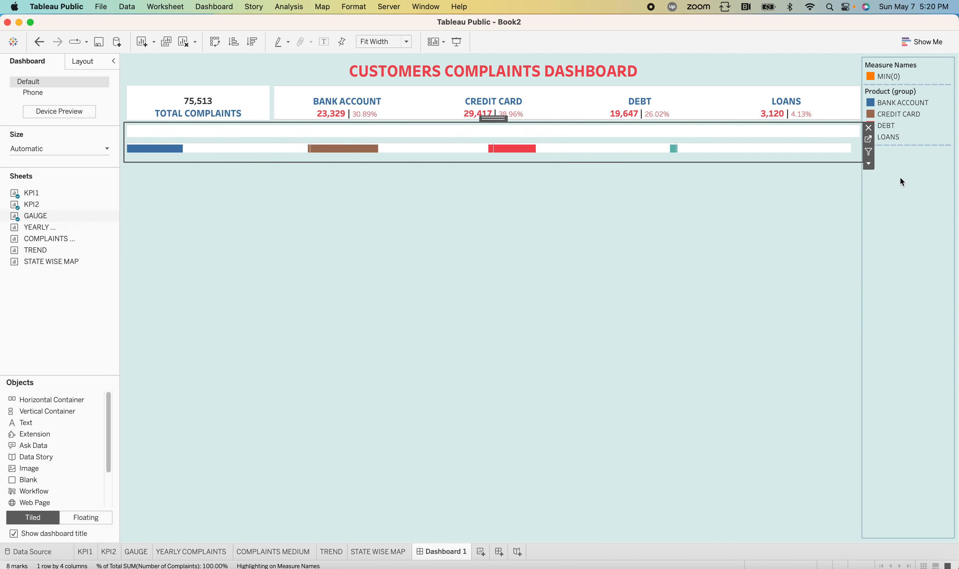
Step: Make the GAUGE sheet floating and remove the Product (group) color legend from the dashboard
{"action": "left_click", "coordinate": [869, 164]}
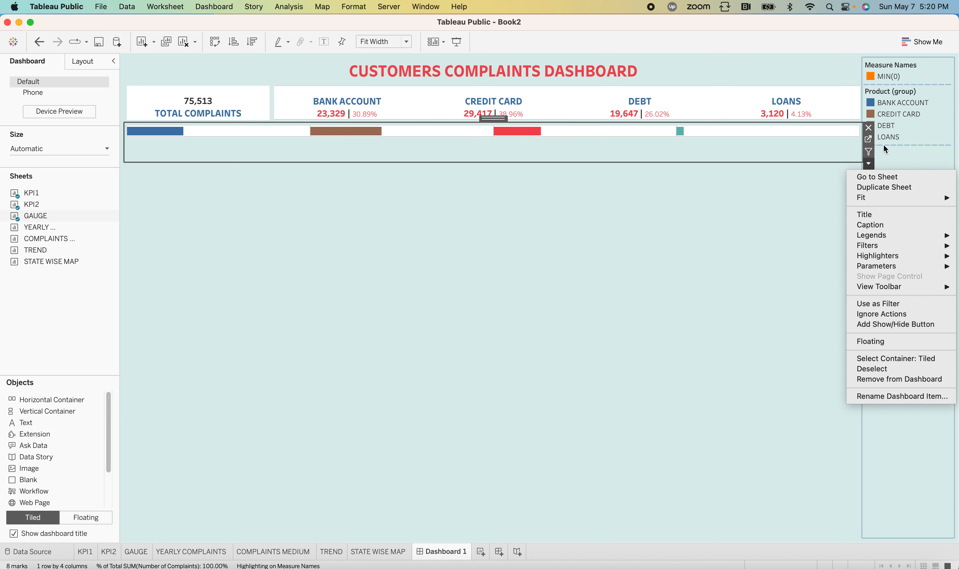
{"action": "left_click", "coordinate": [879, 342]}
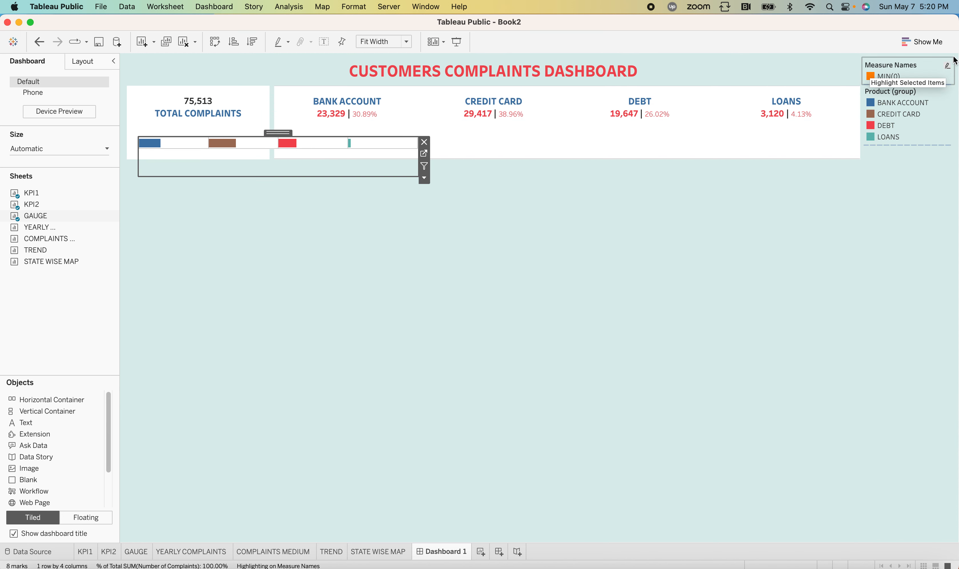
{"action": "left_click", "coordinate": [949, 127]}
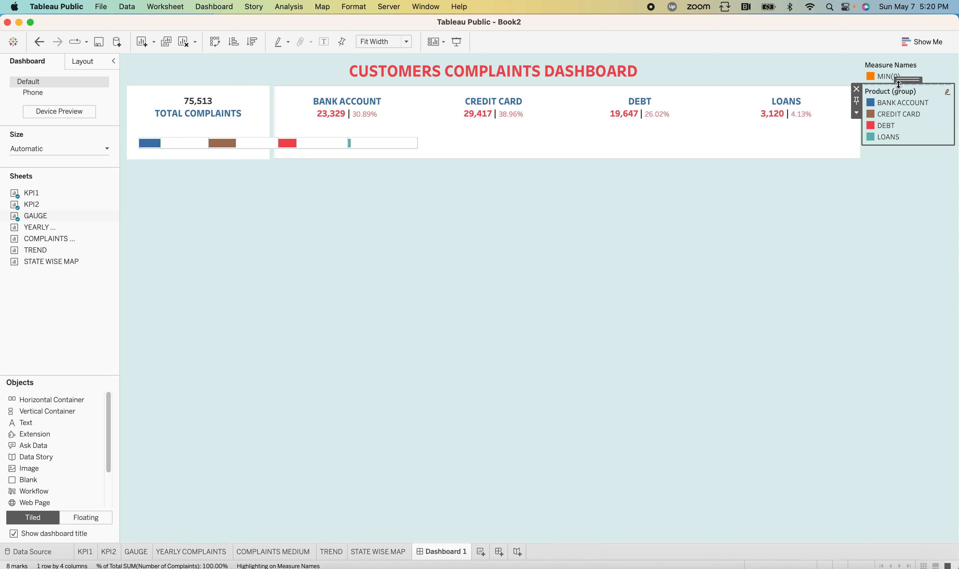
{"action": "left_click", "coordinate": [856, 88]}
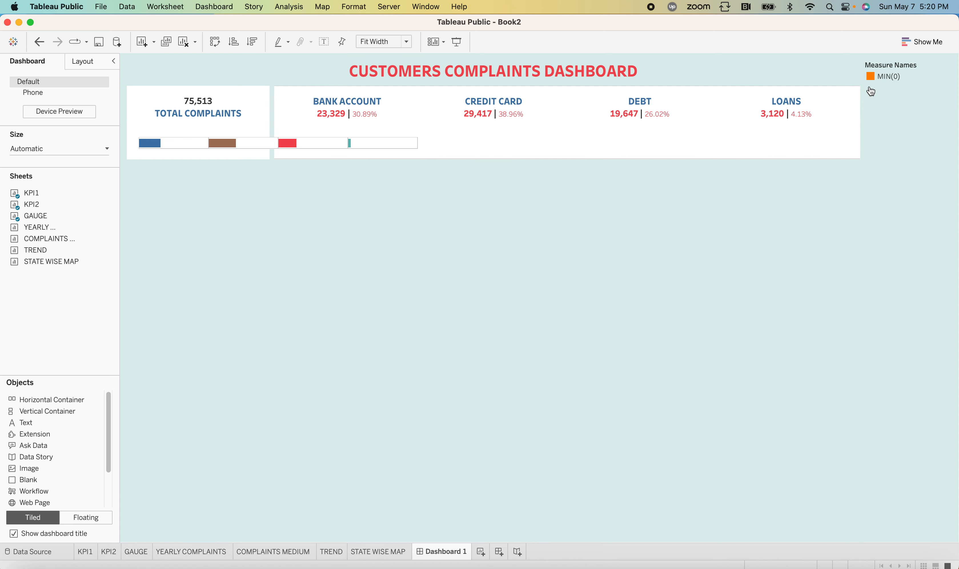
Step: Remove the Measure Names legend and move the floating GAUGE sheet onto the KPI1 panel, just beneath the product figures
{"action": "left_click", "coordinate": [929, 71]}
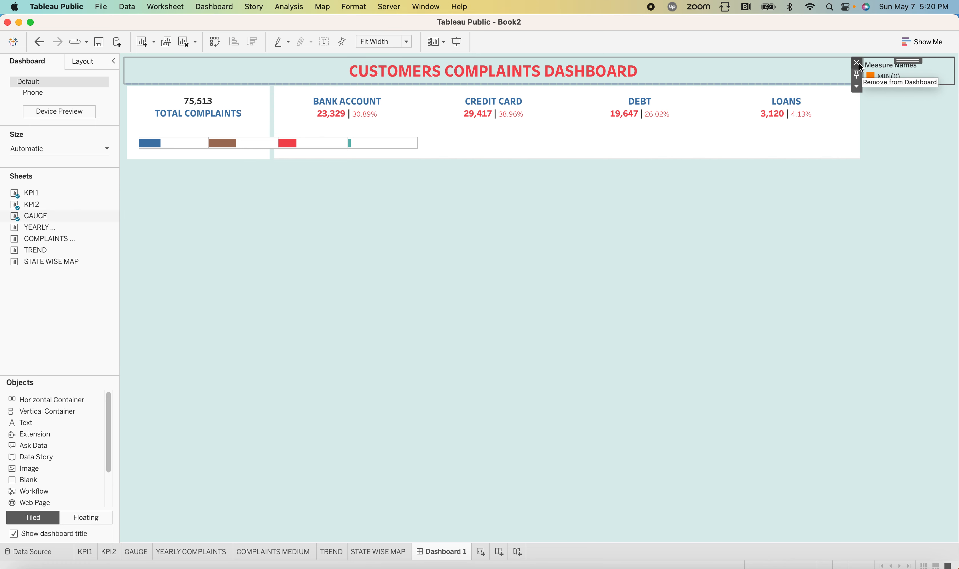
{"action": "left_click", "coordinate": [858, 63]}
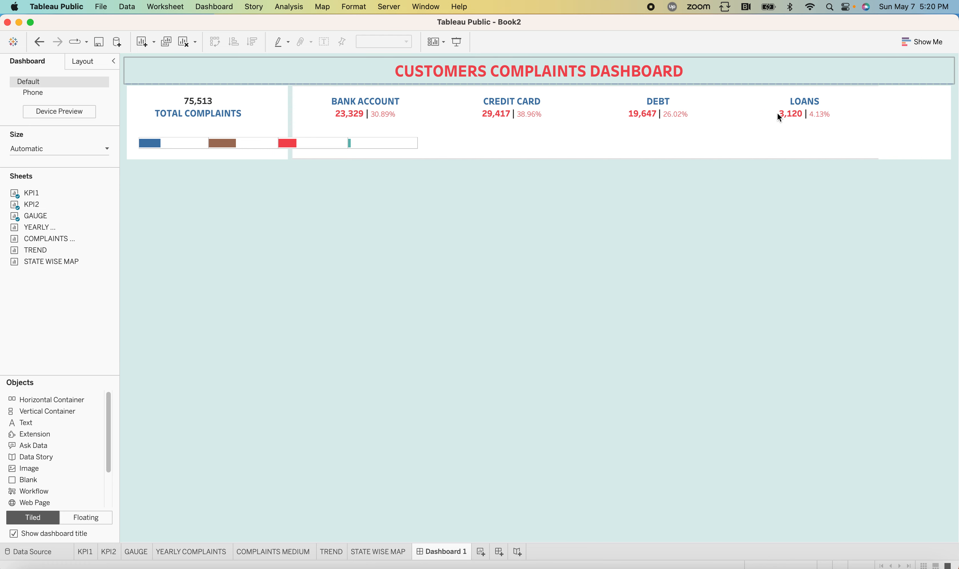
{"action": "left_click", "coordinate": [326, 141]}
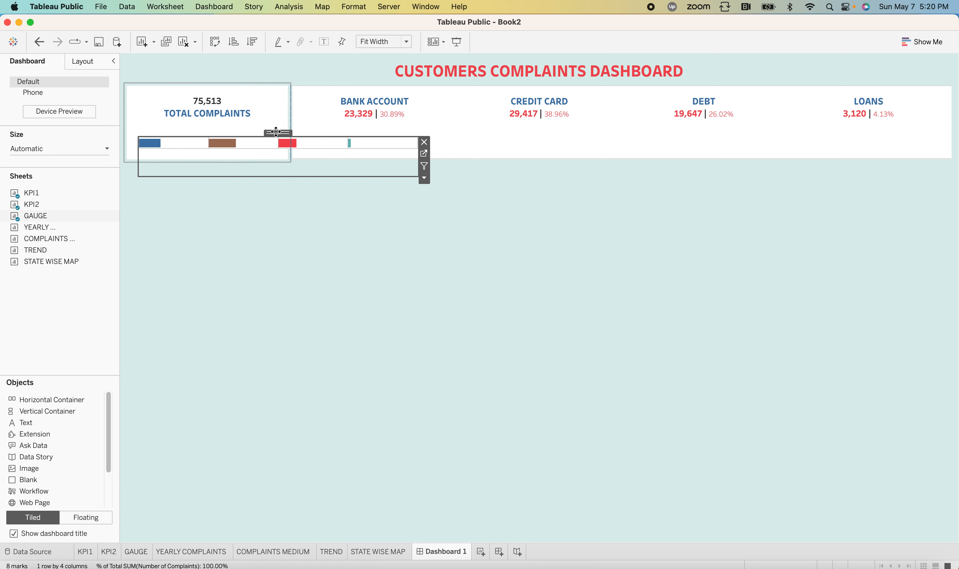
{"action": "left_click_drag", "start_coordinate": [276, 131], "coordinate": [572, 119]}
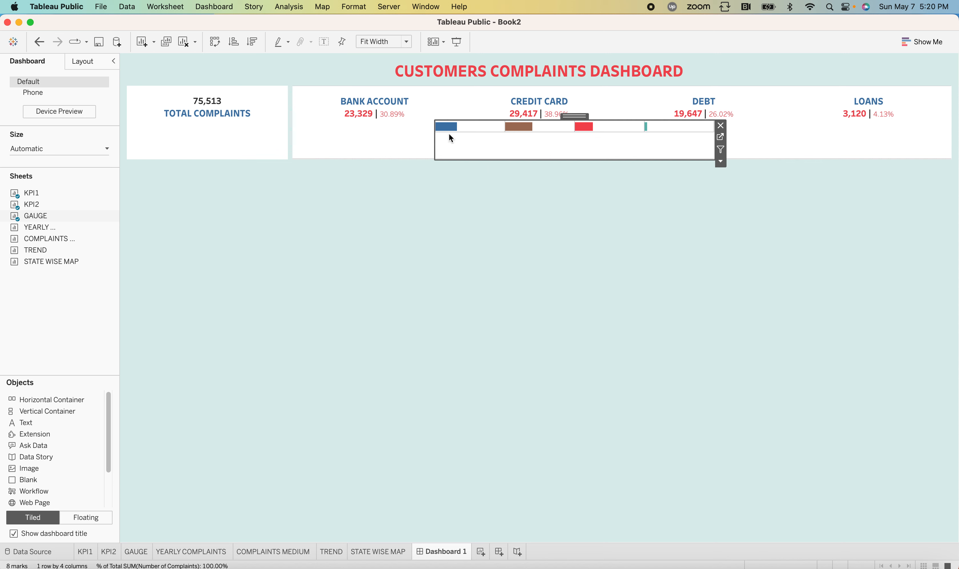
Step: Stretch the floating GAUGE sheet to the full width of the KPI1 panel so each bar aligns under its product
{"action": "left_click_drag", "start_coordinate": [435, 143], "coordinate": [293, 145]}
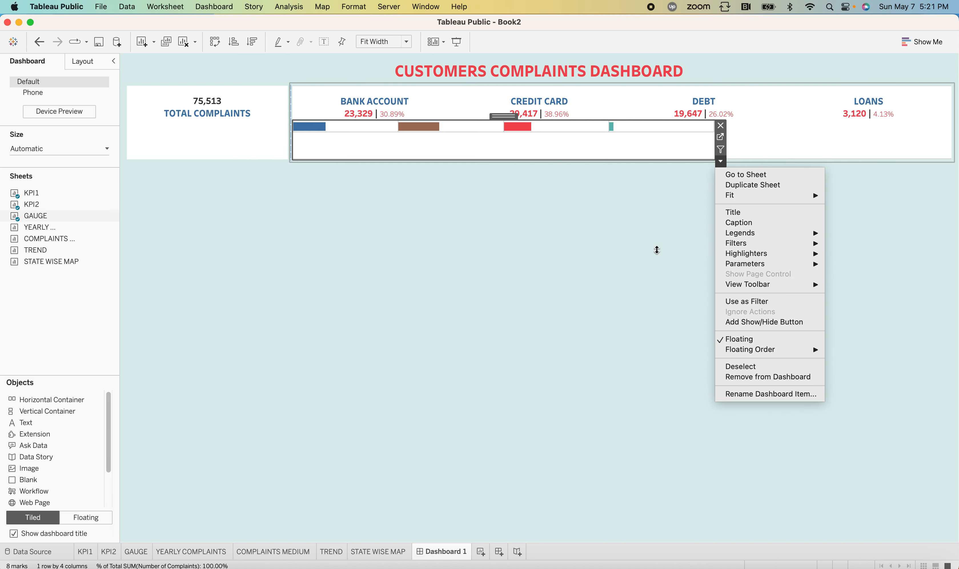
{"action": "left_click", "coordinate": [660, 248]}
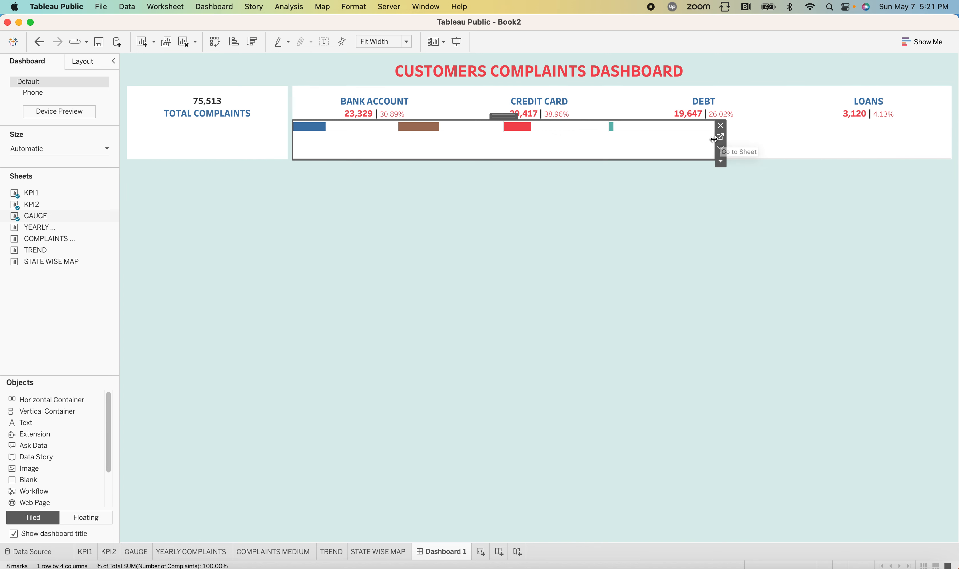
{"action": "left_click_drag", "start_coordinate": [715, 138], "coordinate": [724, 138]}
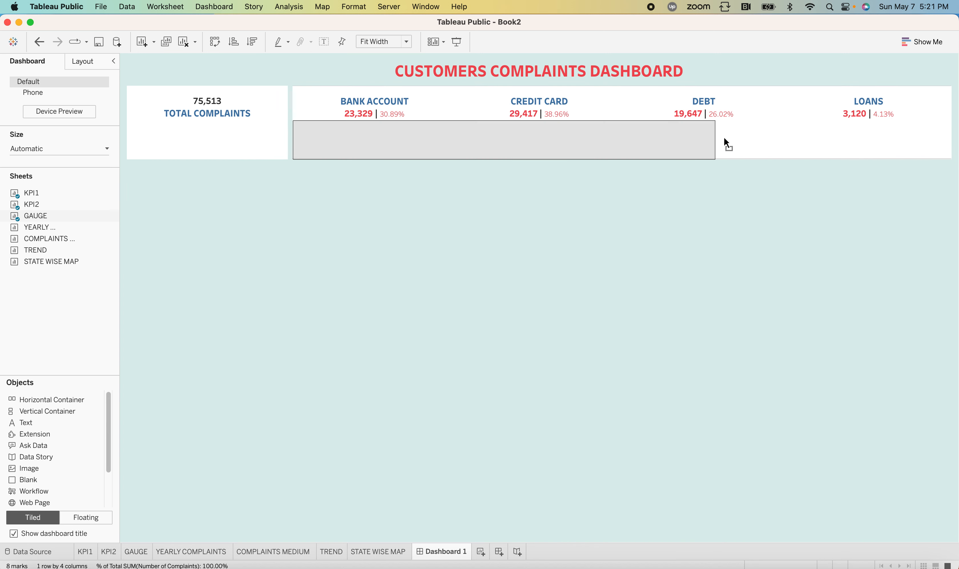
{"action": "left_click_drag", "start_coordinate": [807, 145], "coordinate": [943, 161]}
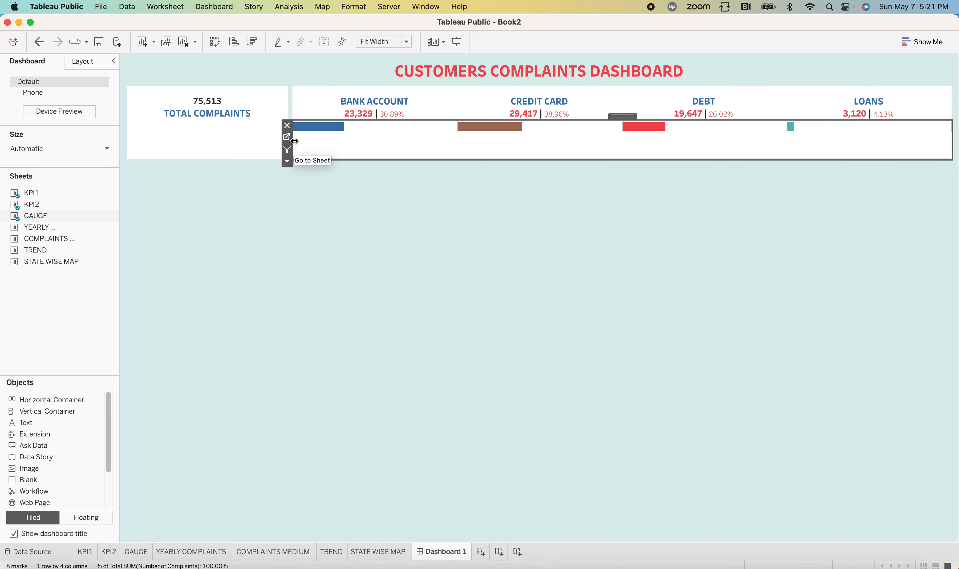
{"action": "left_click_drag", "start_coordinate": [294, 141], "coordinate": [294, 141]}
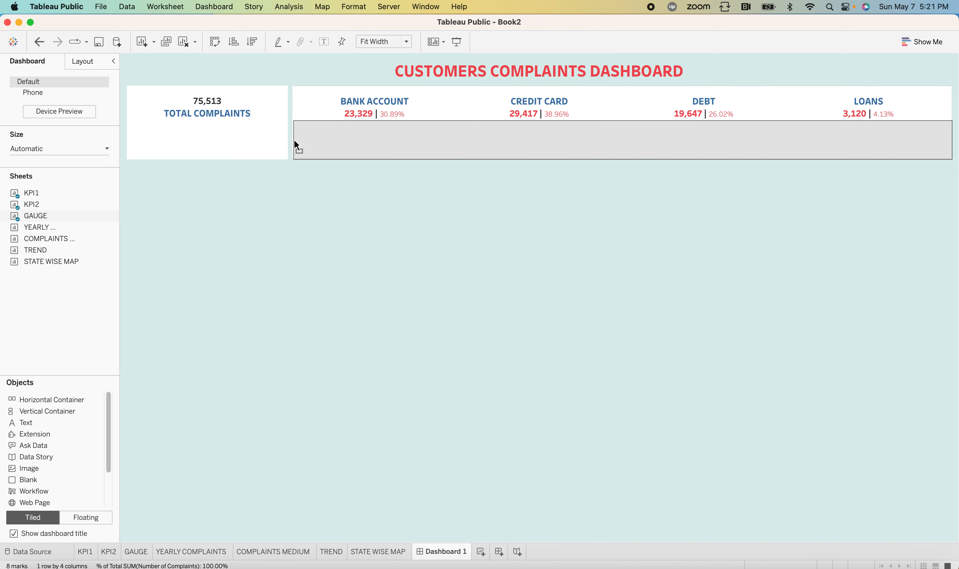
Step: Shorten the KPI row so that it ends just below the gauge bars
{"action": "left_click", "coordinate": [482, 211]}
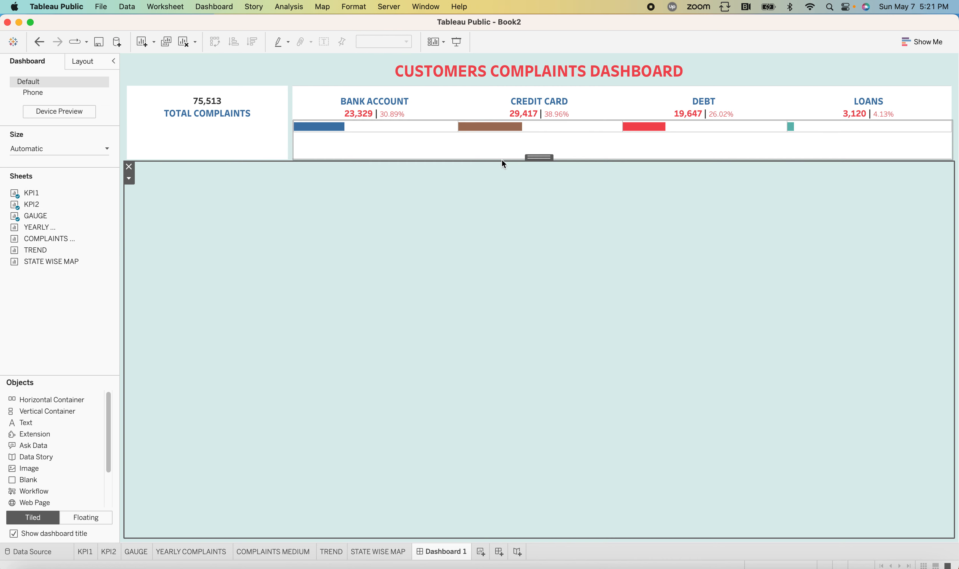
{"action": "left_click_drag", "start_coordinate": [502, 159], "coordinate": [502, 133]}
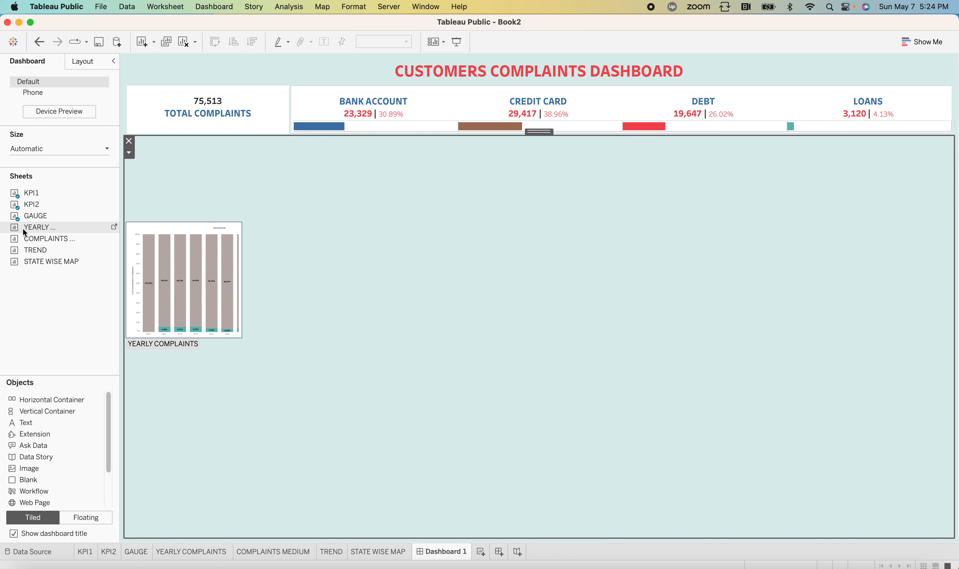
Step: Add two horizontal containers stacked beneath the KPI row, each across the full width and half of the remaining height
{"action": "mouse_move", "coordinate": [35, 215]}
{"action": "left_mouse_down"}
{"action": "mouse_move", "coordinate": [186, 213]}
{"action": "mouse_move", "coordinate": [209, 223]}
{"action": "mouse_move", "coordinate": [112, 217]}
{"action": "mouse_move", "coordinate": [42, 227]}
{"action": "left_mouse_up"}
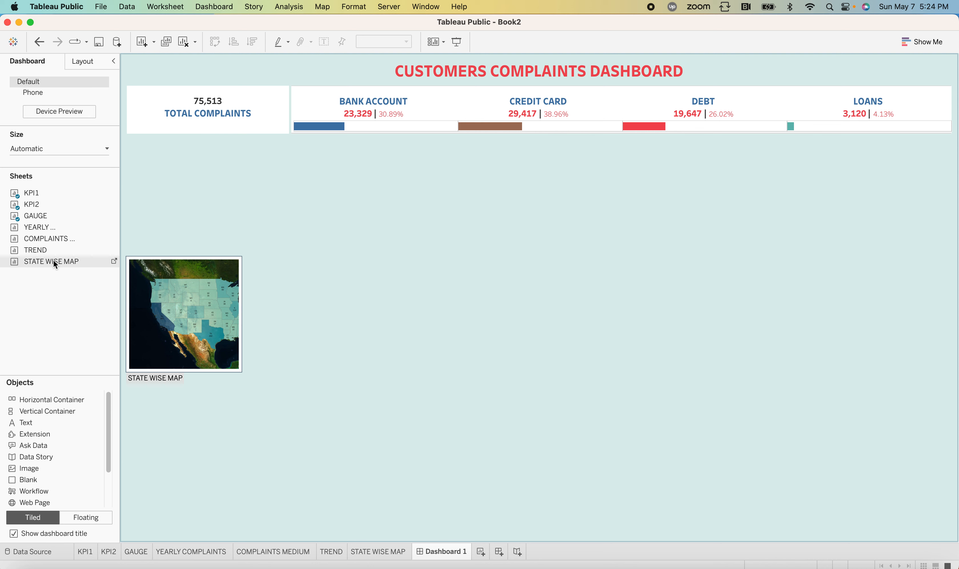
{"action": "left_click_drag", "start_coordinate": [54, 260], "coordinate": [405, 267]}
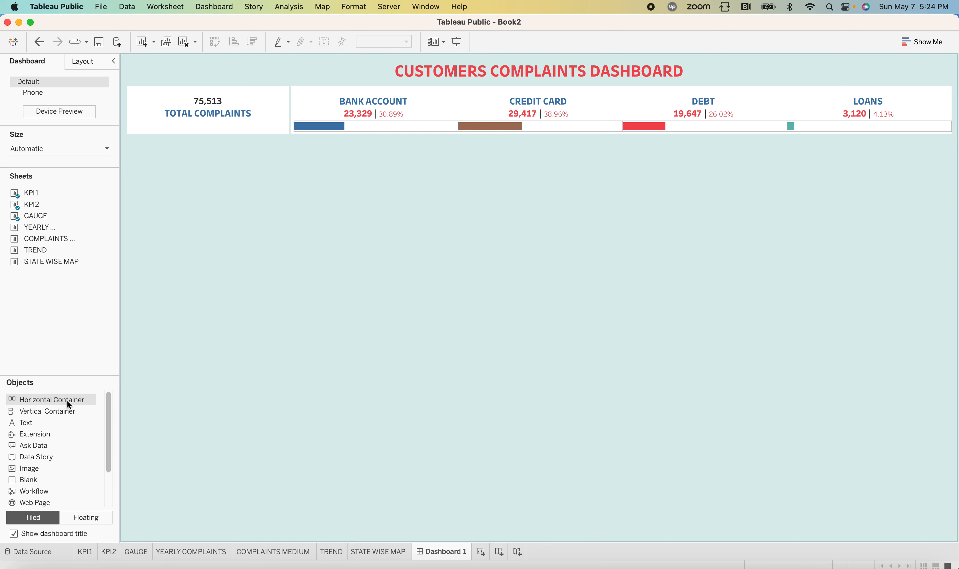
{"action": "mouse_move", "coordinate": [66, 397]}
{"action": "left_mouse_down"}
{"action": "mouse_move", "coordinate": [315, 290]}
{"action": "mouse_move", "coordinate": [390, 209]}
{"action": "mouse_move", "coordinate": [245, 310]}
{"action": "left_mouse_up"}
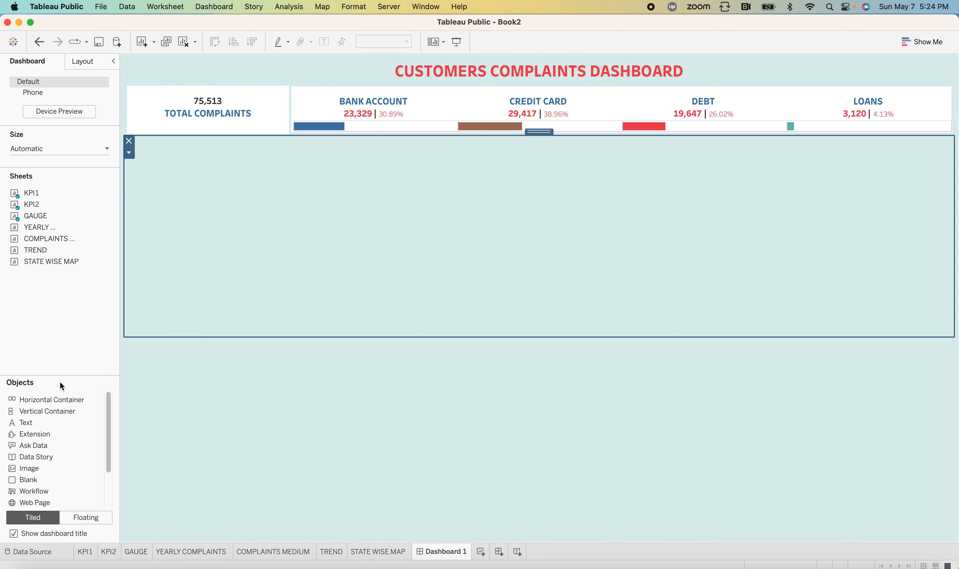
{"action": "left_click", "coordinate": [57, 402]}
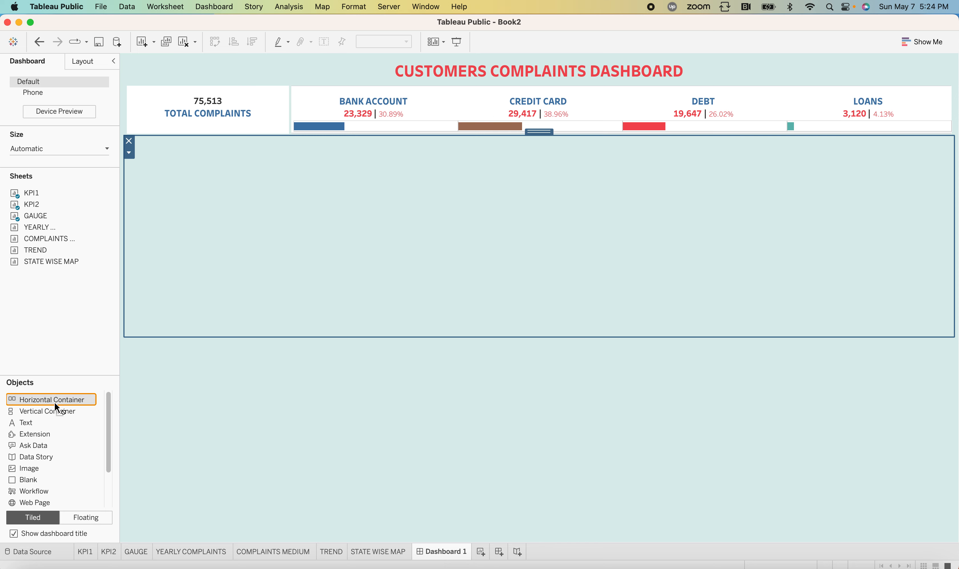
{"action": "left_click_drag", "start_coordinate": [58, 403], "coordinate": [319, 426]}
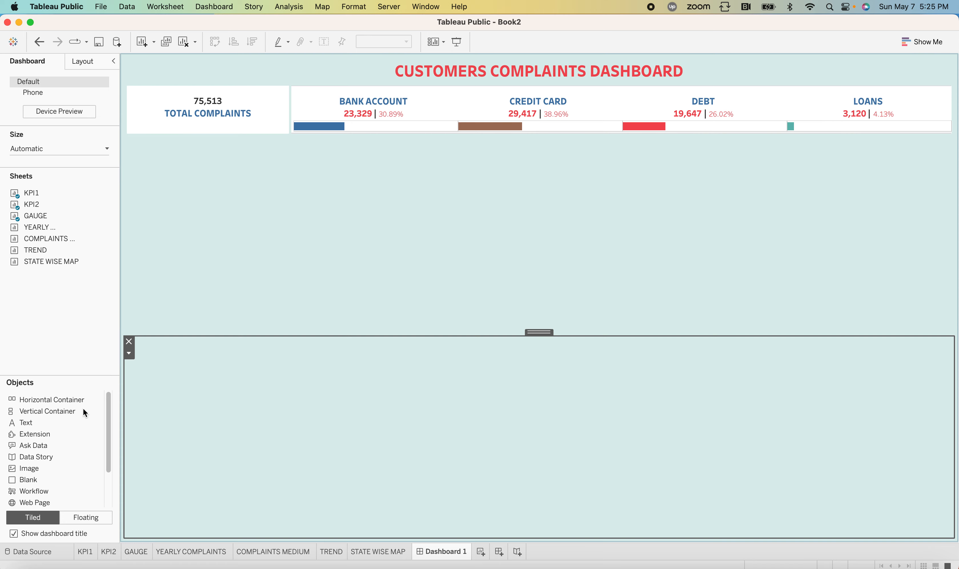
Step: Place the YEARLY COMPLAINTS and TREND sheets side by side in the upper horizontal container
{"action": "left_click_drag", "start_coordinate": [35, 228], "coordinate": [188, 230]}
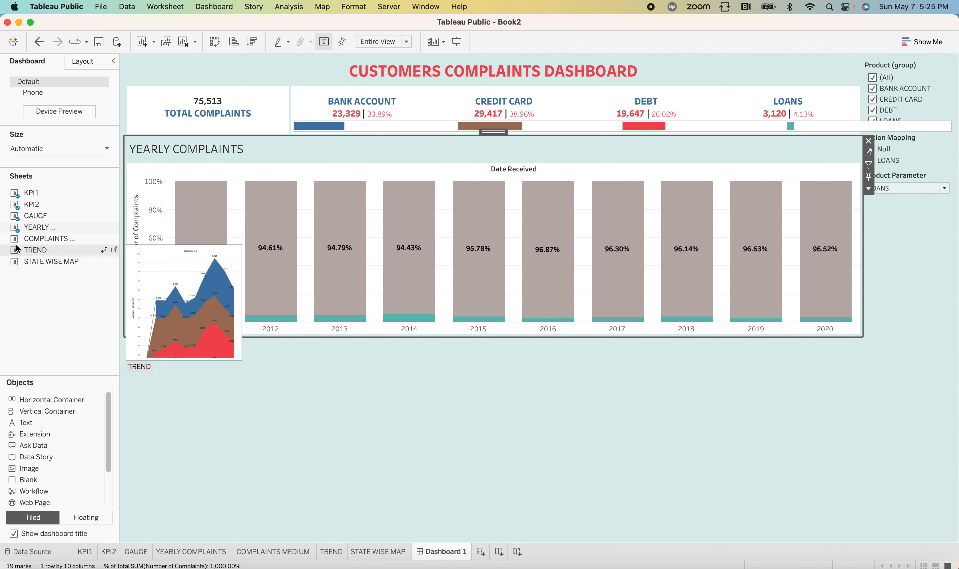
{"action": "left_click", "coordinate": [38, 239]}
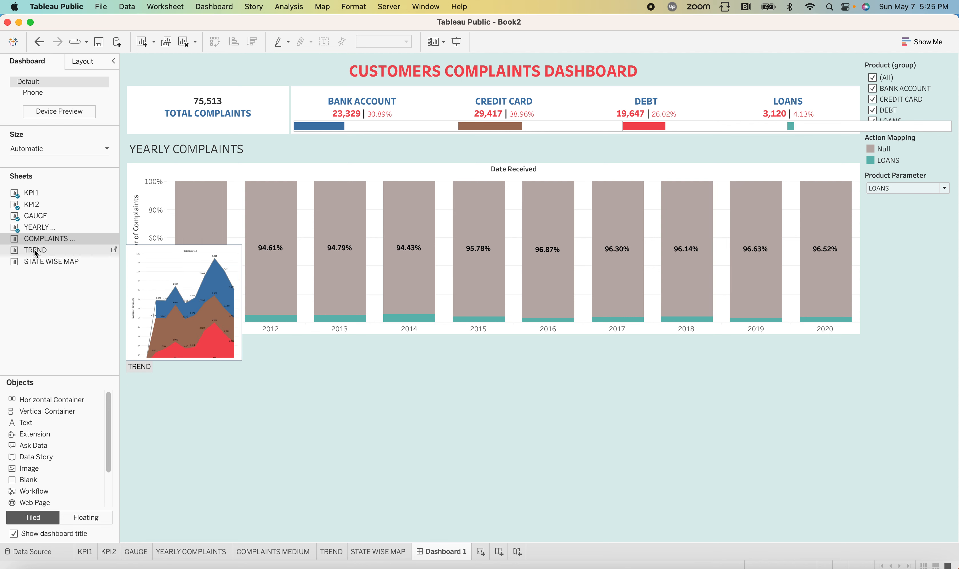
{"action": "left_click_drag", "start_coordinate": [35, 250], "coordinate": [596, 224]}
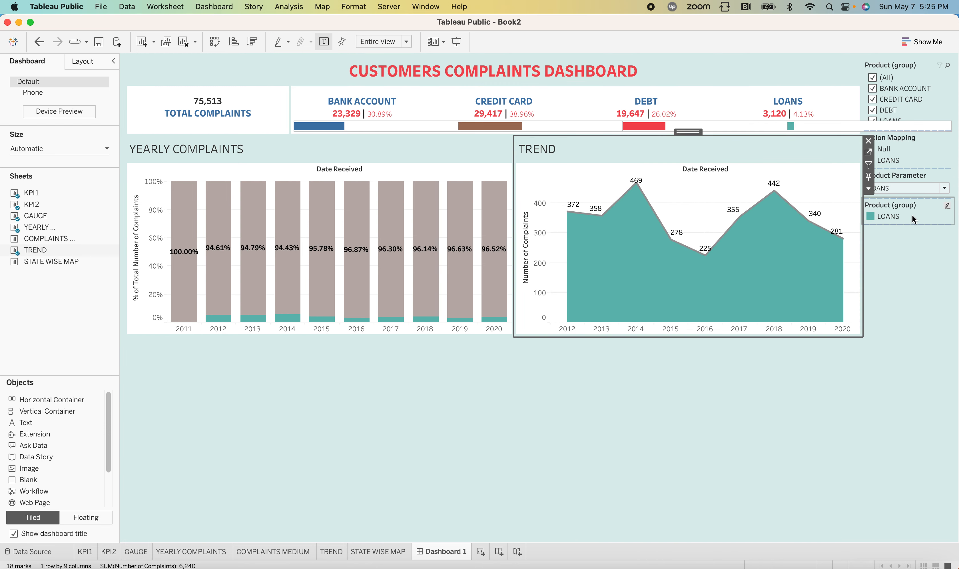
Step: Remove the Product (group) color legend and the Product Parameter control from the dashboard
{"action": "left_click", "coordinate": [944, 215]}
{"action": "left_click", "coordinate": [857, 203]}
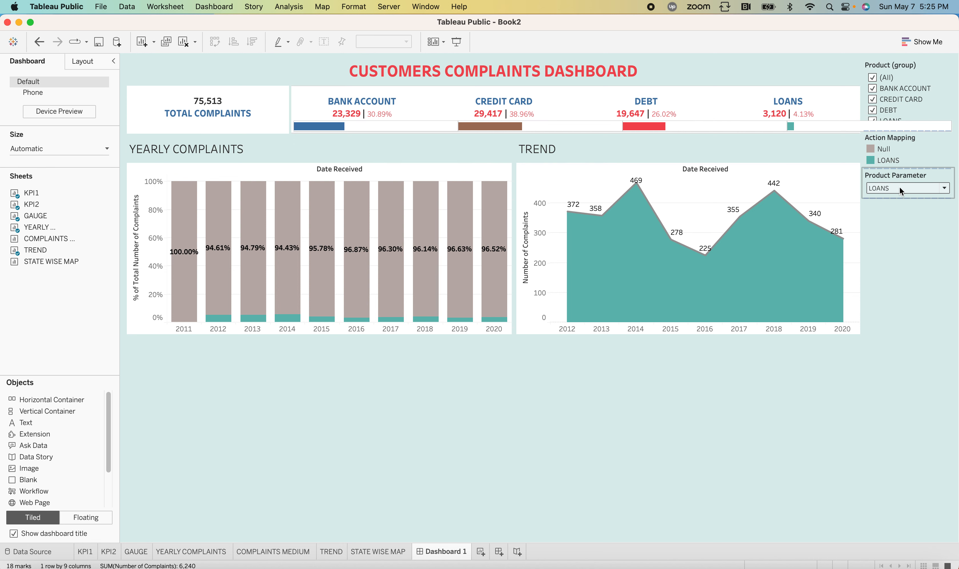
{"action": "left_click", "coordinate": [933, 174]}
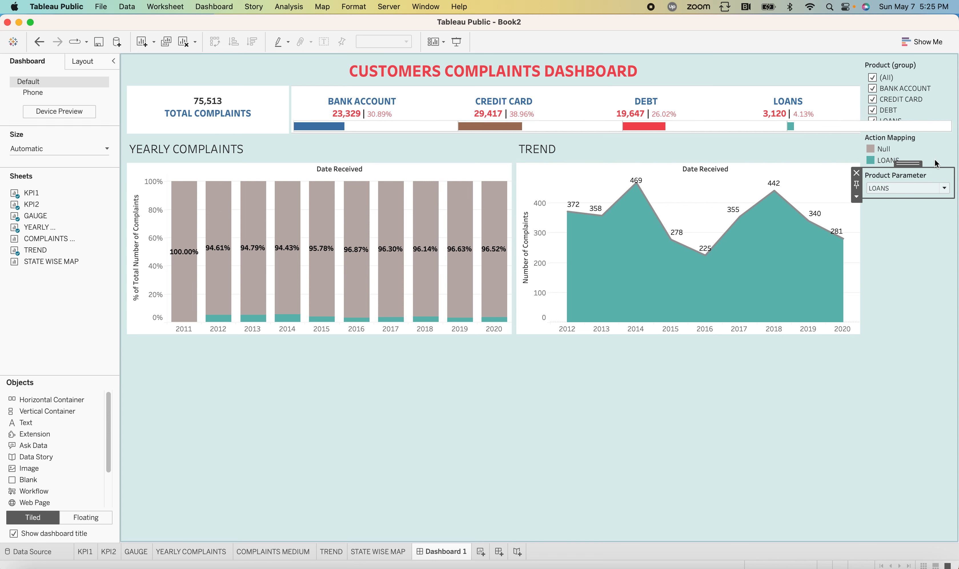
{"action": "mouse_move", "coordinate": [909, 171]}
{"action": "left_mouse_down"}
{"action": "mouse_move", "coordinate": [812, 72]}
{"action": "mouse_move", "coordinate": [826, 79]}
{"action": "mouse_move", "coordinate": [757, 66]}
{"action": "left_mouse_up"}
{"action": "mouse_move", "coordinate": [830, 79]}
{"action": "left_mouse_down"}
{"action": "mouse_move", "coordinate": [874, 136]}
{"action": "mouse_move", "coordinate": [888, 134]}
{"action": "left_mouse_up"}
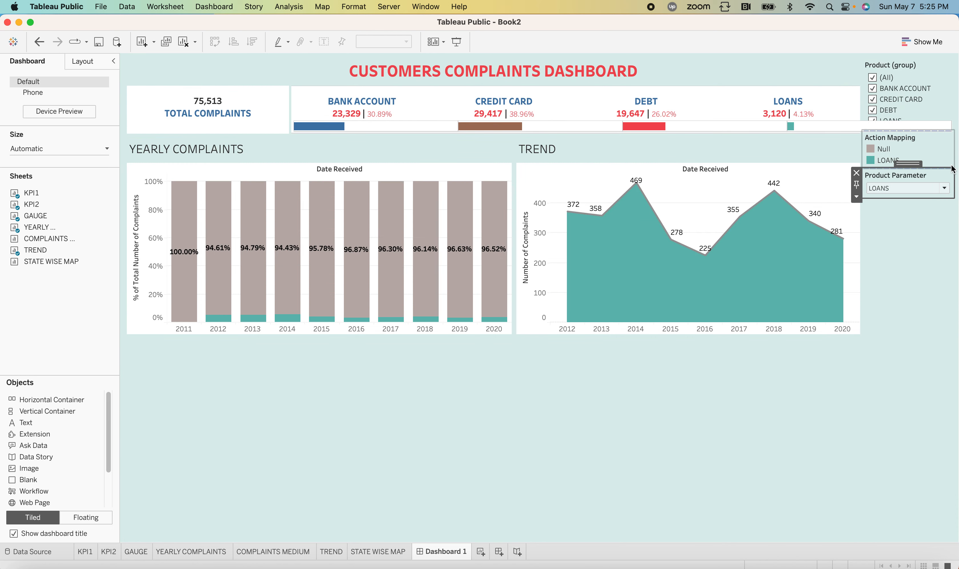
{"action": "left_click", "coordinate": [857, 173]}
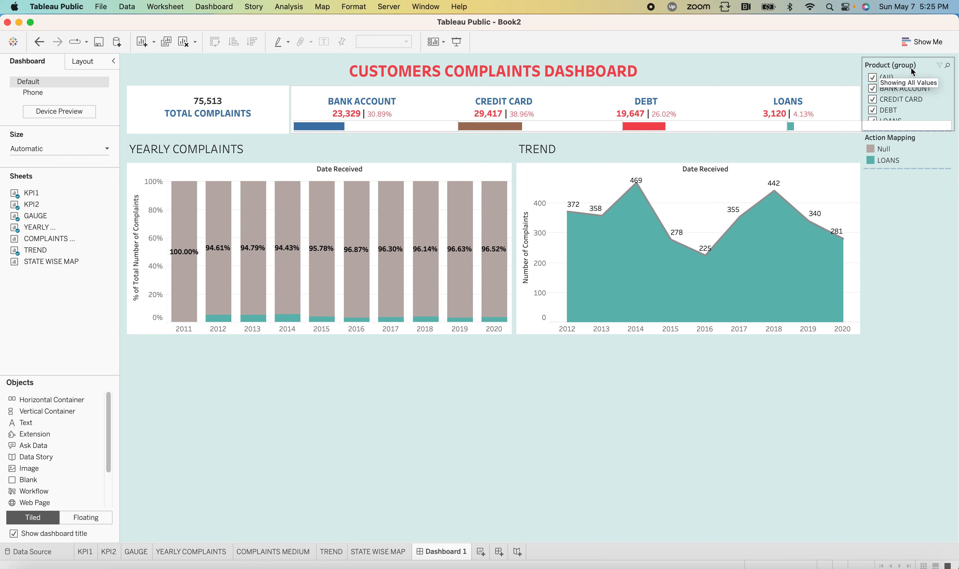
Step: Remove the Product (group) filter and the Action Mapping legend from the dashboard
{"action": "left_click", "coordinate": [946, 111]}
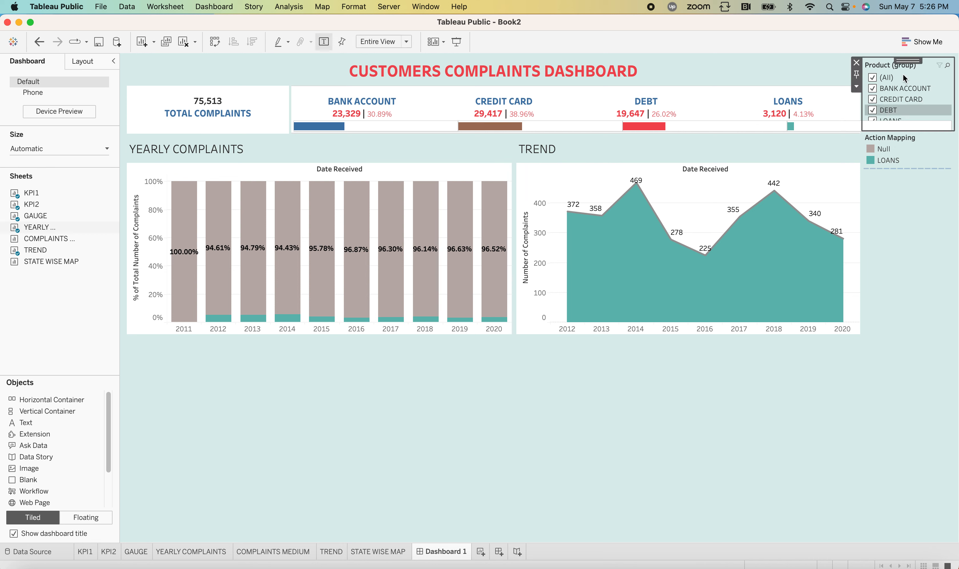
{"action": "left_click", "coordinate": [856, 63]}
{"action": "left_click", "coordinate": [939, 82]}
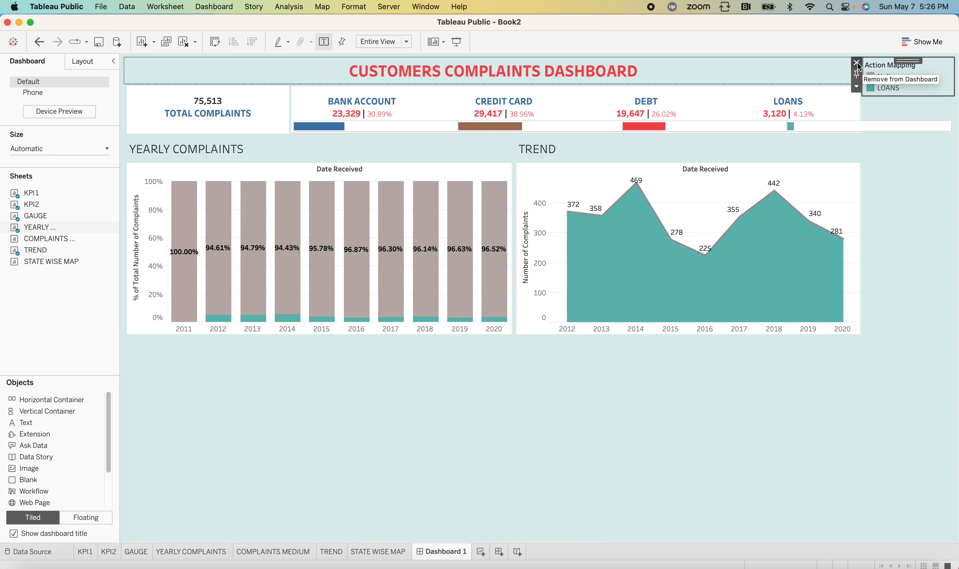
{"action": "left_click", "coordinate": [857, 63]}
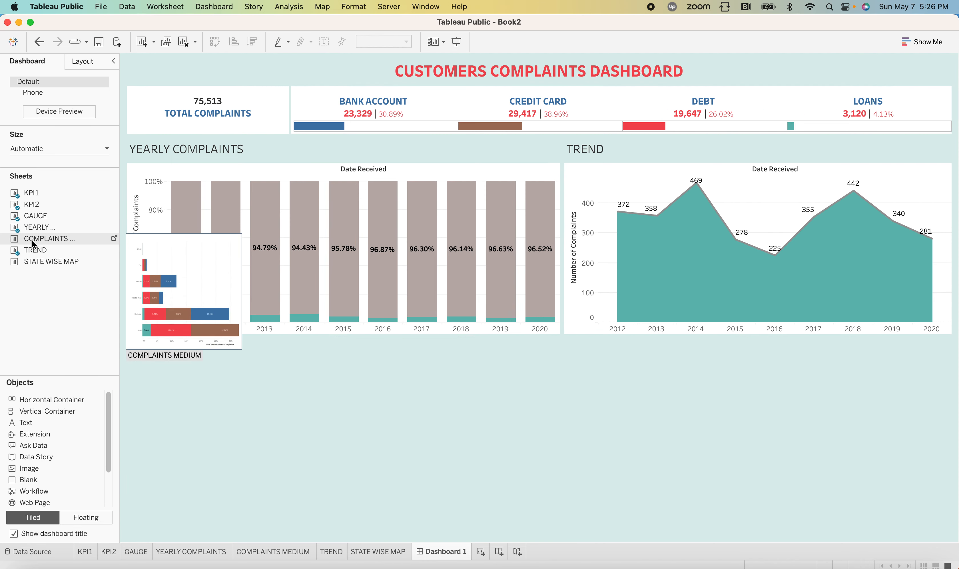
Step: Place the COMPLAINTS MEDIUM and STATE WISE MAP sheets side by side in the lower horizontal container
{"action": "left_click_drag", "start_coordinate": [32, 240], "coordinate": [210, 395]}
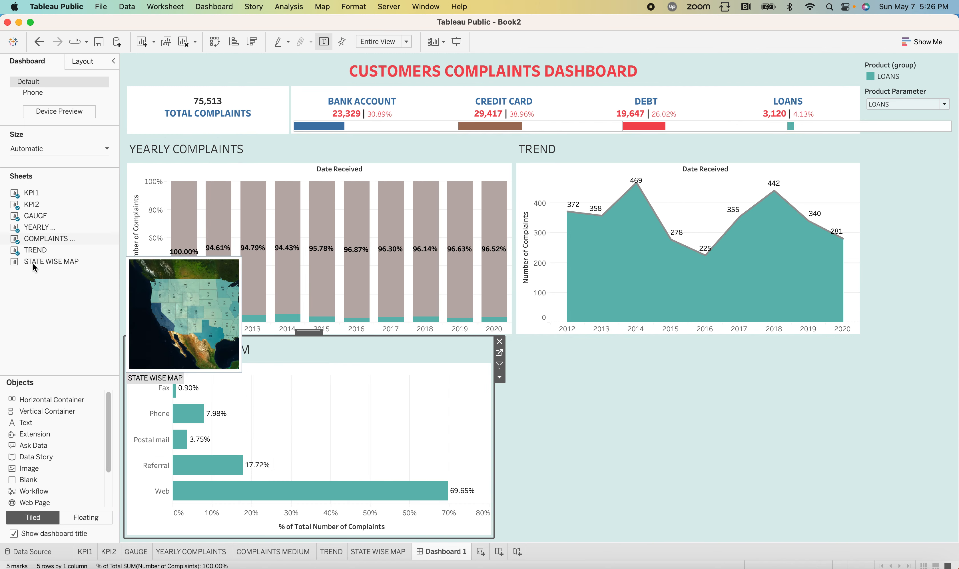
{"action": "left_click_drag", "start_coordinate": [32, 262], "coordinate": [647, 437]}
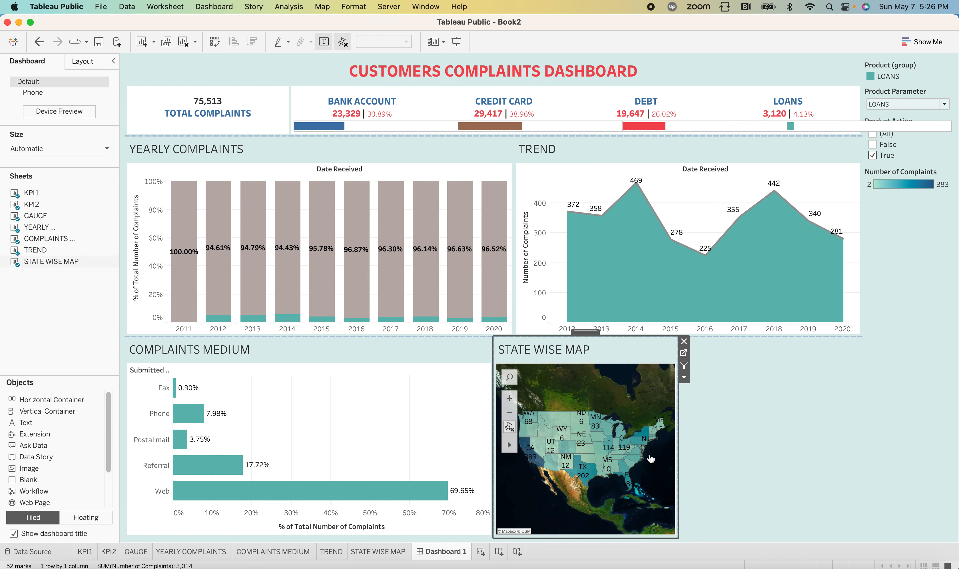
Step: Remove the blank area beside the STATE WISE MAP sheet and the Number of Complaints color legend
{"action": "left_click", "coordinate": [792, 412]}
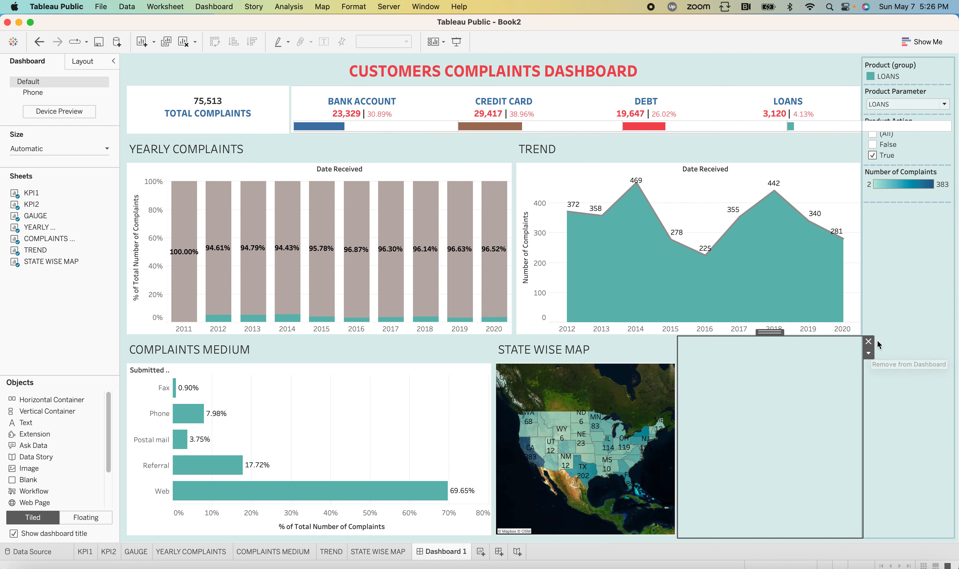
{"action": "left_click", "coordinate": [868, 342]}
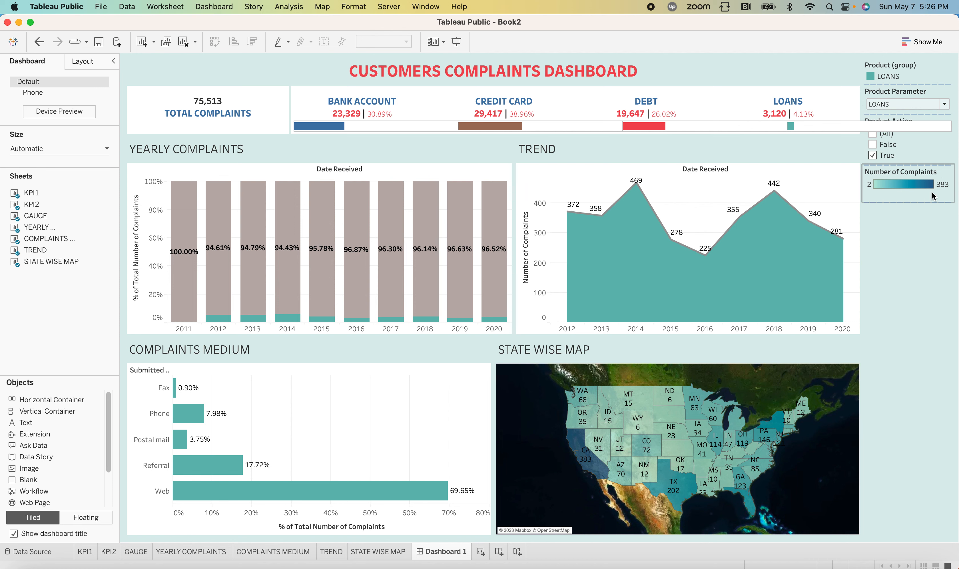
{"action": "left_click", "coordinate": [941, 193]}
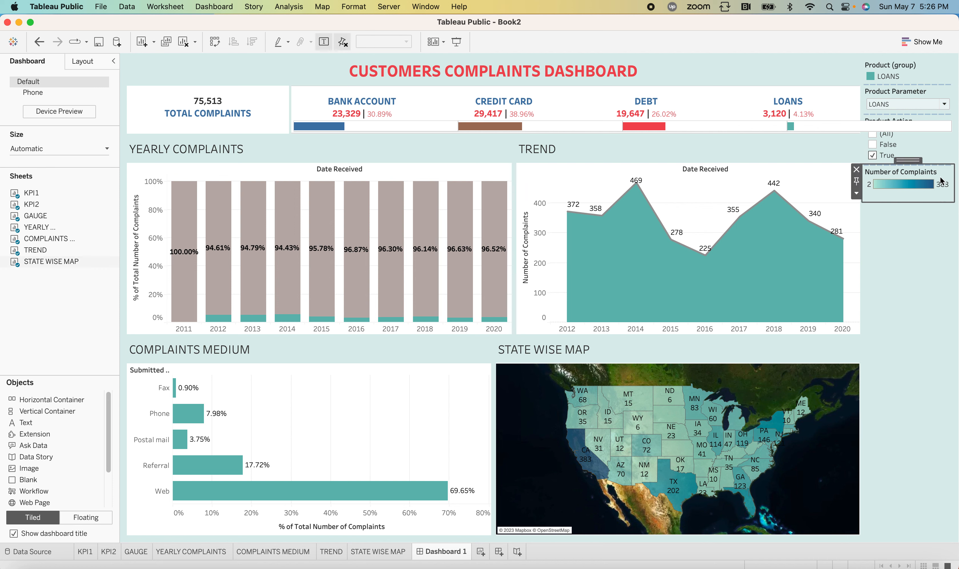
{"action": "left_click", "coordinate": [857, 170]}
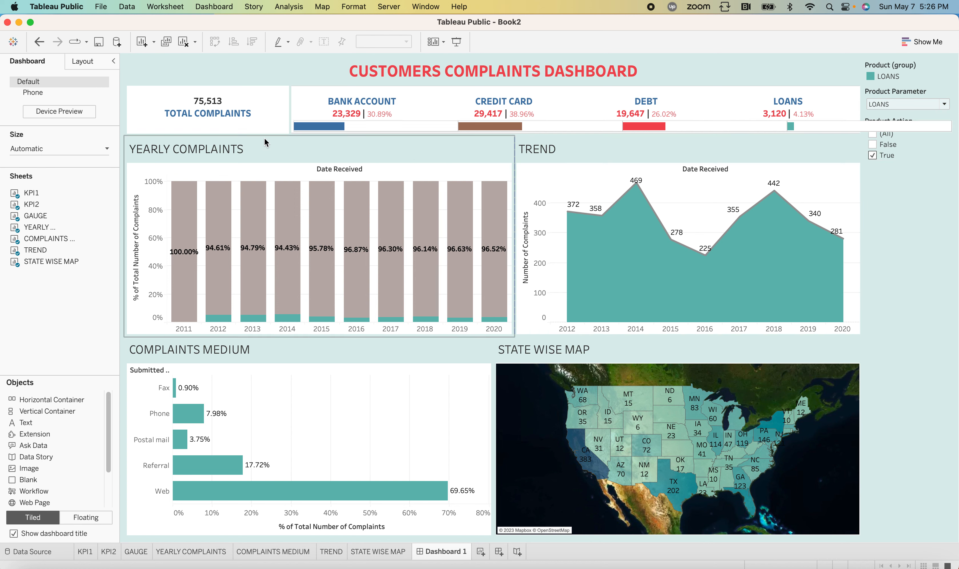
{"action": "left_click", "coordinate": [268, 149]}
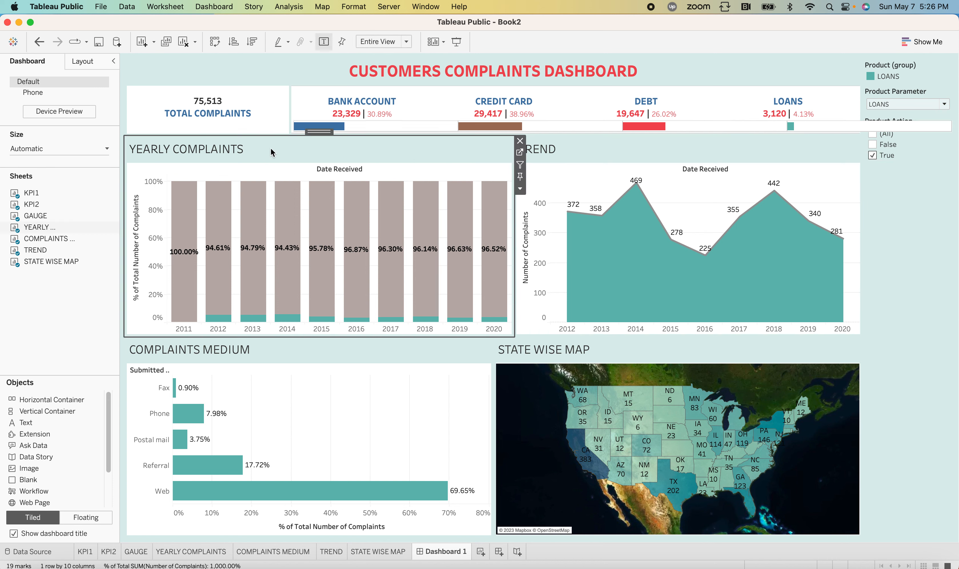
{"action": "left_click", "coordinate": [519, 189]}
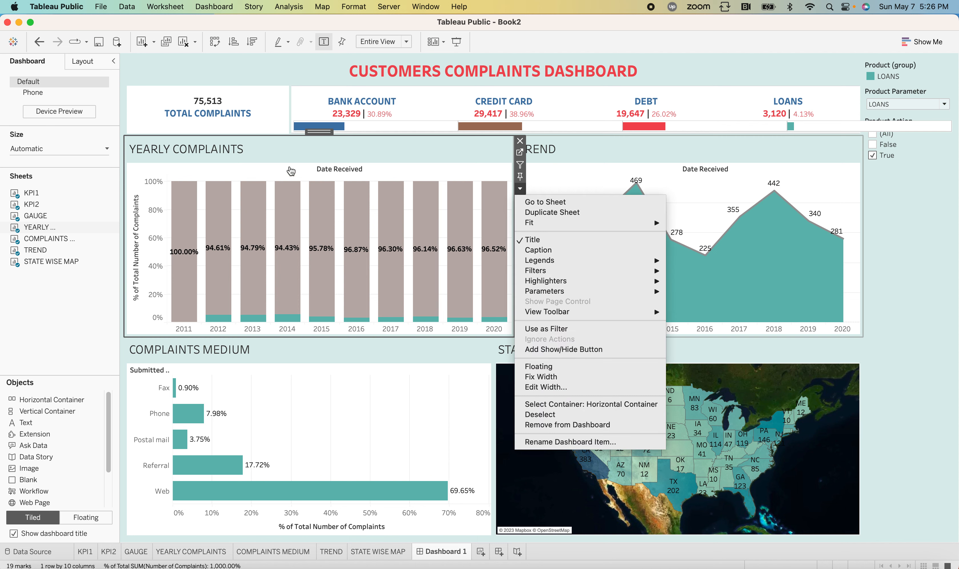
{"action": "left_click", "coordinate": [405, 150]}
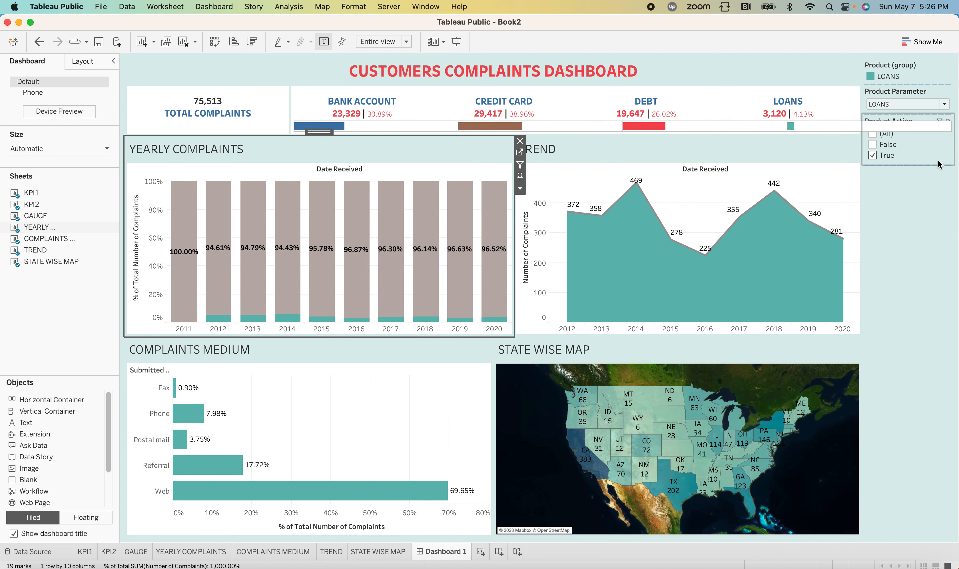
Step: Remove the Product Action filter and the Product (group) color legend from the dashboard
{"action": "left_click", "coordinate": [939, 163]}
{"action": "left_click", "coordinate": [856, 118]}
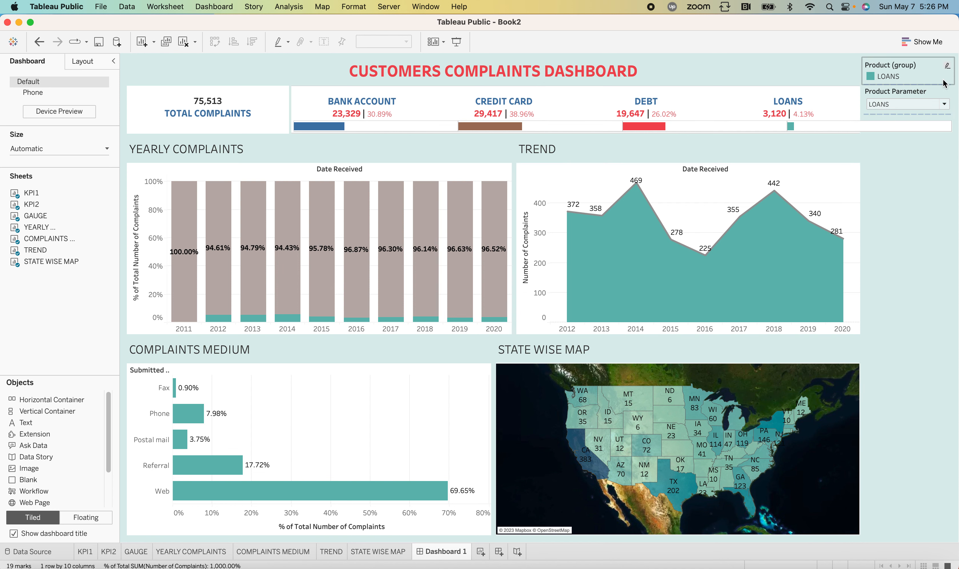
{"action": "left_click", "coordinate": [945, 82]}
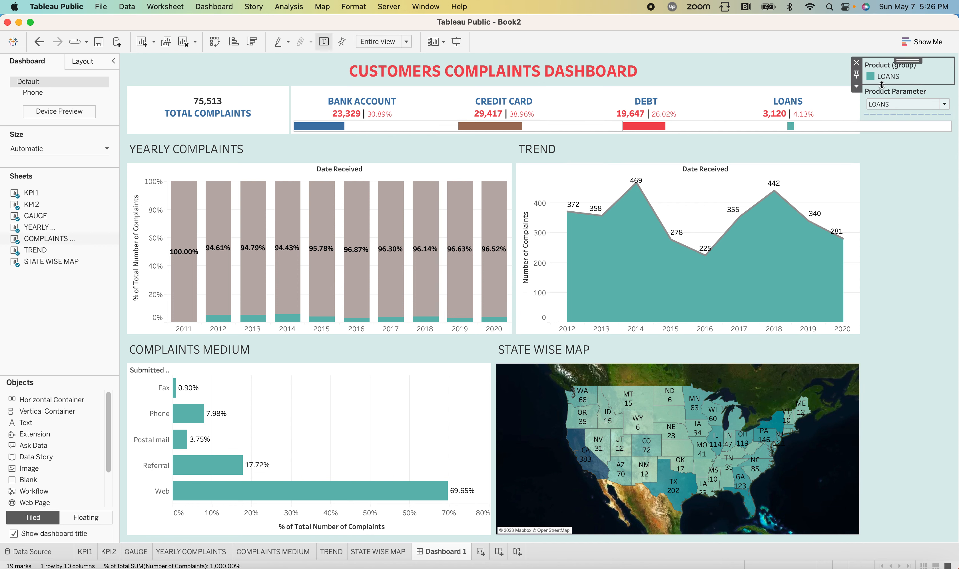
{"action": "left_click", "coordinate": [856, 61]}
{"action": "left_click", "coordinate": [950, 67]}
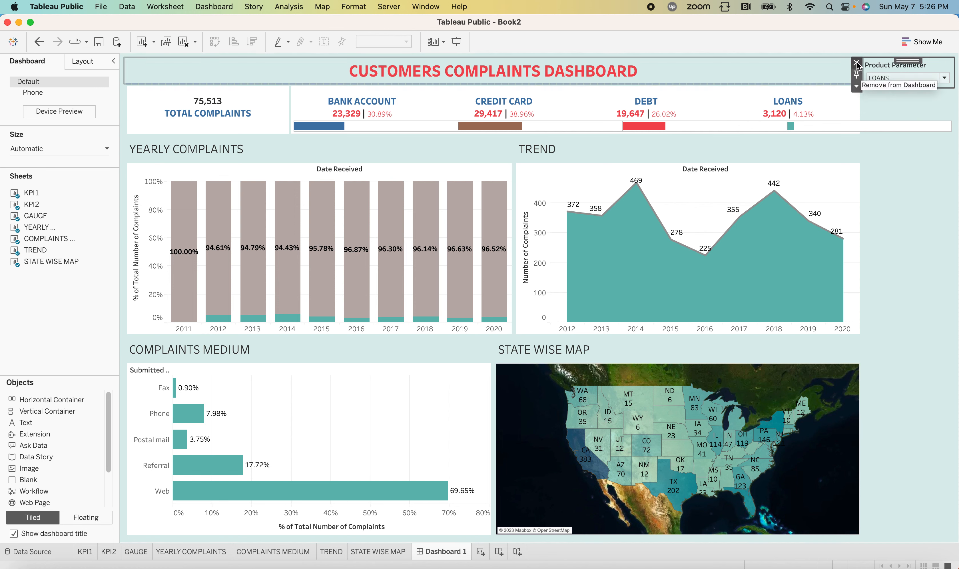
Step: Float the Product Parameter control beside the dashboard title above the LOANS KPI, and remove the empty vertical container
{"action": "left_click", "coordinate": [855, 86]}
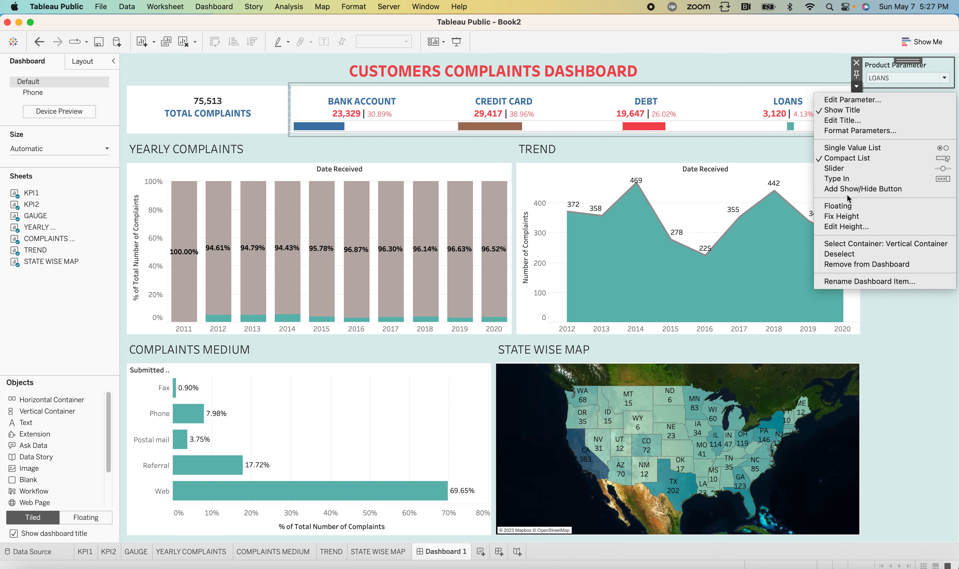
{"action": "left_click", "coordinate": [845, 206]}
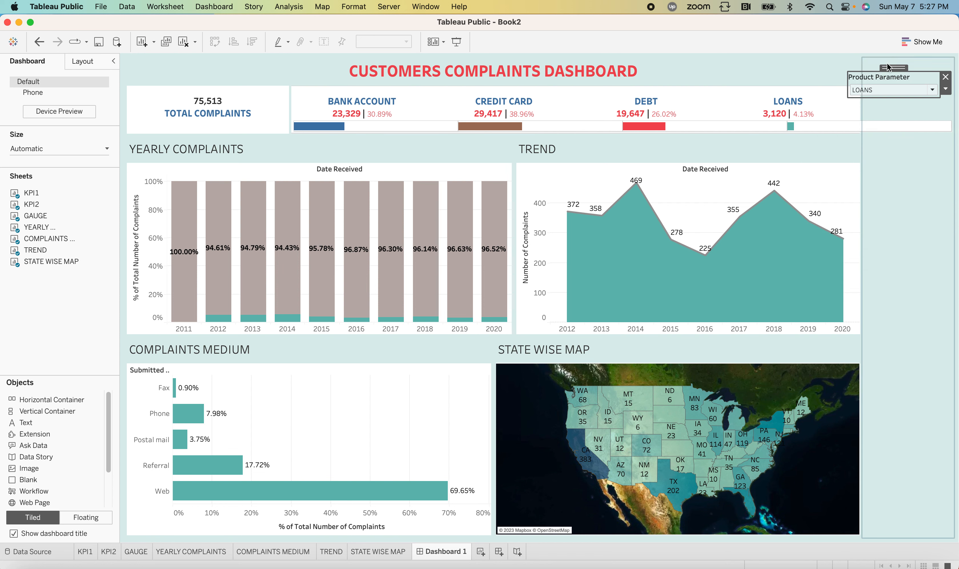
{"action": "left_click_drag", "start_coordinate": [890, 65], "coordinate": [806, 54]}
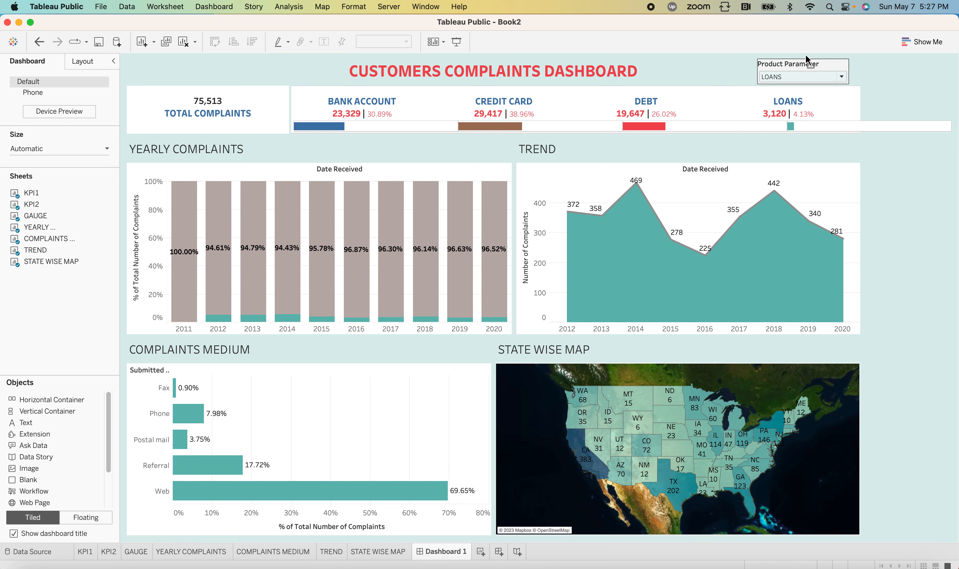
{"action": "left_click", "coordinate": [817, 64]}
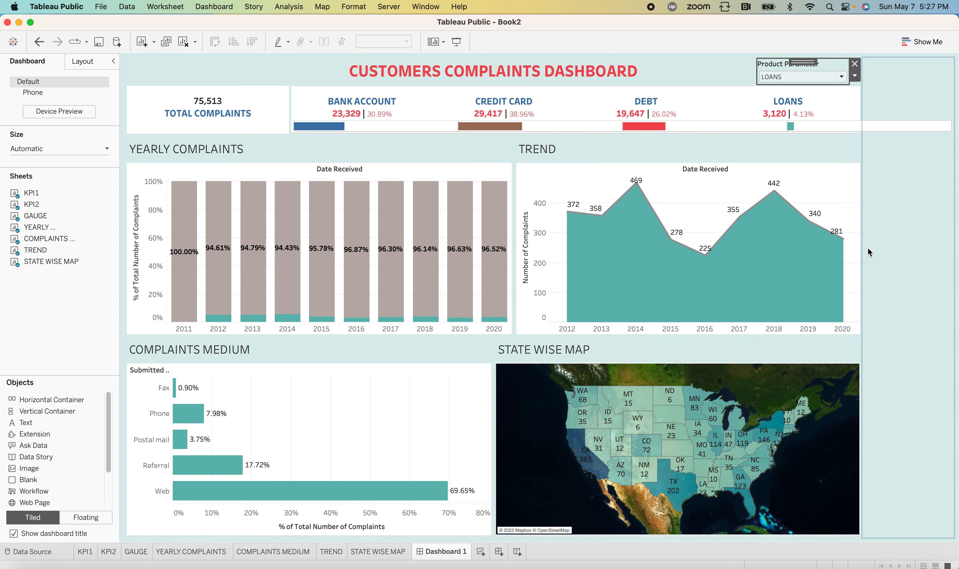
{"action": "left_click", "coordinate": [928, 228]}
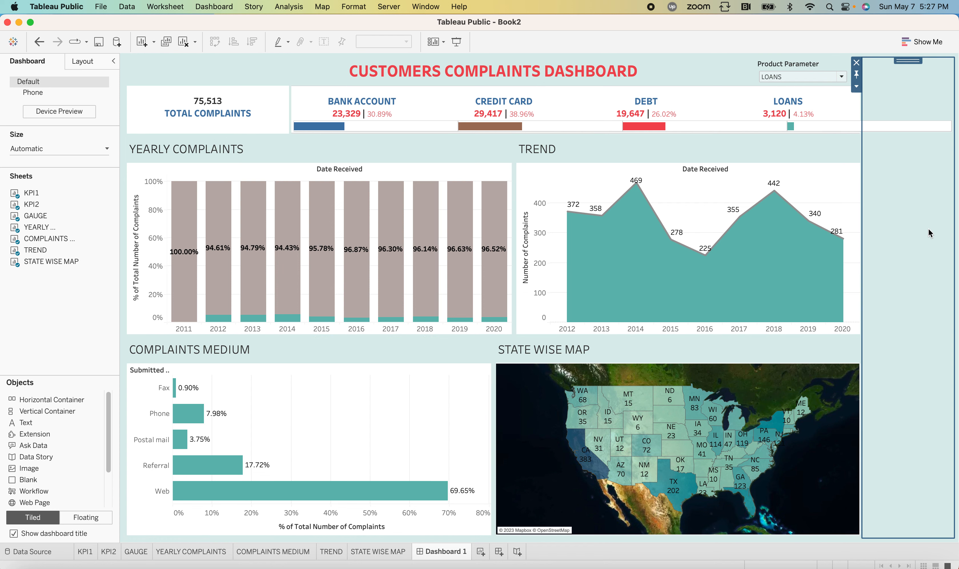
{"action": "left_click", "coordinate": [856, 63]}
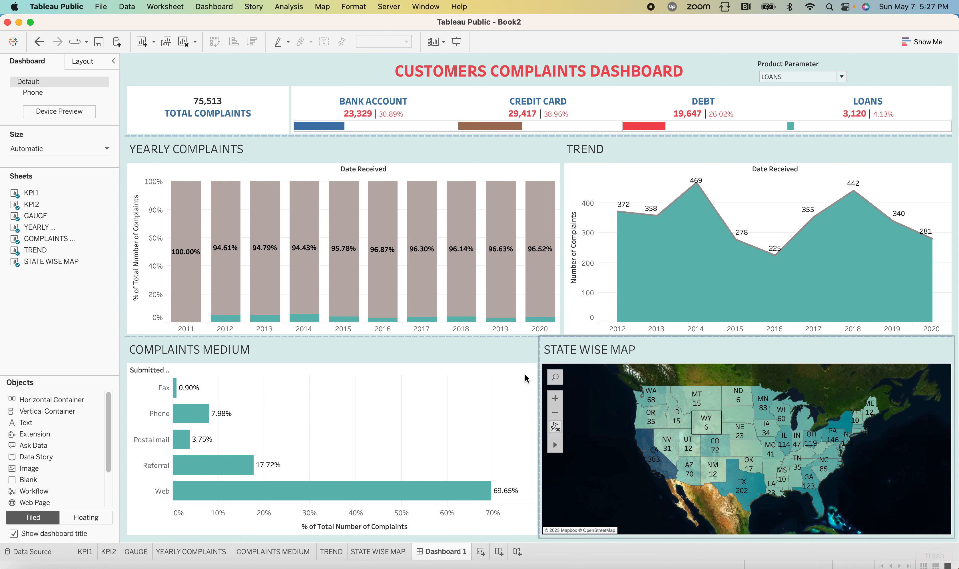
Step: Widen the COMPLAINTS MEDIUM chart so its border with STATE WISE MAP lines up with the divider between YEARLY COMPLAINTS and TREND
{"action": "mouse_move", "coordinate": [390, 220]}
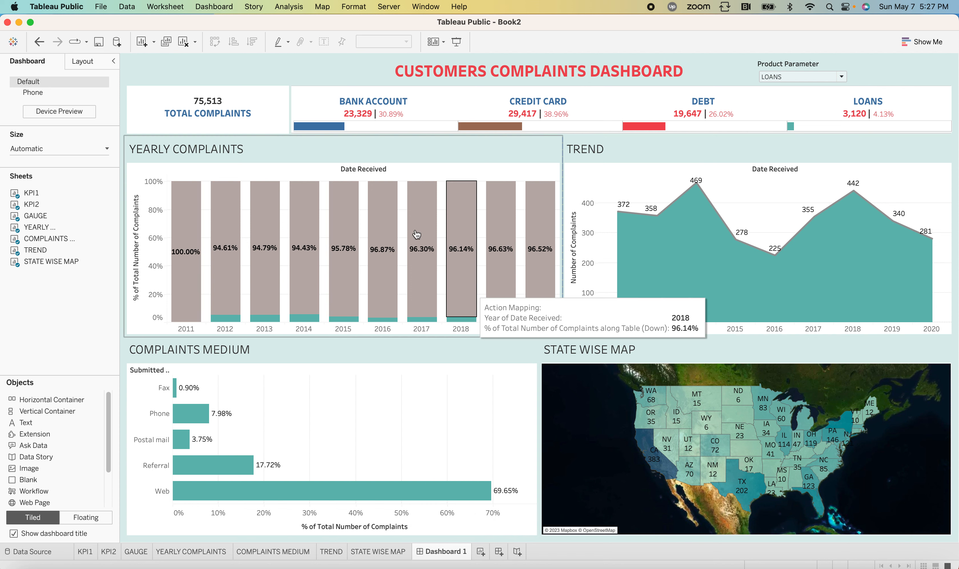
{"action": "mouse_move", "coordinate": [224, 472]}
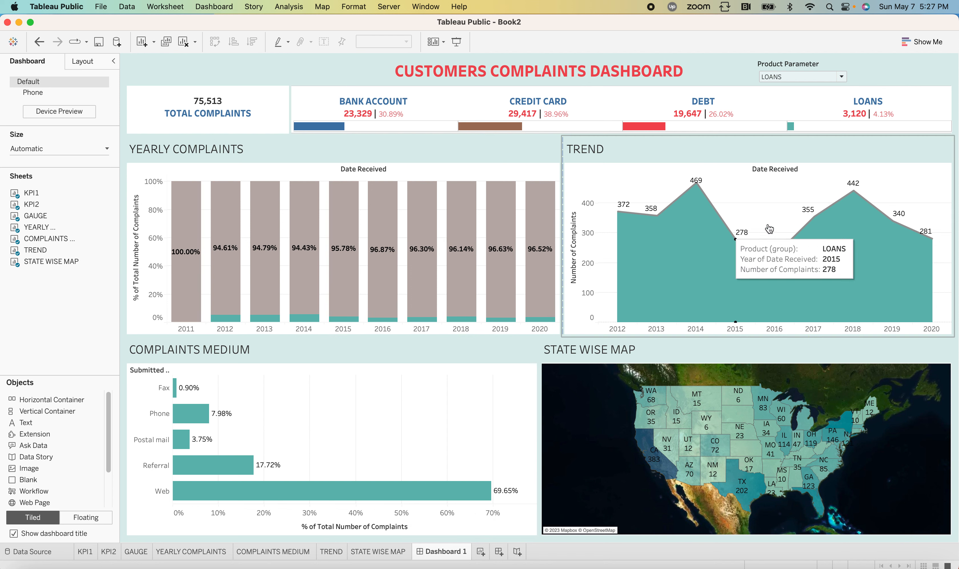
{"action": "mouse_move", "coordinate": [708, 413]}
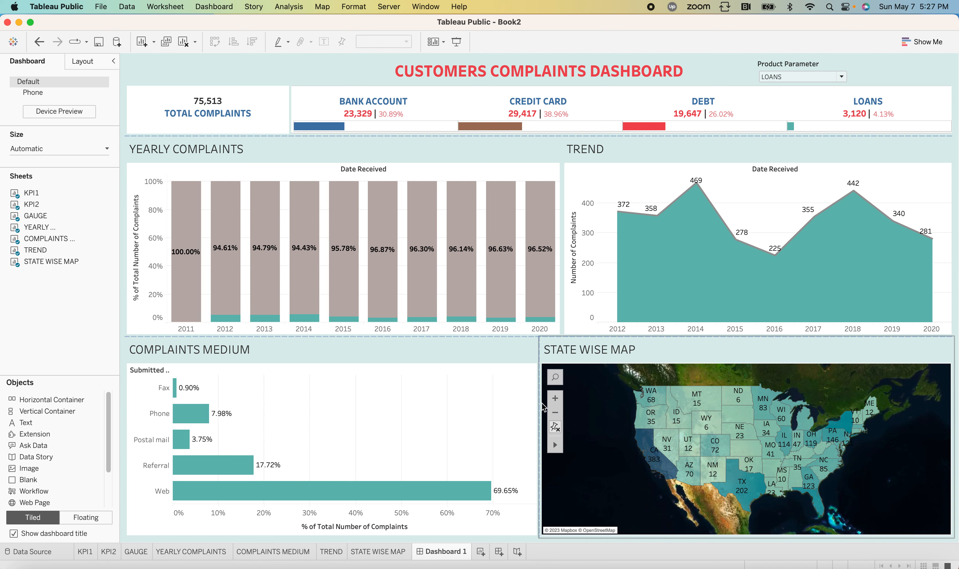
{"action": "left_click_drag", "start_coordinate": [541, 405], "coordinate": [561, 401]}
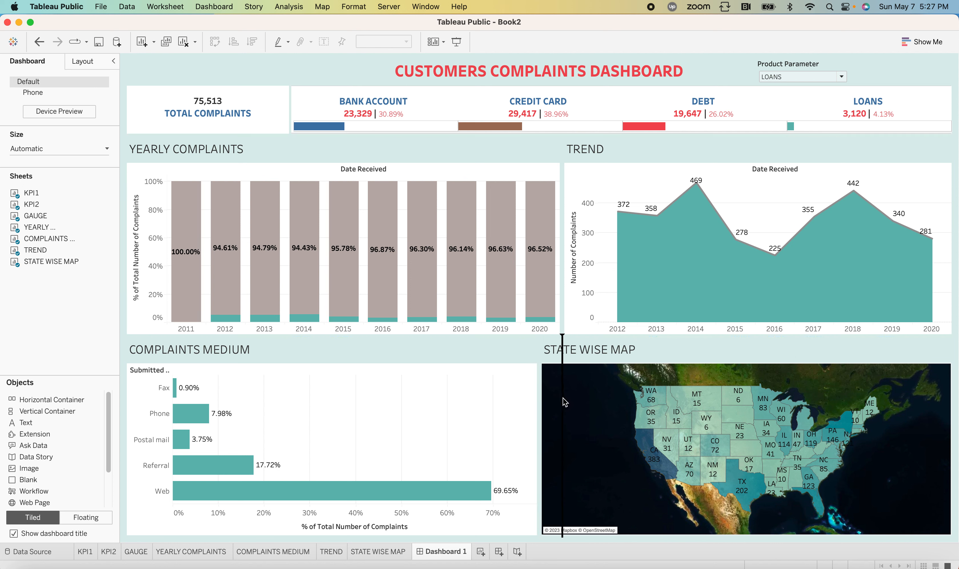
{"action": "left_click_drag", "start_coordinate": [565, 402], "coordinate": [562, 402]}
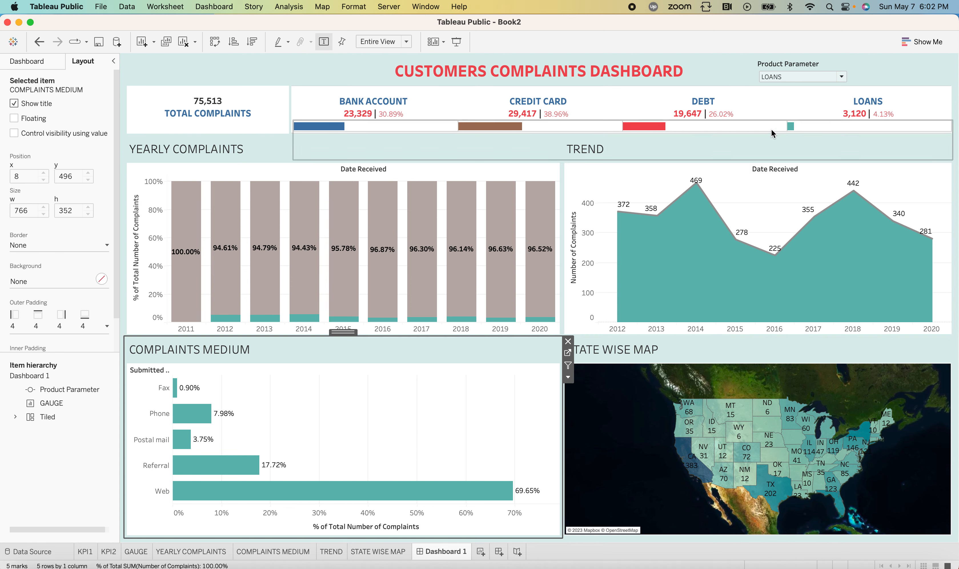
{"action": "left_click", "coordinate": [610, 138]}
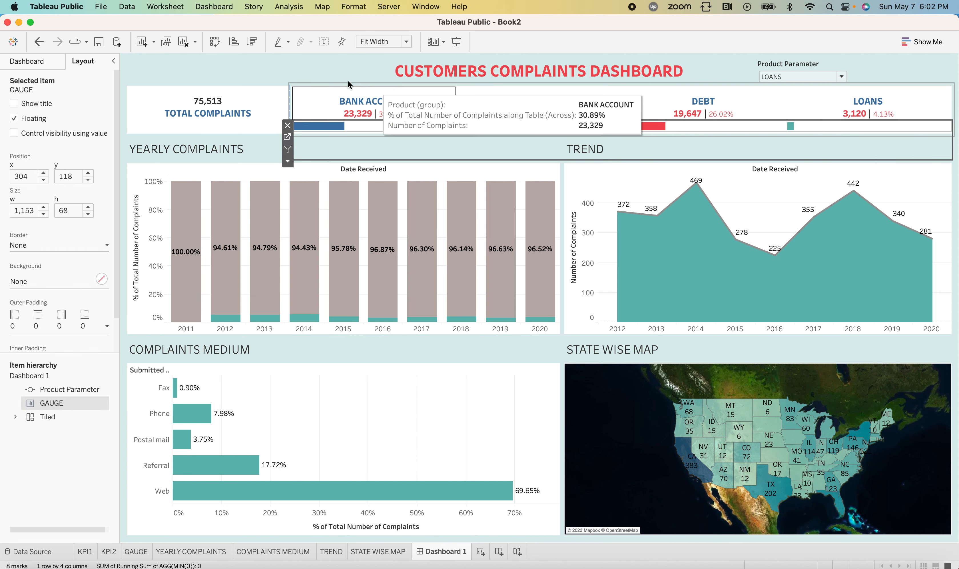
{"action": "left_click", "coordinate": [299, 69]}
{"action": "left_click", "coordinate": [60, 435]}
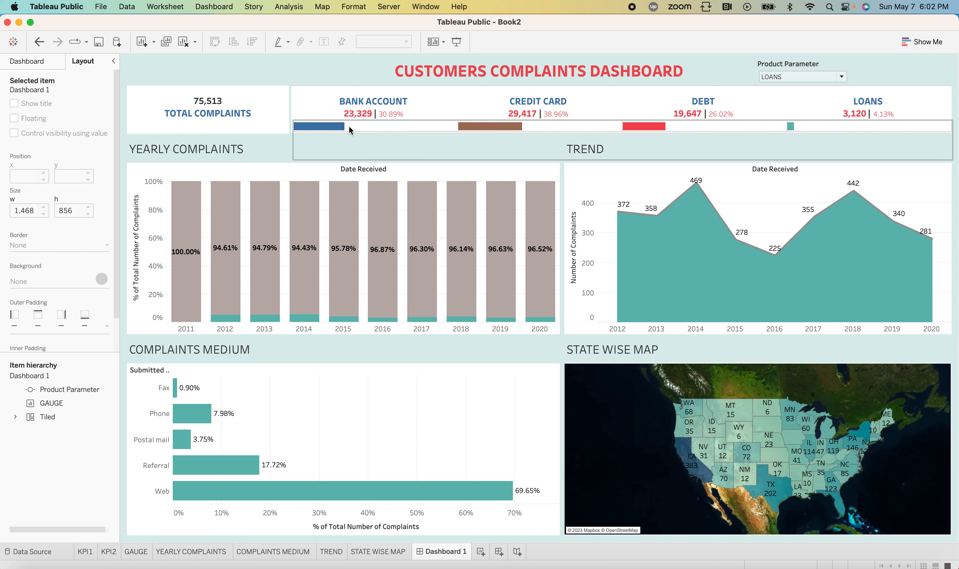
Step: Change the AGG(MIN(0)) quick table calculation on the GAUGE sheet to Percent of Total and return to Dashboard 1
{"action": "mouse_move", "coordinate": [464, 129]}
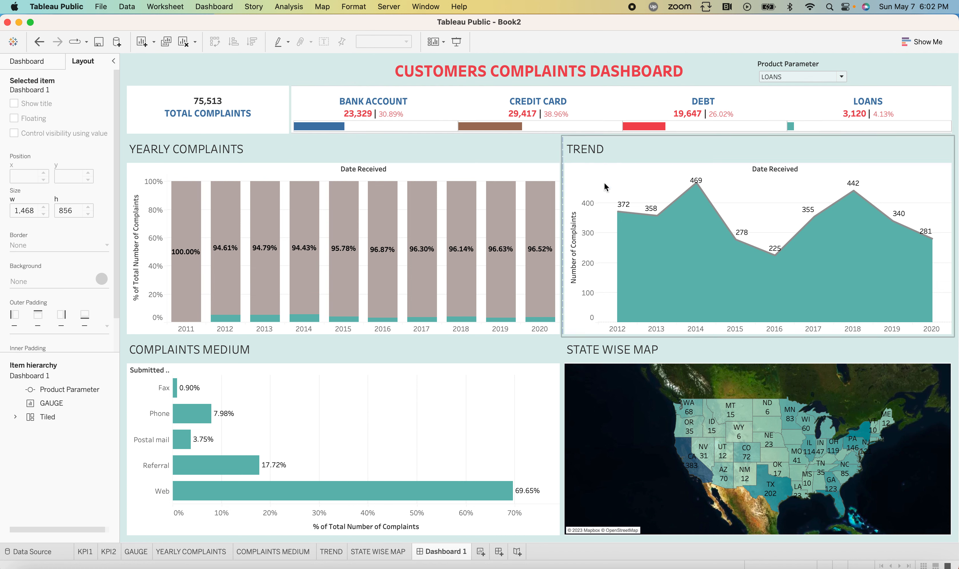
{"action": "left_click", "coordinate": [140, 554]}
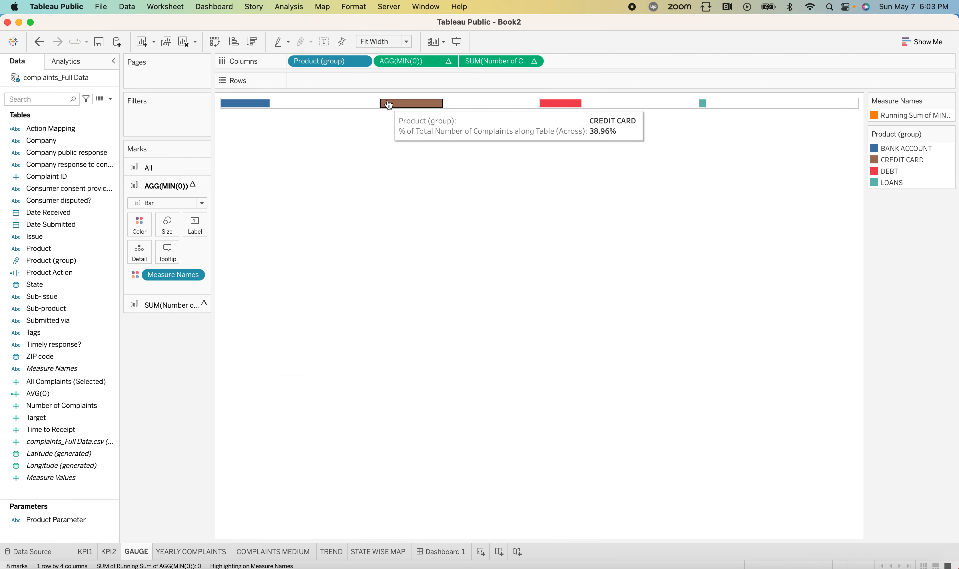
{"action": "left_click", "coordinate": [448, 61]}
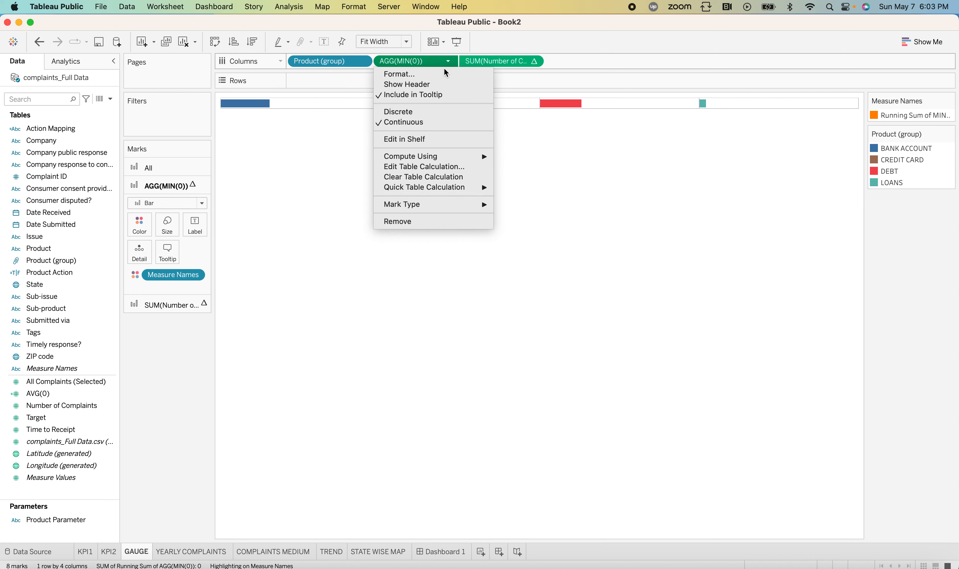
{"action": "mouse_move", "coordinate": [474, 193]}
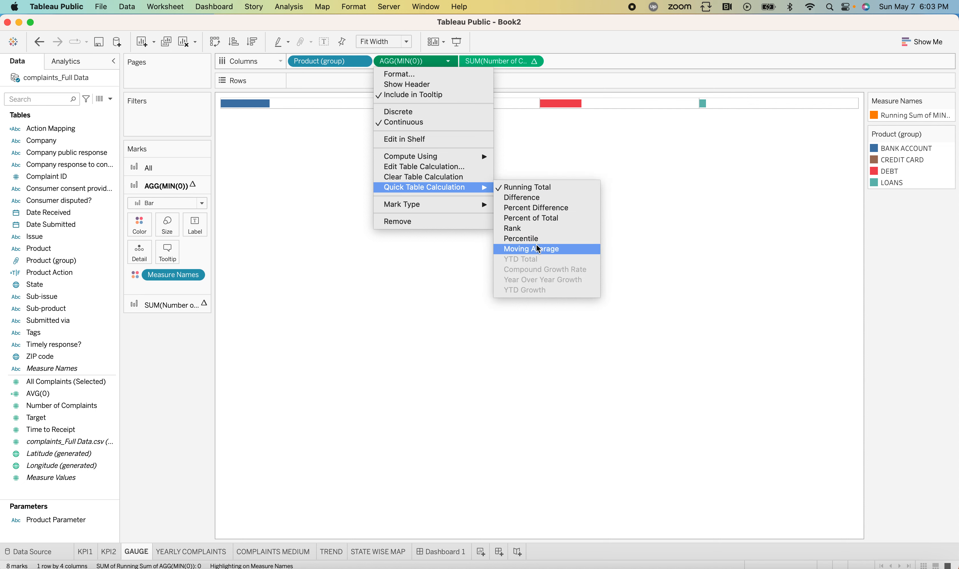
{"action": "left_click", "coordinate": [545, 225]}
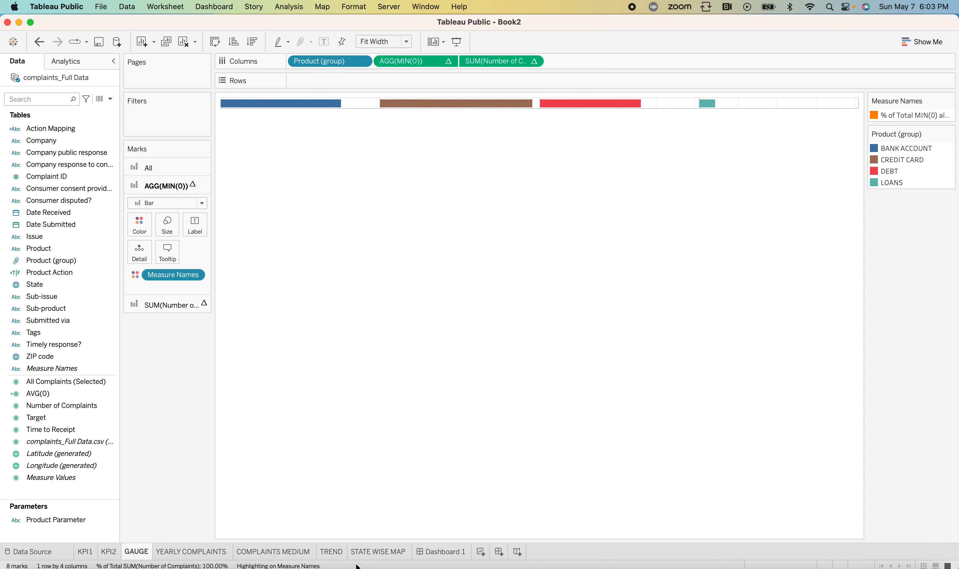
{"action": "left_click", "coordinate": [435, 551]}
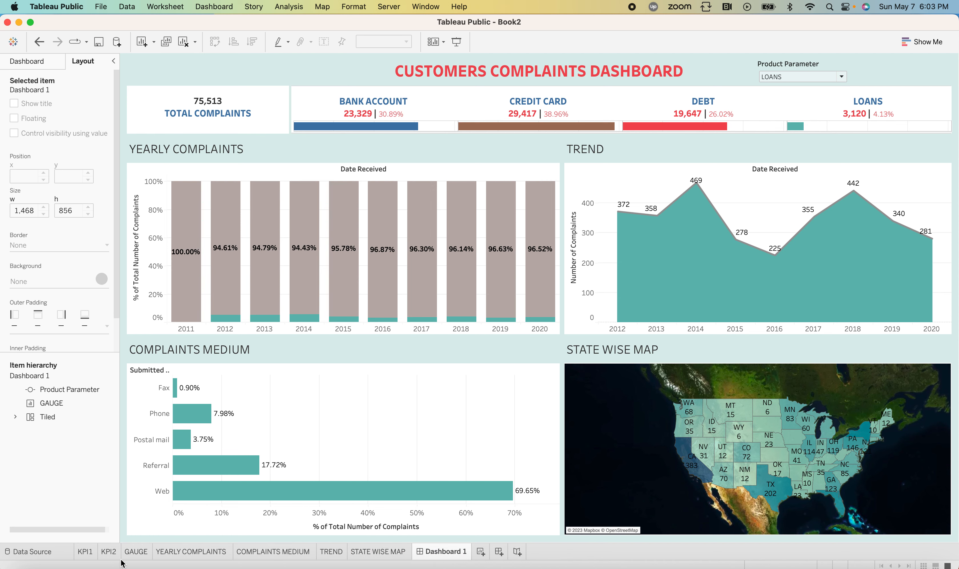
Step: Set the GAUGE sheet's row borders to None for the Grand Total pane and Row Divider pane, and return to Dashboard 1
{"action": "left_click", "coordinate": [135, 552]}
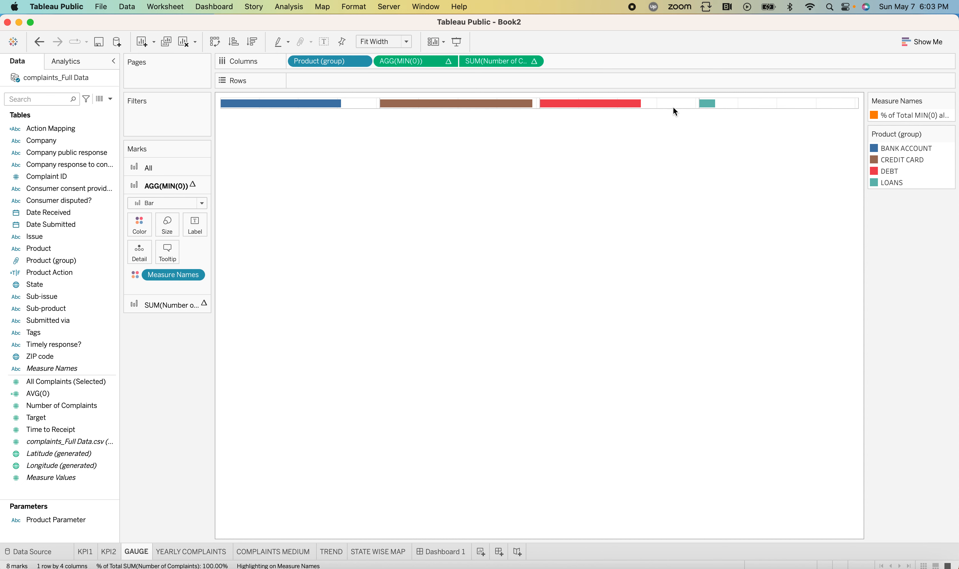
{"action": "right_click", "coordinate": [666, 105]}
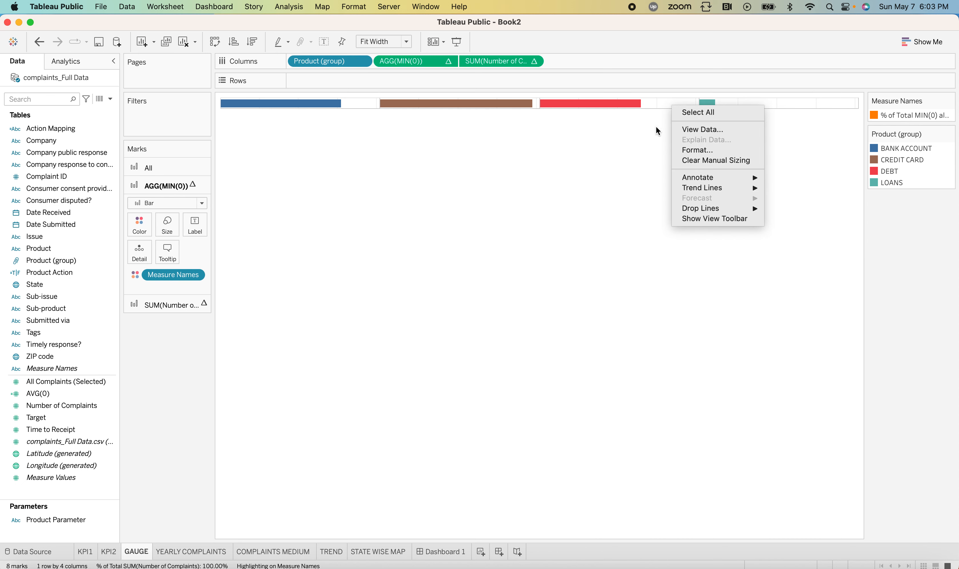
{"action": "left_click", "coordinate": [690, 150]}
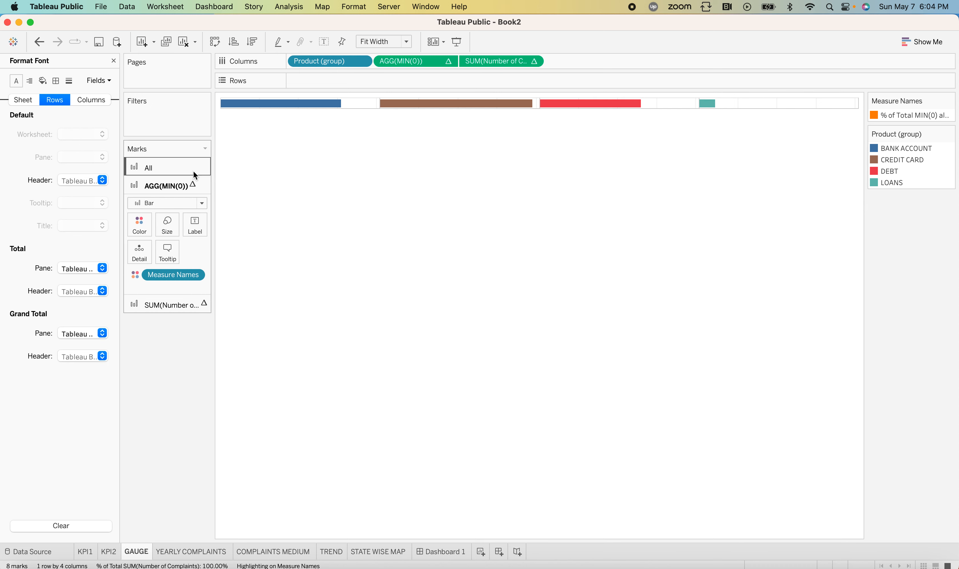
{"action": "left_click", "coordinate": [56, 81]}
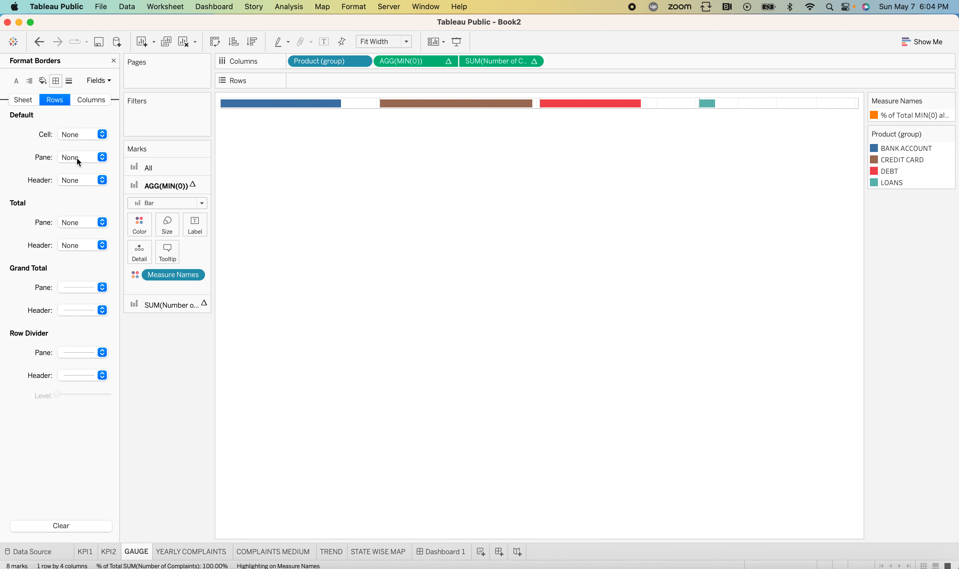
{"action": "left_click", "coordinate": [102, 288]}
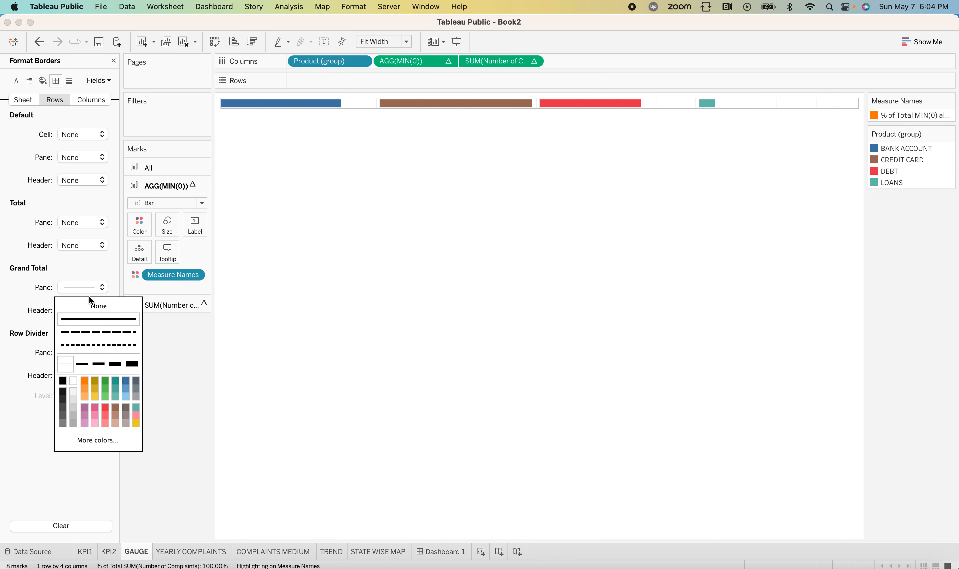
{"action": "left_click", "coordinate": [98, 321]}
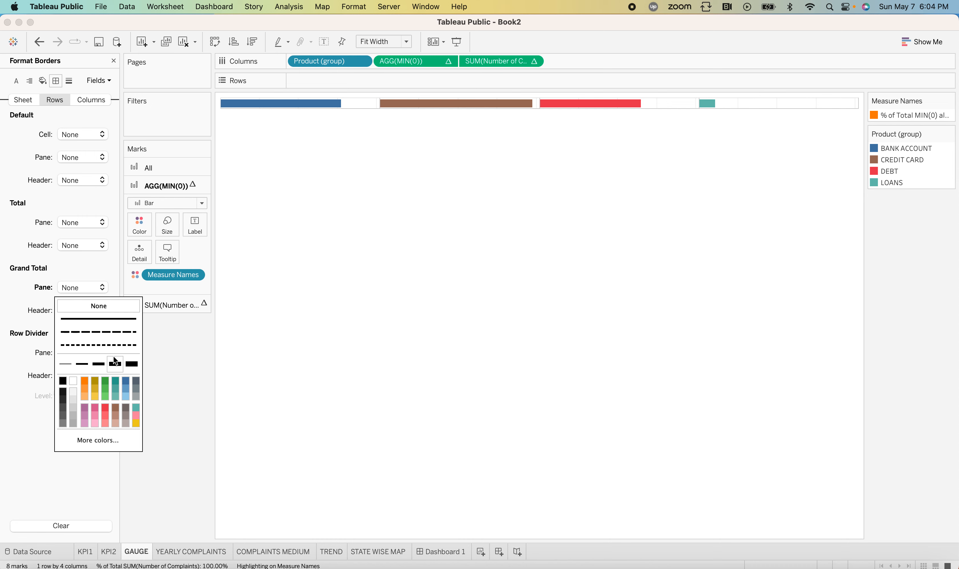
{"action": "left_click", "coordinate": [163, 355]}
{"action": "left_click", "coordinate": [102, 352]}
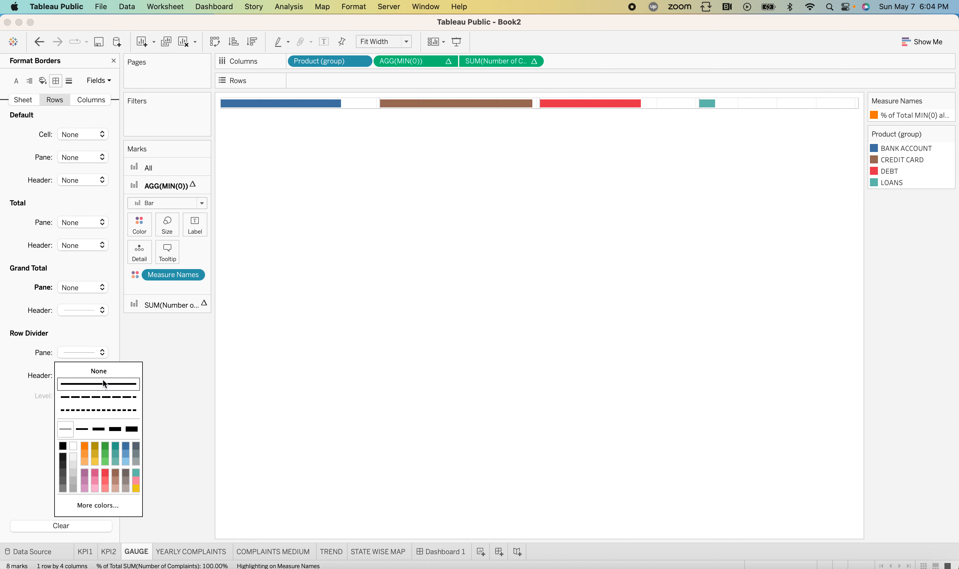
{"action": "left_click", "coordinate": [106, 369]}
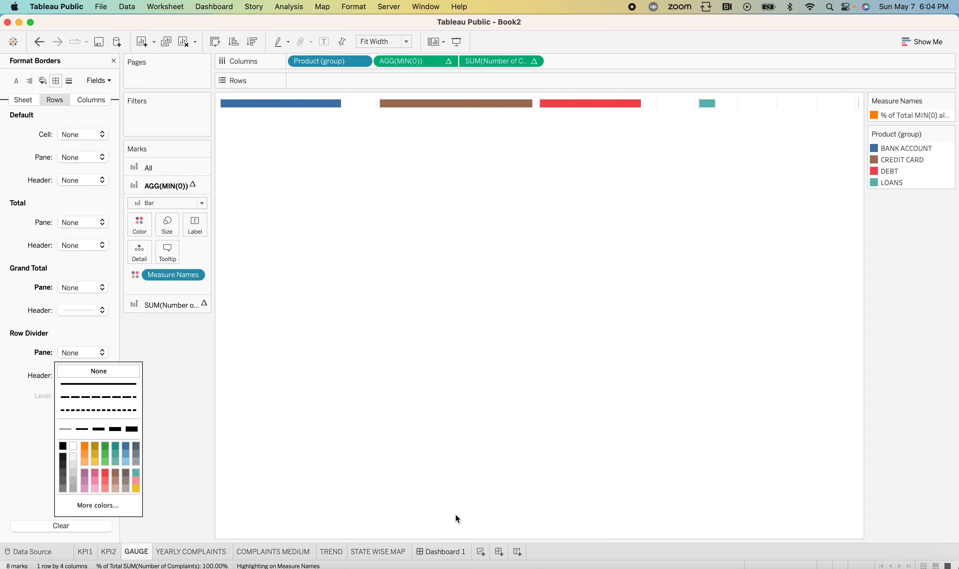
{"action": "left_click", "coordinate": [445, 552]}
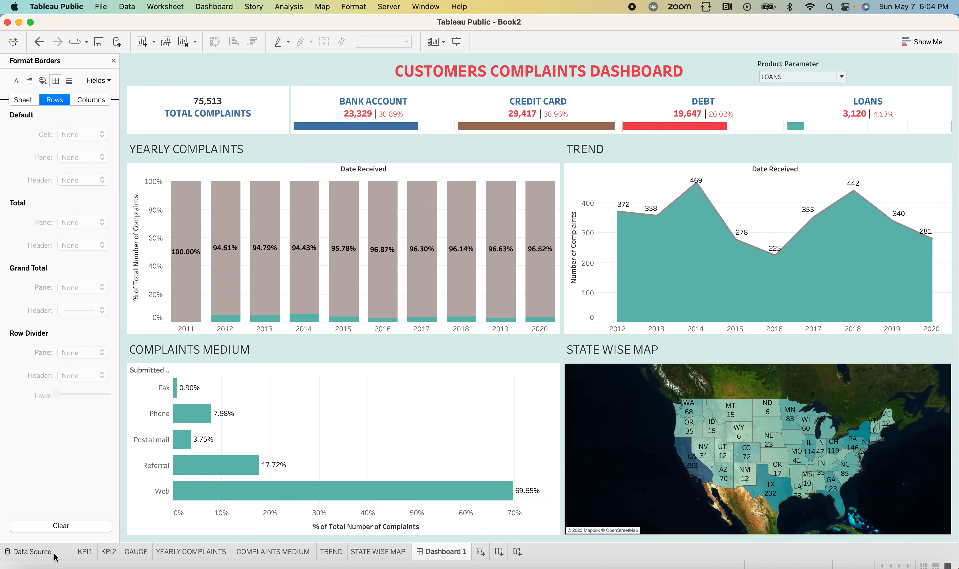
Step: Set the row Grand Total header border on the GAUGE sheet to None
{"action": "left_click", "coordinate": [136, 552]}
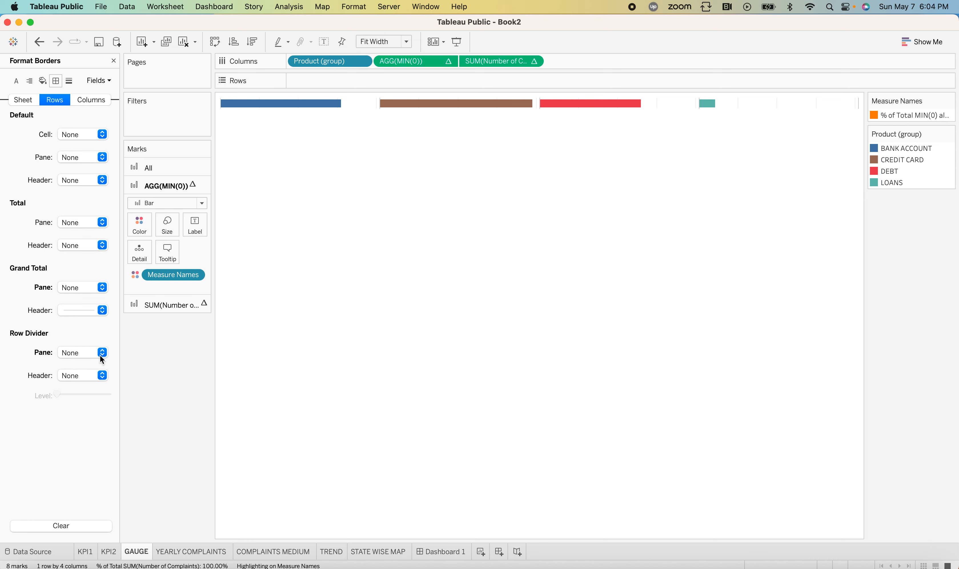
{"action": "left_click", "coordinate": [99, 312]}
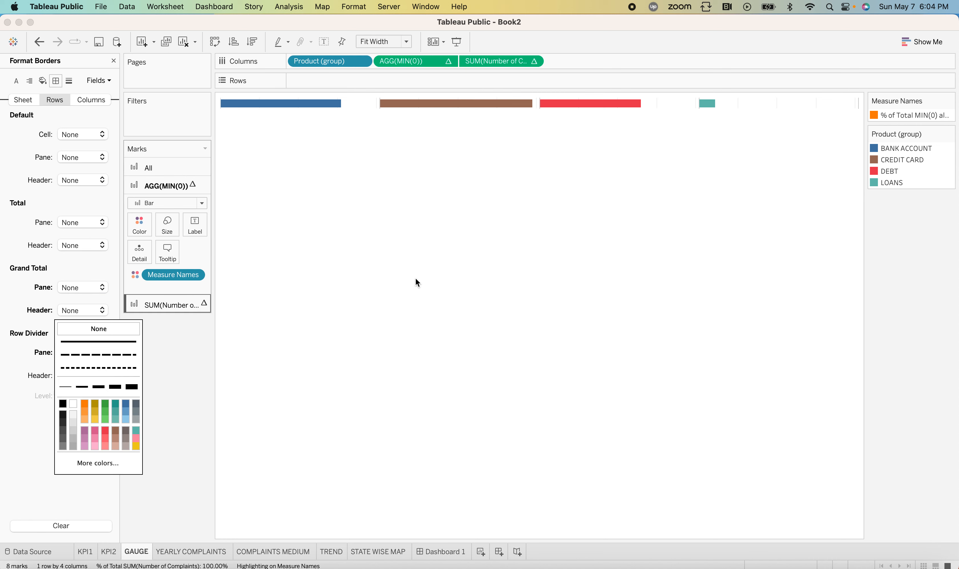
{"action": "left_click", "coordinate": [21, 418]}
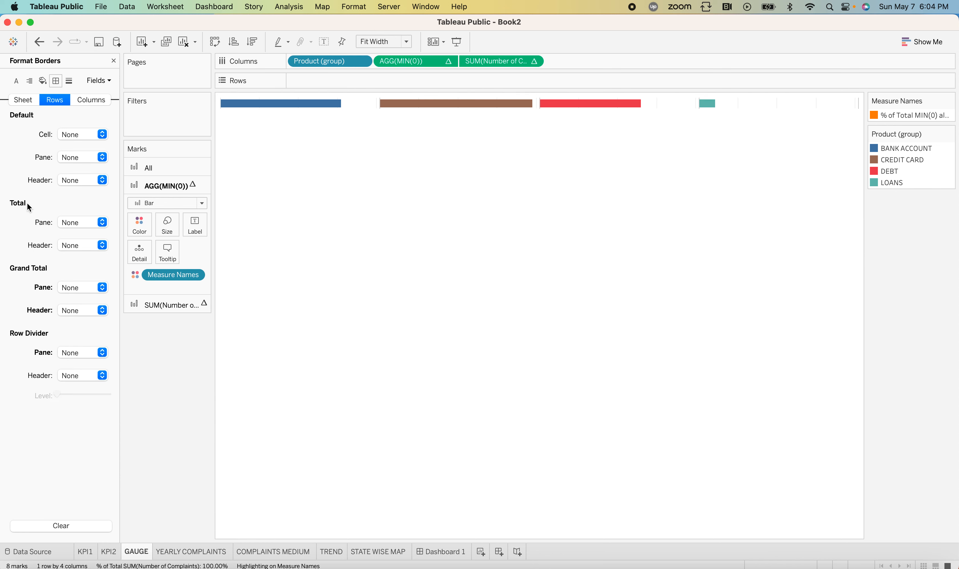
Step: Set the column Grand Total pane border on the GAUGE sheet to None and return to Dashboard 1
{"action": "left_click", "coordinate": [83, 101]}
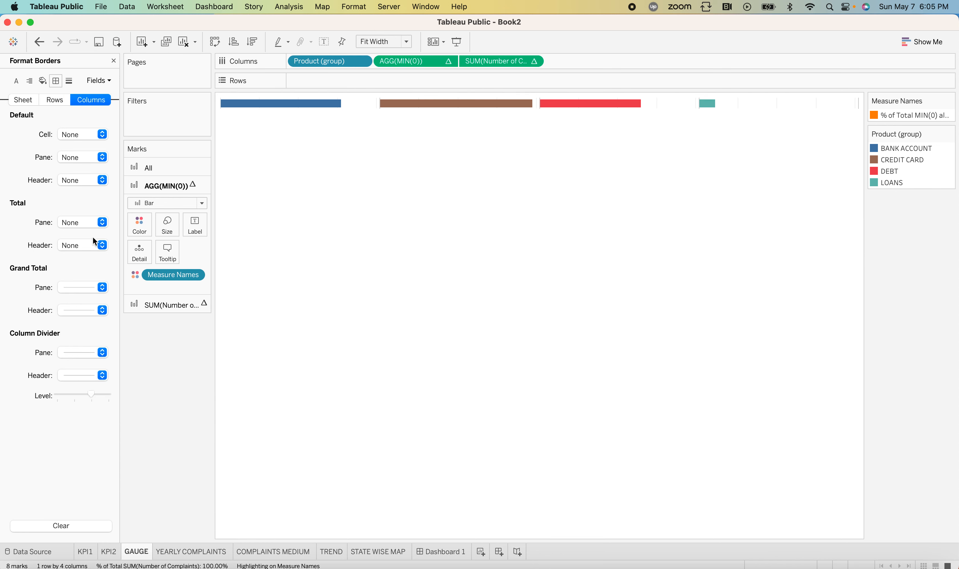
{"action": "left_click", "coordinate": [102, 288]}
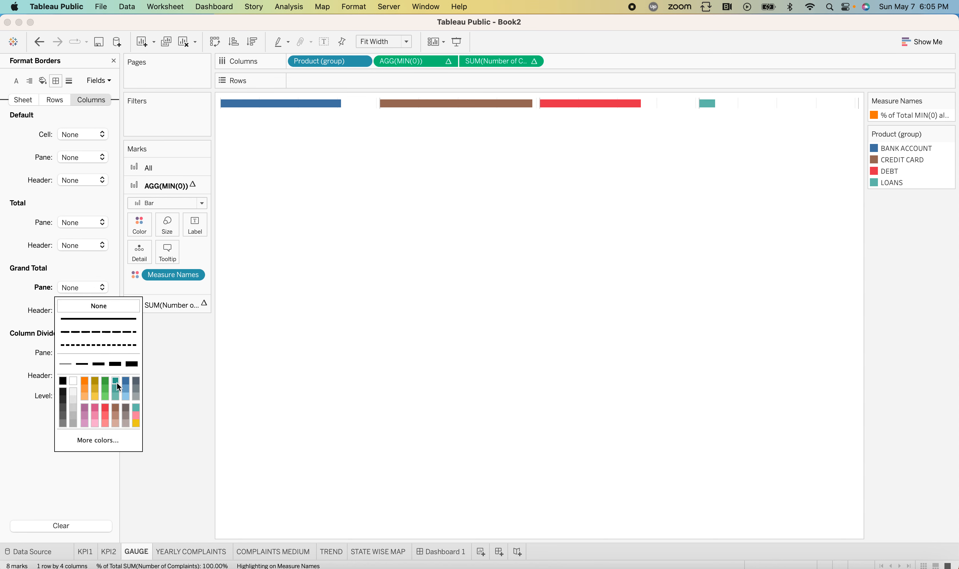
{"action": "left_click", "coordinate": [35, 447]}
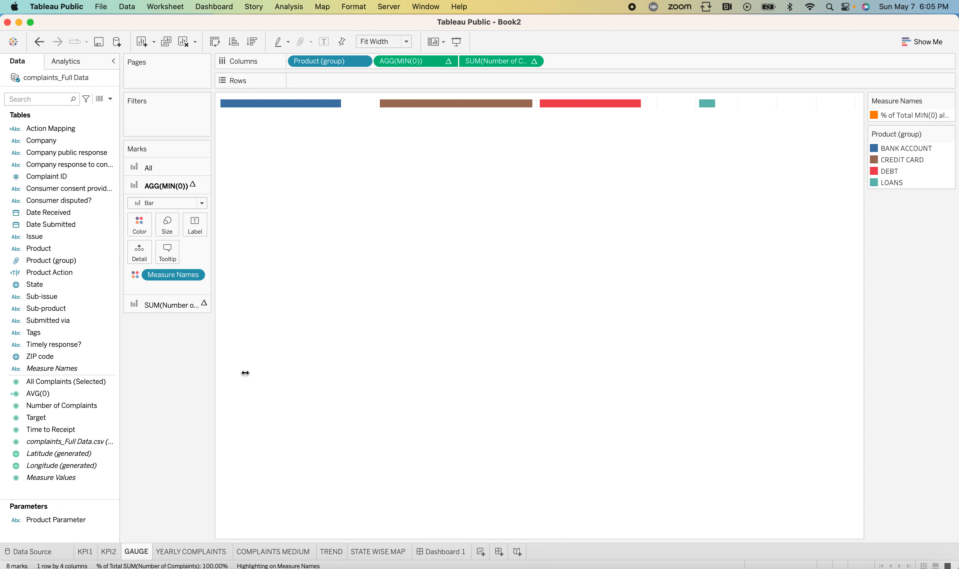
{"action": "left_click", "coordinate": [436, 552]}
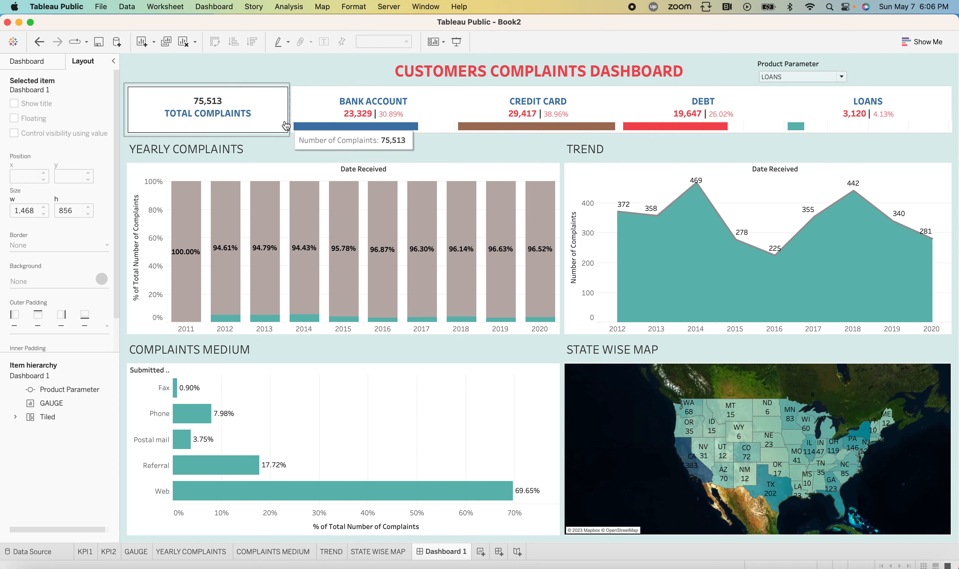
Step: Set the left outer padding of the product KPI sheet beside TOTAL COMPLAINTS to 0 and clear its BANK ACCOUNT selection
{"action": "left_click", "coordinate": [315, 119]}
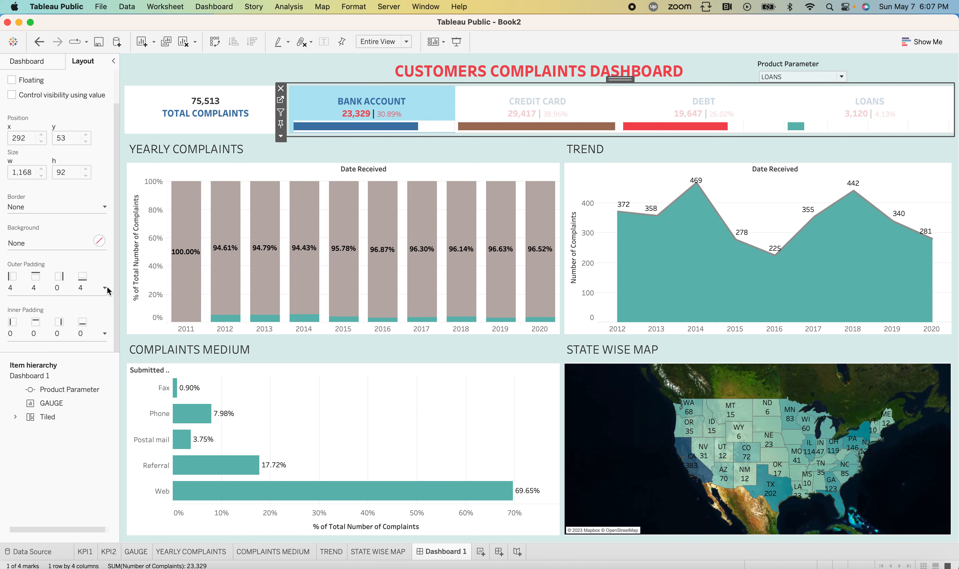
{"action": "left_click", "coordinate": [105, 288]}
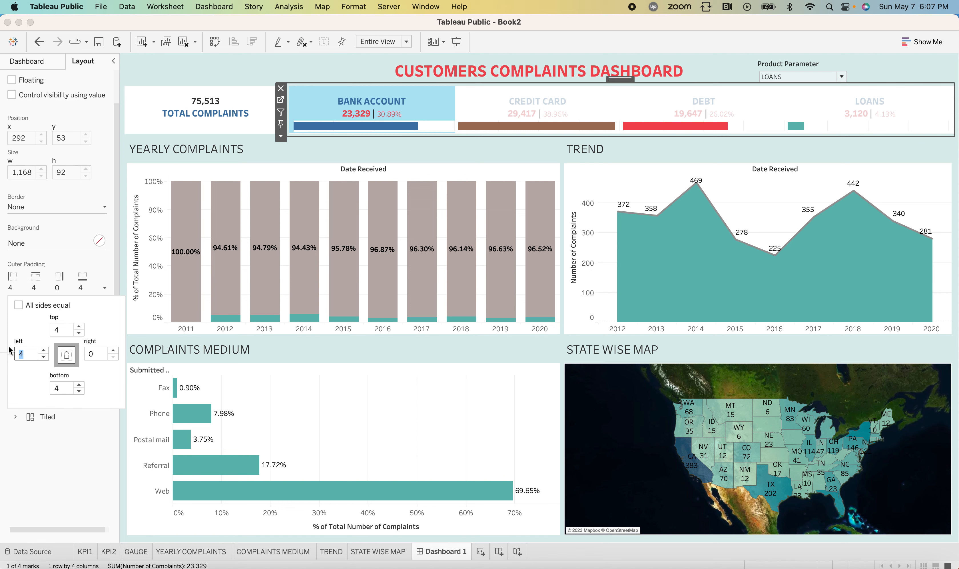
{"action": "type", "text": "0"}
{"action": "left_click", "coordinate": [10, 470]}
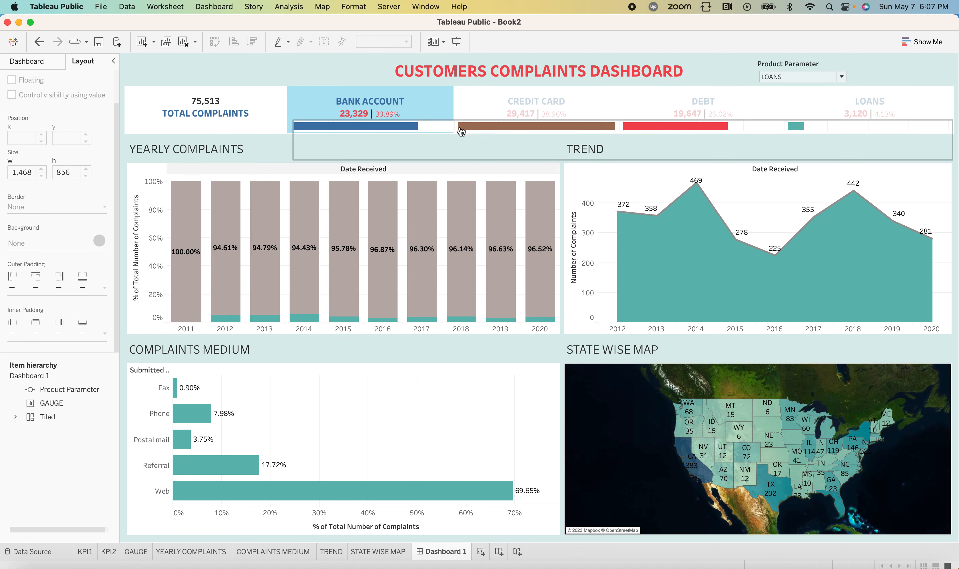
{"action": "left_click", "coordinate": [242, 73]}
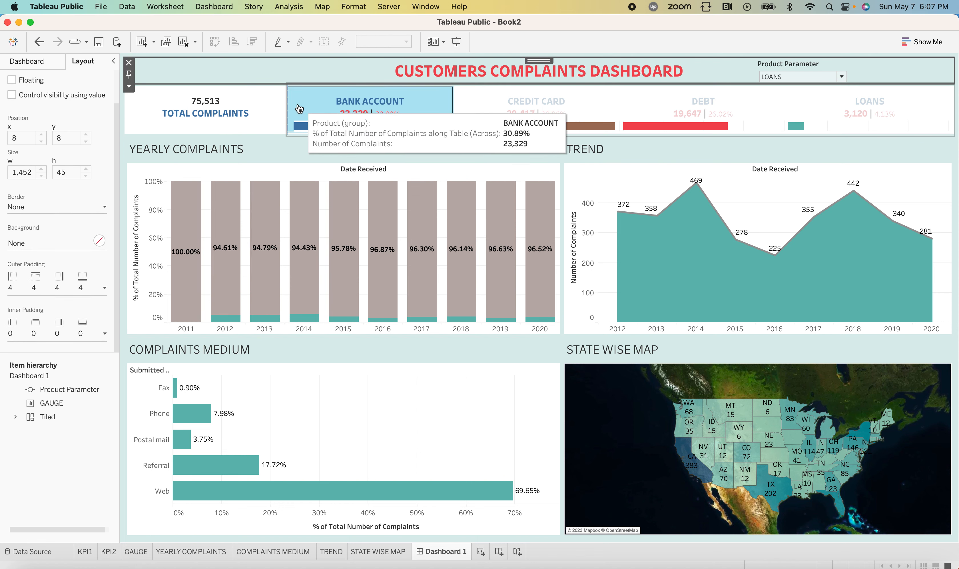
{"action": "left_click", "coordinate": [298, 108]}
{"action": "left_click", "coordinate": [79, 430]}
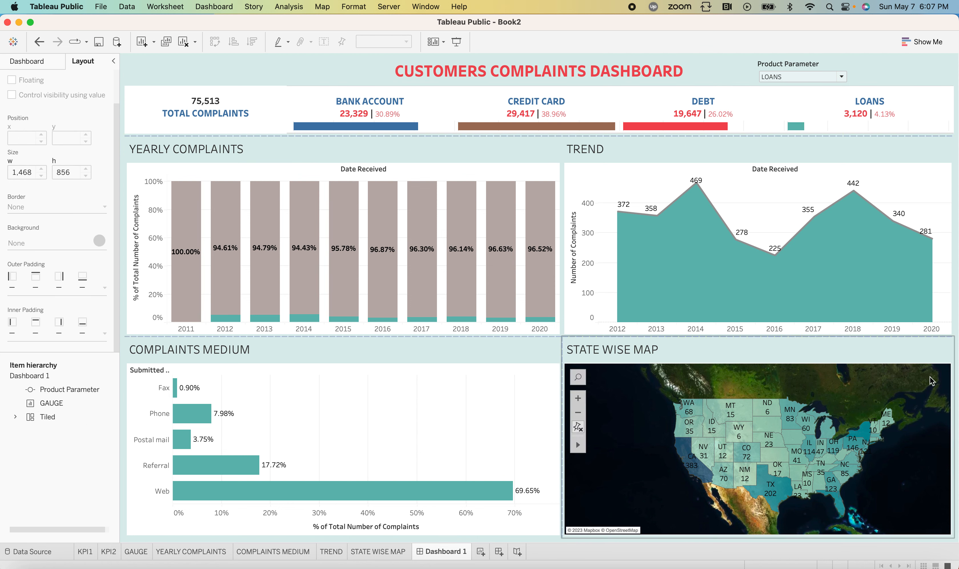
Step: Zoom in slightly on the STATE WISE MAP and check the tooltips of the KPI figures and gauge bars
{"action": "scroll", "coordinate": [764, 366], "scroll_direction": "up", "scroll_amount": 1}
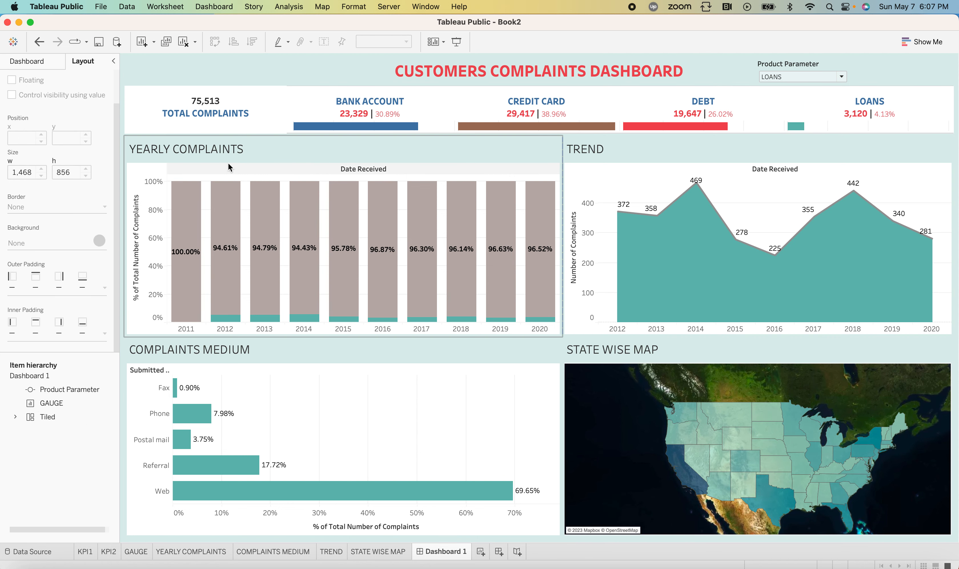
{"action": "mouse_move", "coordinate": [346, 123]}
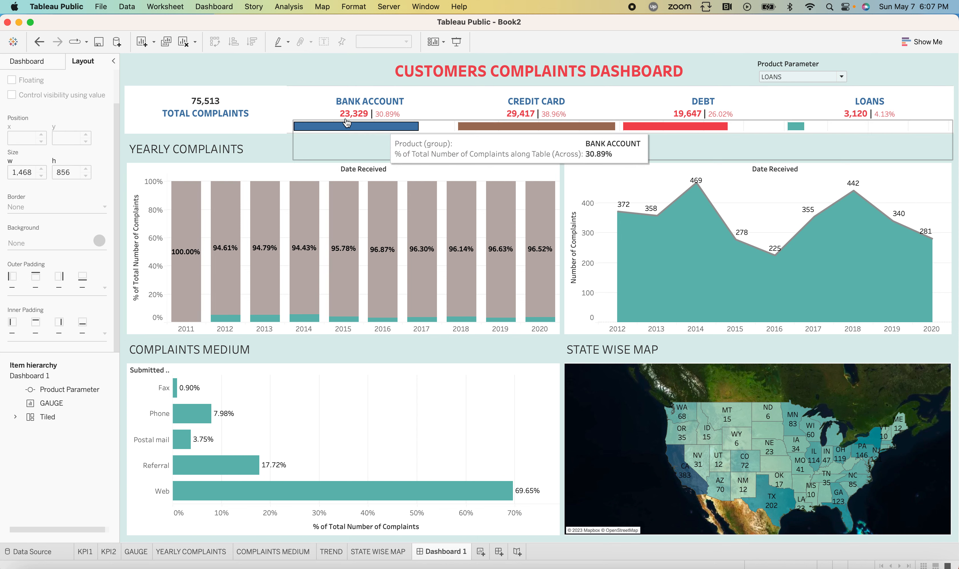
{"action": "mouse_move", "coordinate": [537, 130]}
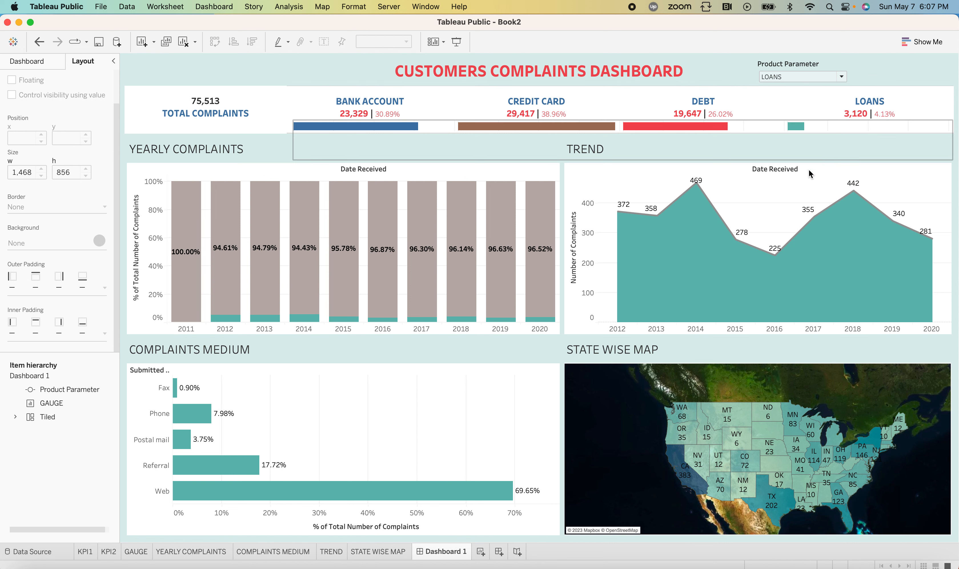
{"action": "mouse_move", "coordinate": [312, 127]}
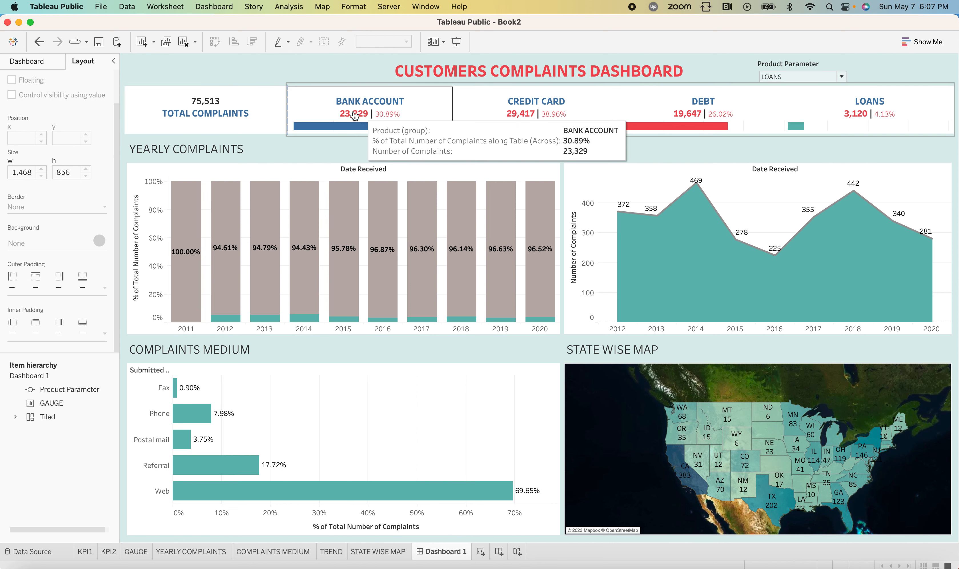
{"action": "mouse_move", "coordinate": [181, 119]}
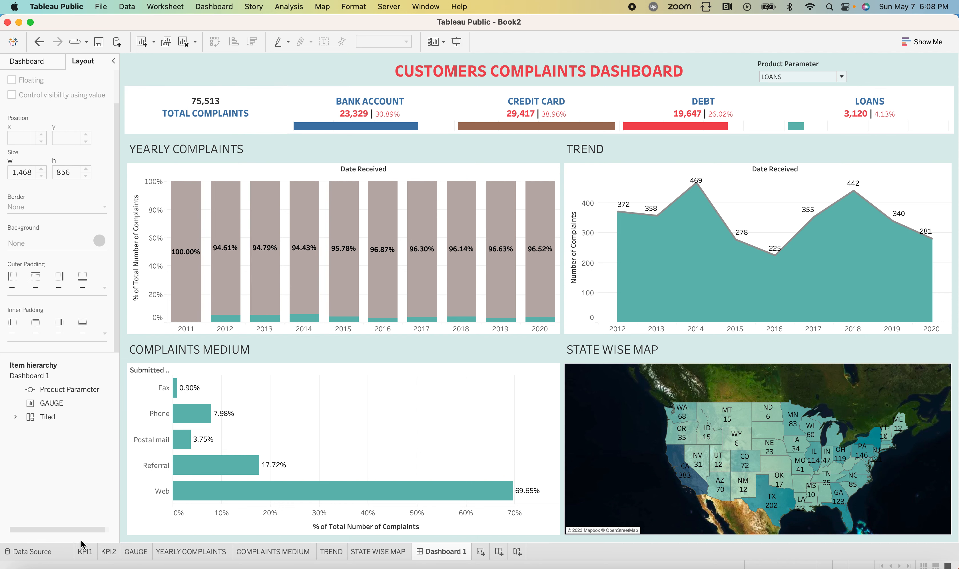
Step: Remove the TOTAL COMPLAINTS line below the SUM(Number of Complaints) field in the KPI2 sheet's text label
{"action": "left_click", "coordinate": [109, 551]}
{"action": "left_click", "coordinate": [196, 187]}
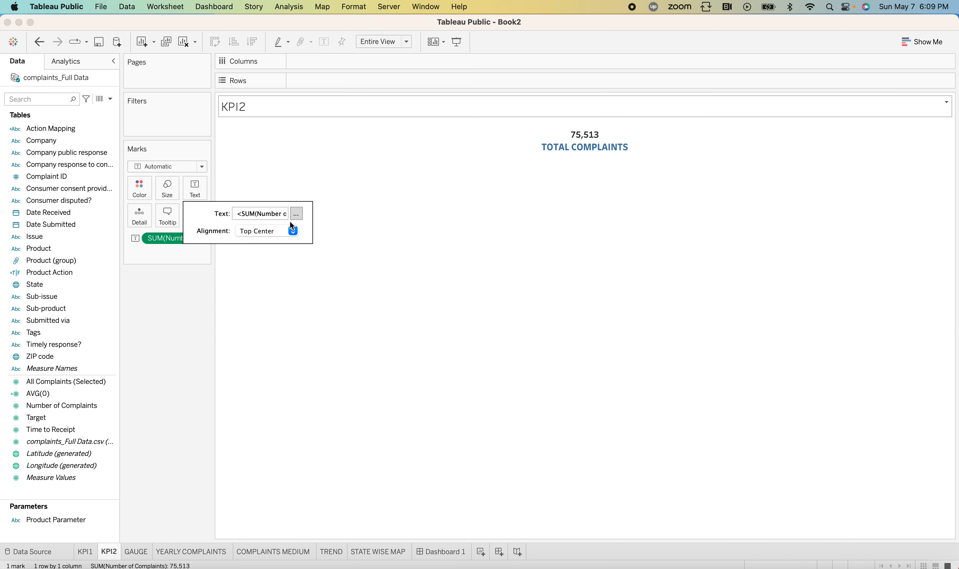
{"action": "left_click", "coordinate": [296, 214]}
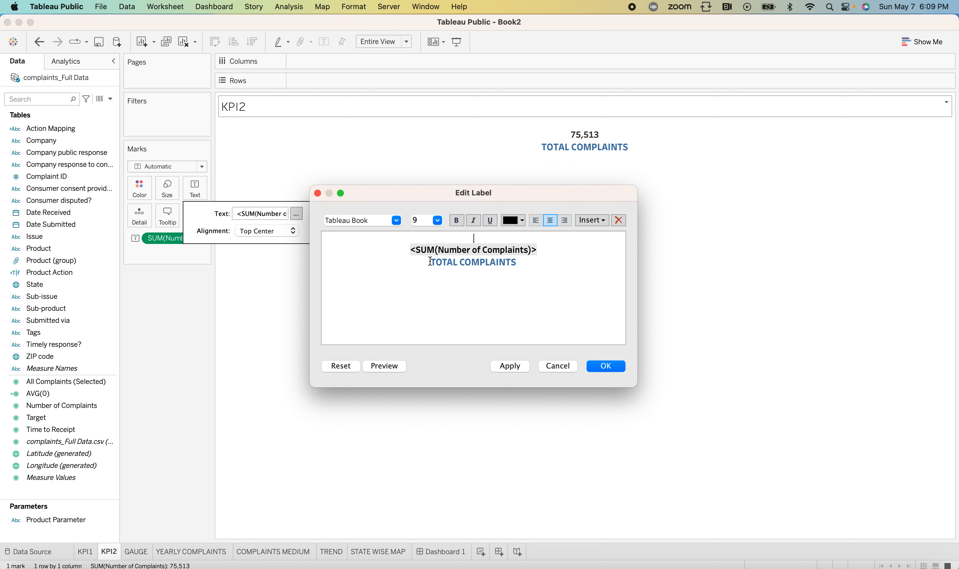
{"action": "left_click_drag", "start_coordinate": [430, 262], "coordinate": [487, 263]}
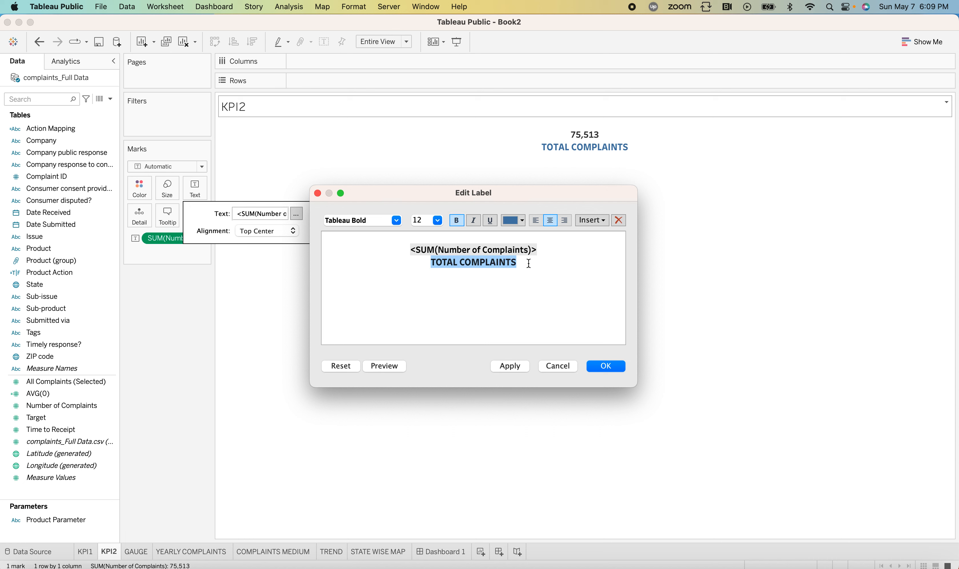
{"action": "key", "text": "BackSpace"}
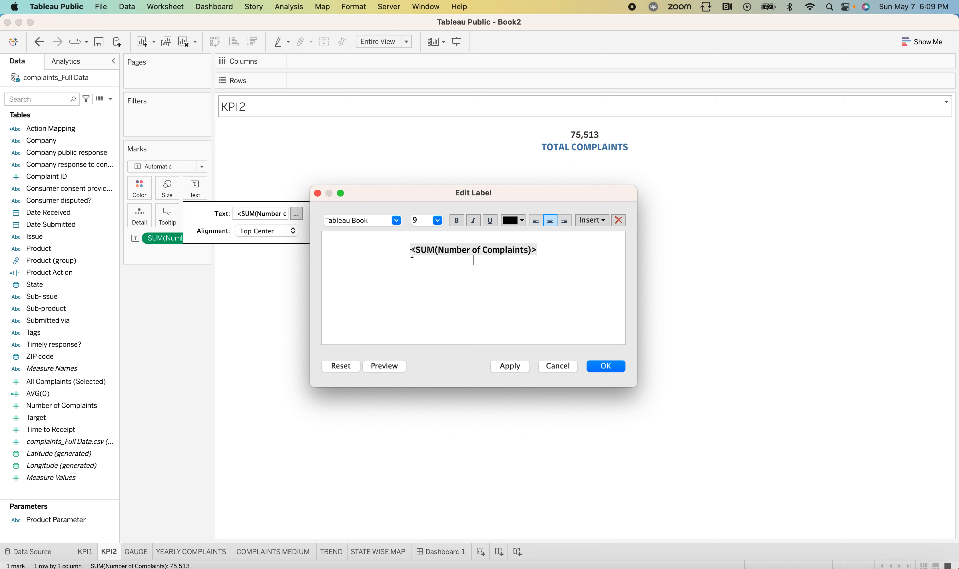
Step: Insert TOTAL COMPLAINTS on its own line above SUM(Number of Complaints) in the KPI2 label, apply it, and return to Dashboard 1
{"action": "left_click", "coordinate": [410, 249]}
{"action": "key", "text": "Return"}
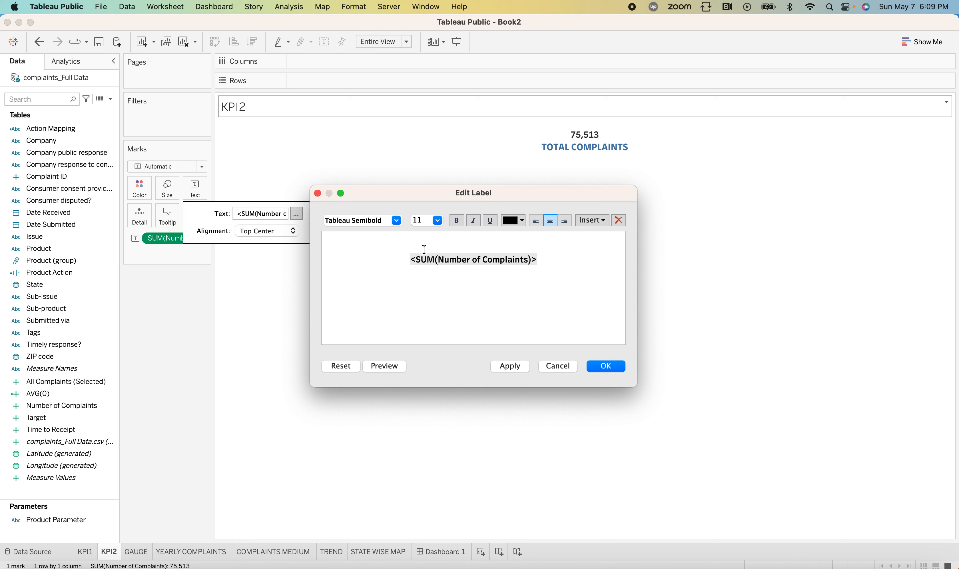
{"action": "left_click", "coordinate": [426, 247]}
{"action": "type", "text": "TOTAL COMPLAINTS"}
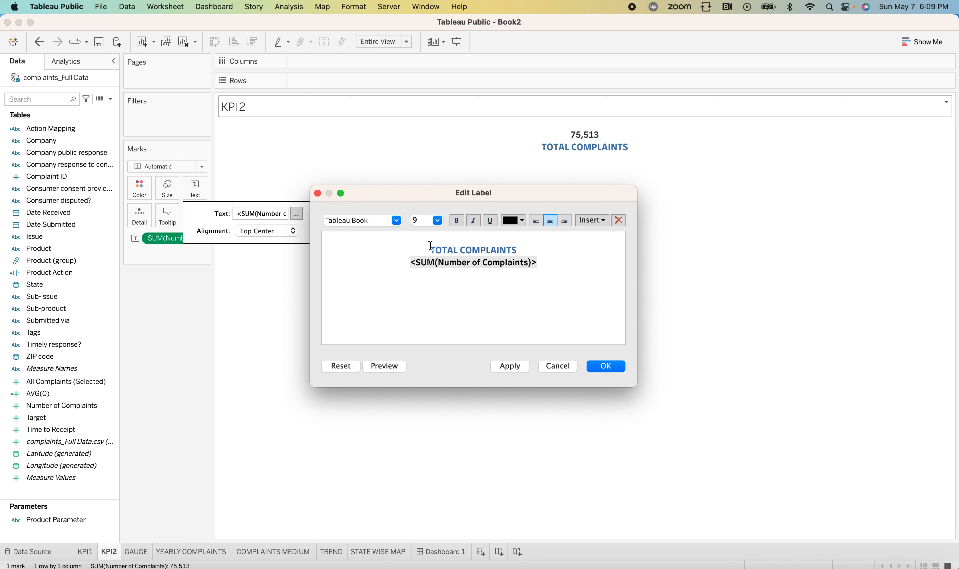
{"action": "left_click", "coordinate": [513, 368]}
{"action": "left_click", "coordinate": [606, 366]}
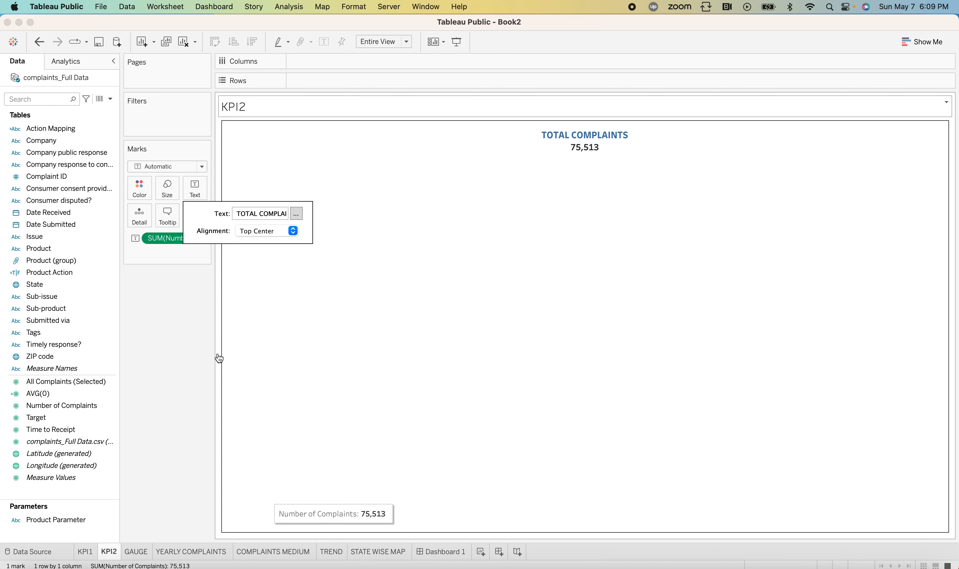
{"action": "left_click", "coordinate": [266, 280]}
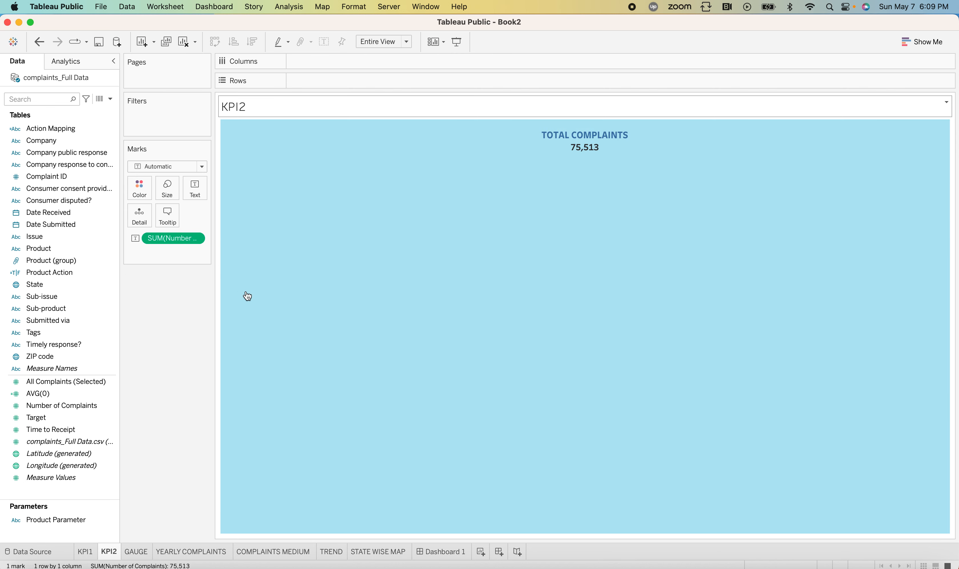
{"action": "left_click", "coordinate": [473, 284]}
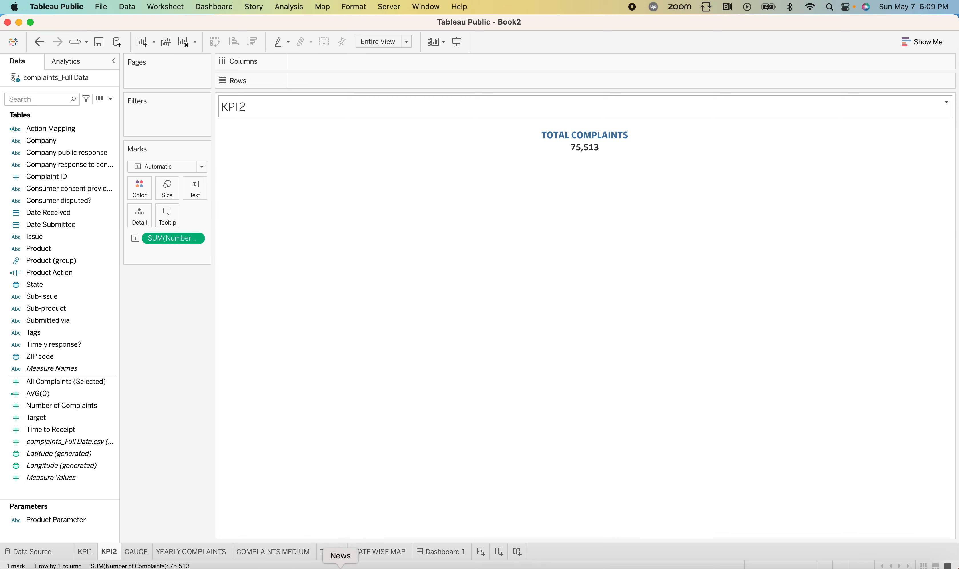
{"action": "left_click", "coordinate": [436, 546]}
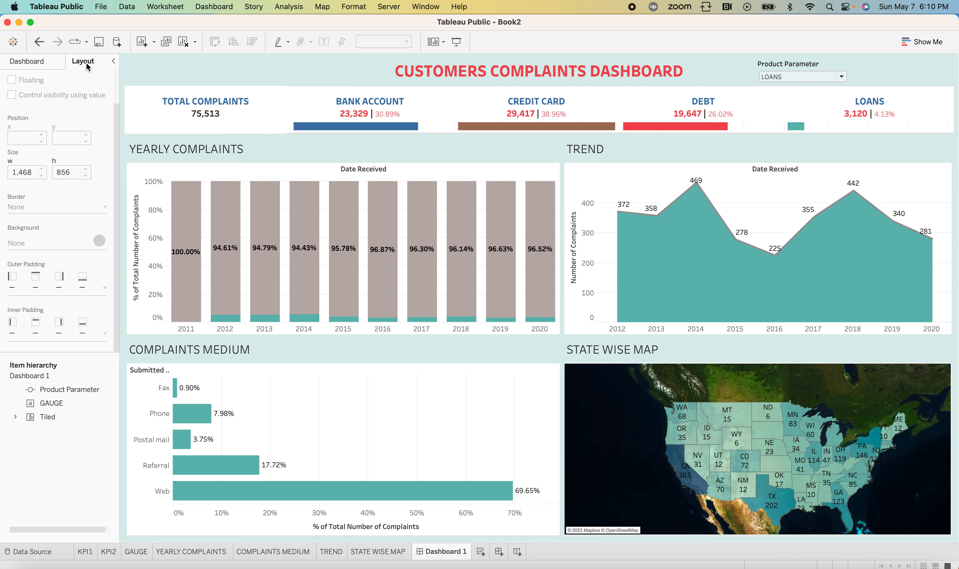
Step: Add a Blank object between the upper and lower chart rows of the dashboard and make it floating
{"action": "left_click", "coordinate": [114, 61]}
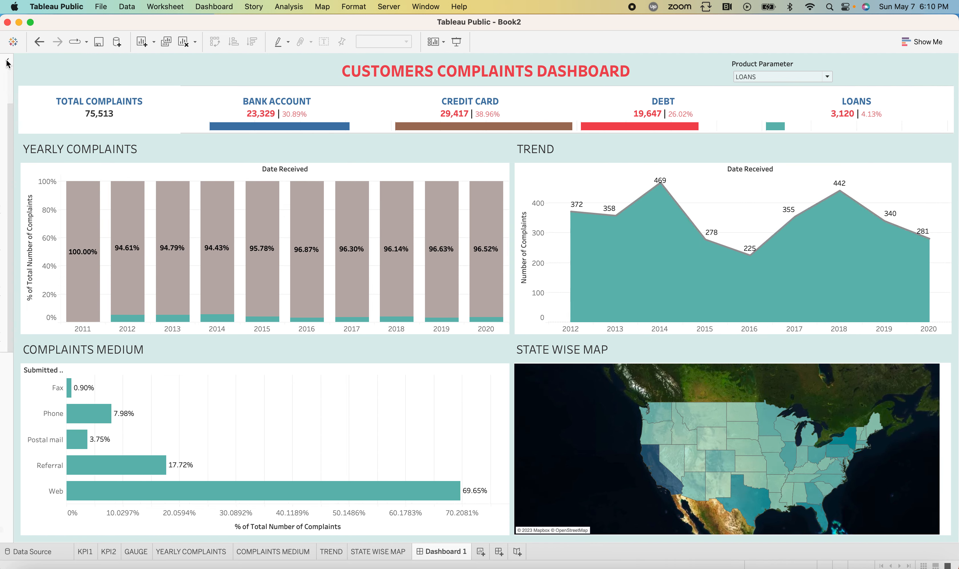
{"action": "left_click", "coordinate": [6, 63]}
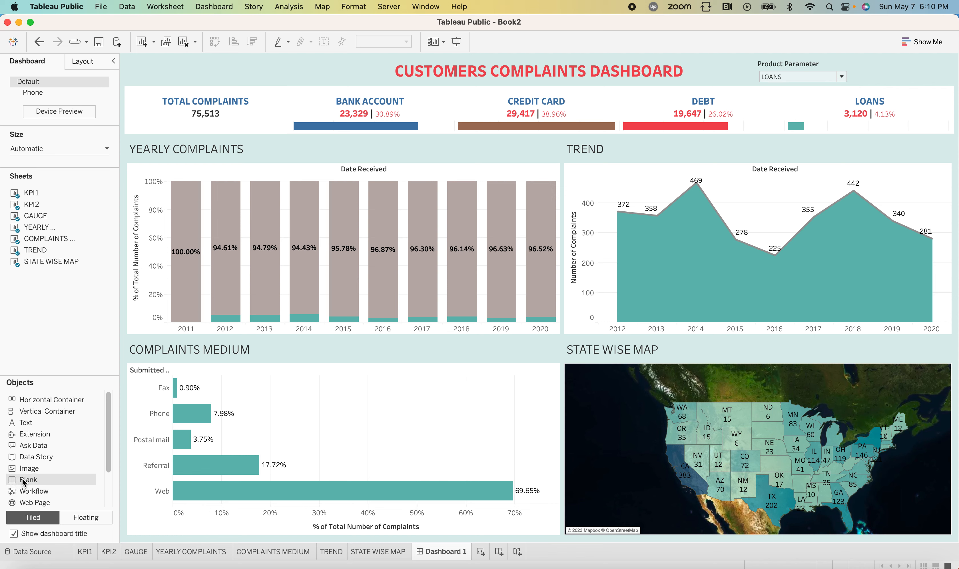
{"action": "left_click_drag", "start_coordinate": [24, 482], "coordinate": [456, 235]}
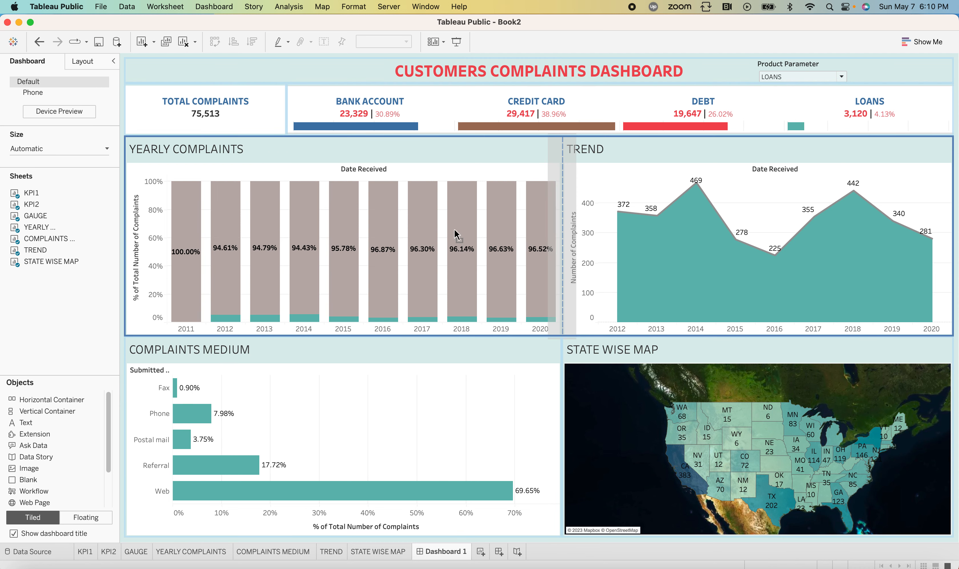
{"action": "left_click_drag", "start_coordinate": [397, 309], "coordinate": [469, 347]}
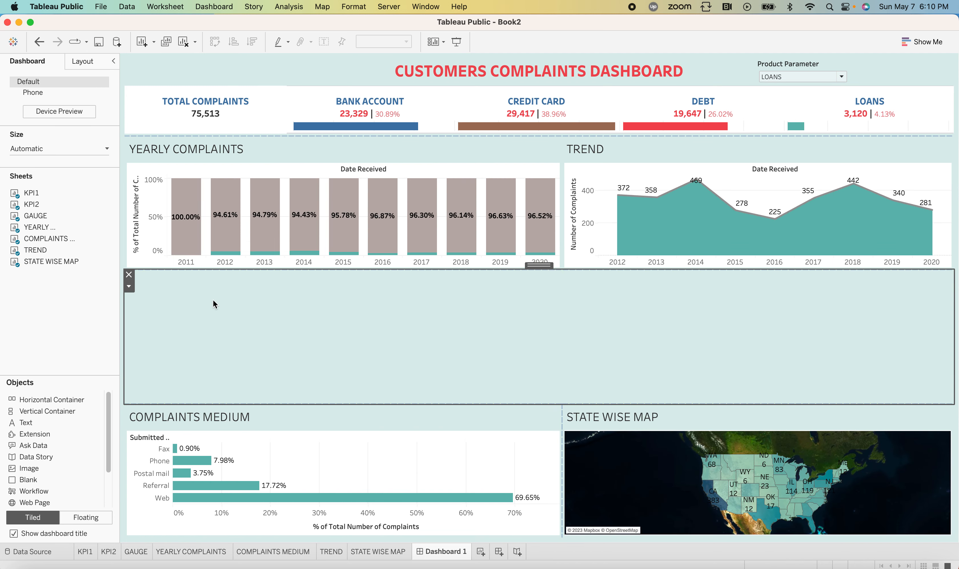
{"action": "left_click", "coordinate": [129, 287]}
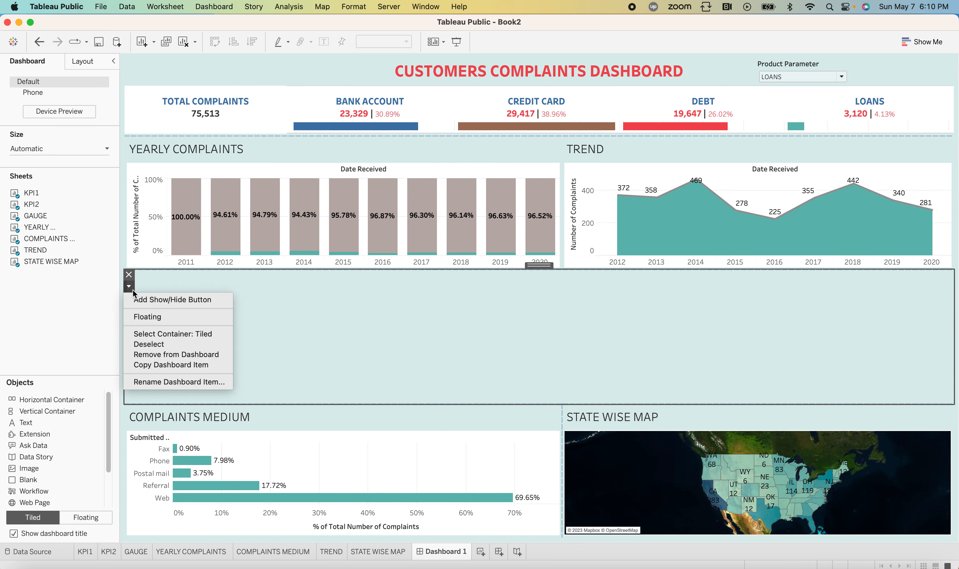
{"action": "left_click", "coordinate": [159, 319]}
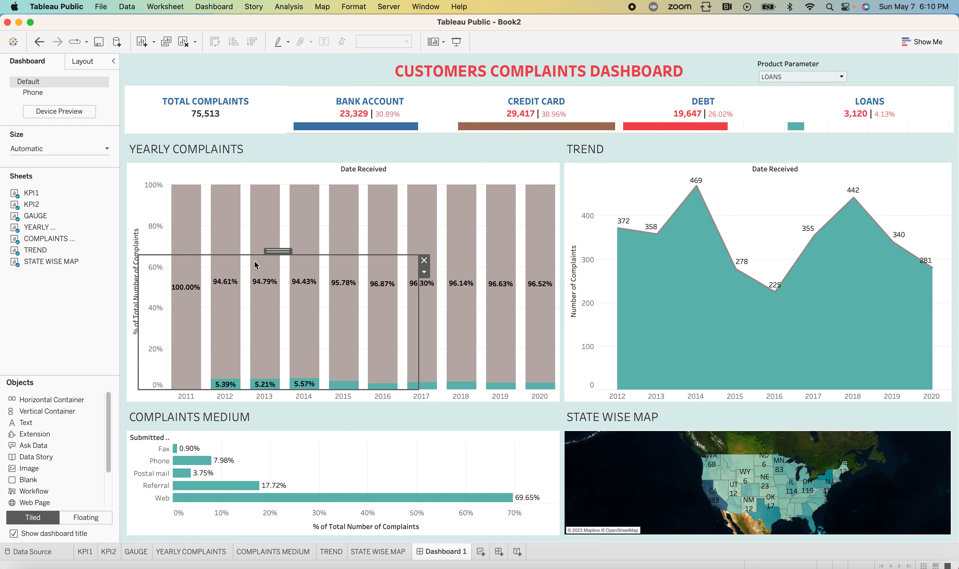
Step: Move the floating blank to just below the KPI row and set its size to 3 wide by 60 high
{"action": "left_click_drag", "start_coordinate": [299, 247], "coordinate": [402, 133]}
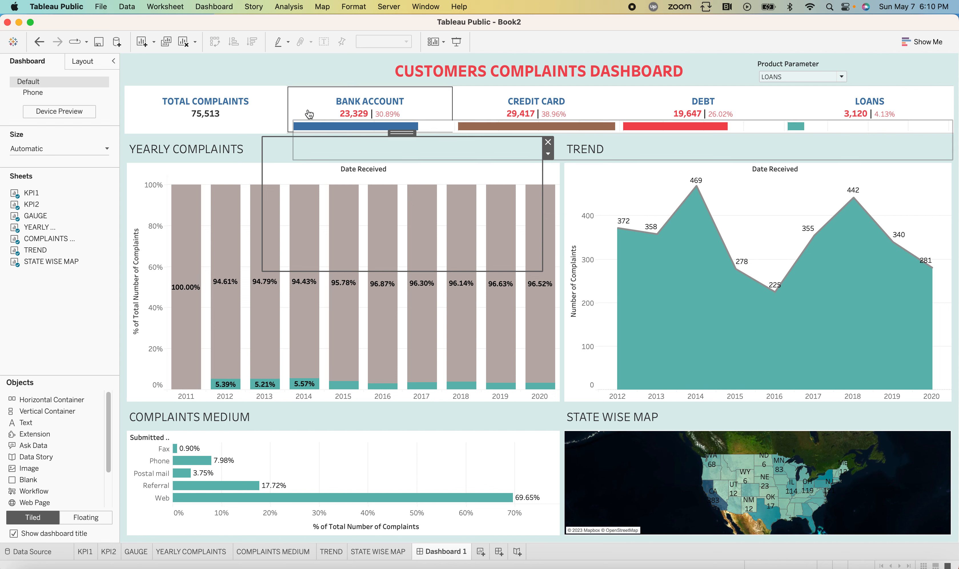
{"action": "mouse_move", "coordinate": [502, 123]}
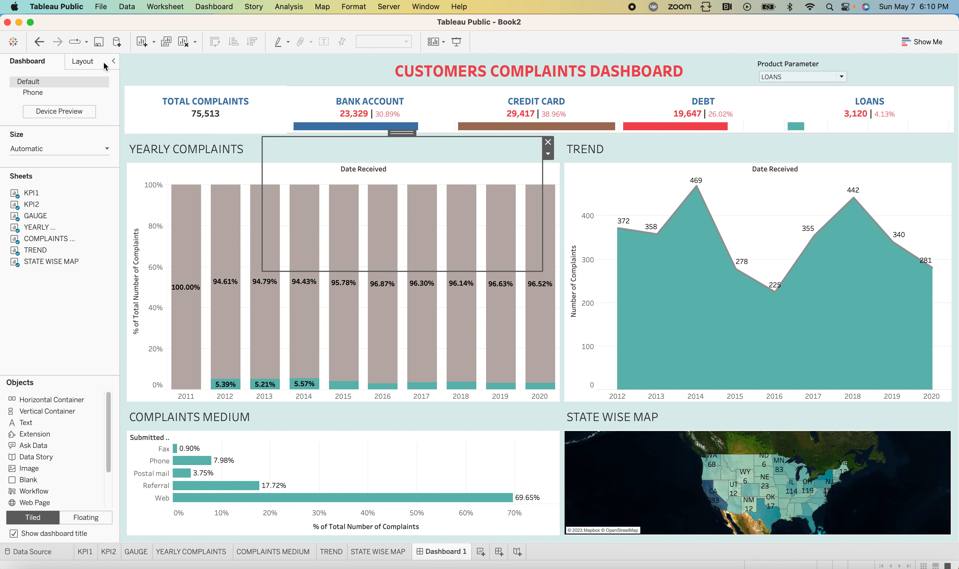
{"action": "left_click", "coordinate": [84, 61]}
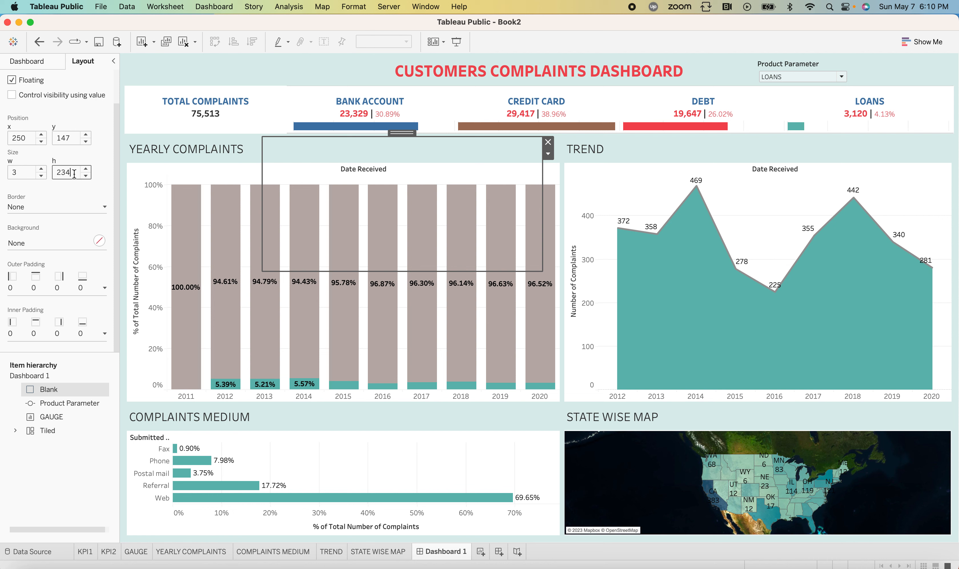
{"action": "left_click", "coordinate": [55, 171]}
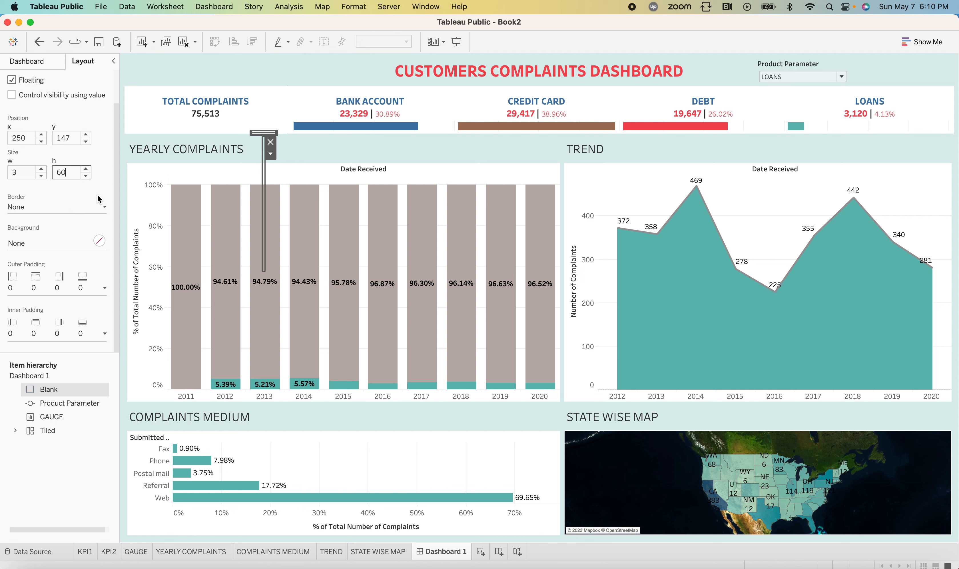
{"action": "left_click", "coordinate": [98, 162]}
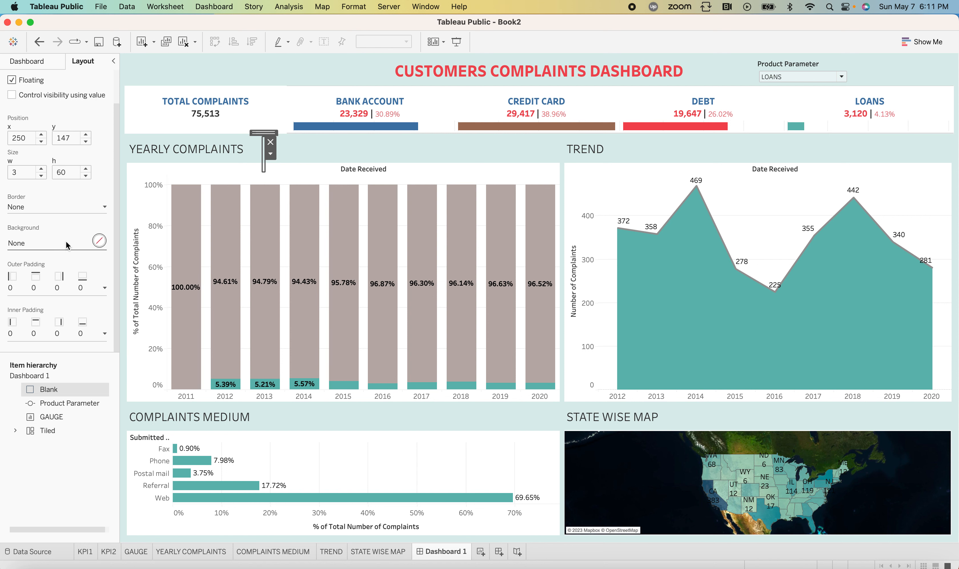
Step: Give the floating blank a light teal background and move it between the TOTAL COMPLAINTS and BANK ACCOUNT KPIs
{"action": "left_click", "coordinate": [98, 241]}
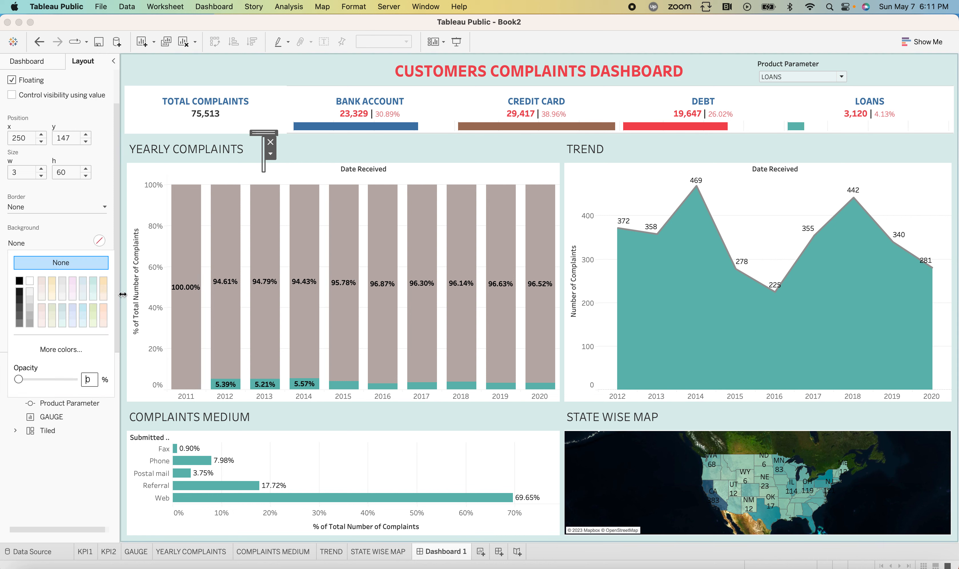
{"action": "left_click", "coordinate": [93, 284]}
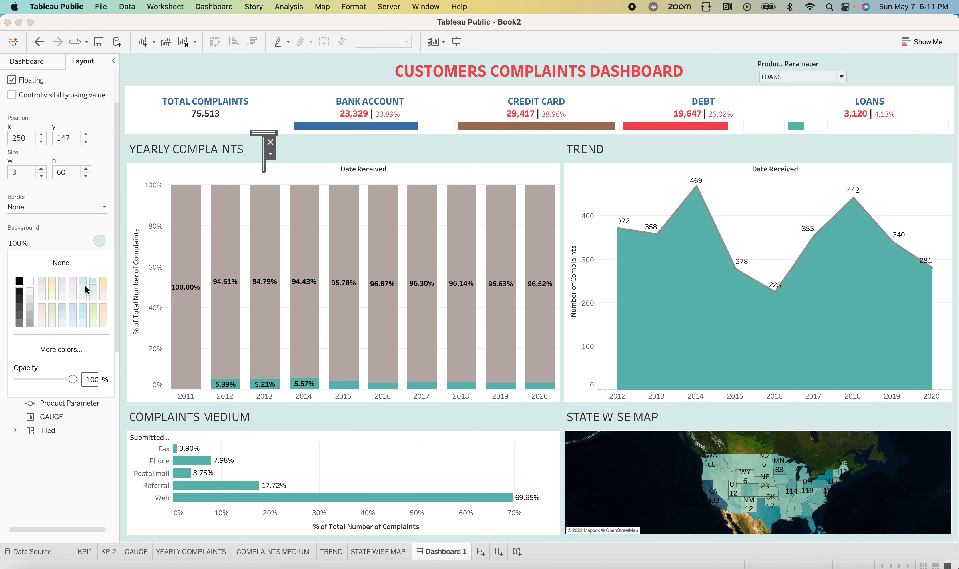
{"action": "left_click", "coordinate": [263, 133]}
{"action": "left_click_drag", "start_coordinate": [269, 103], "coordinate": [283, 92]}
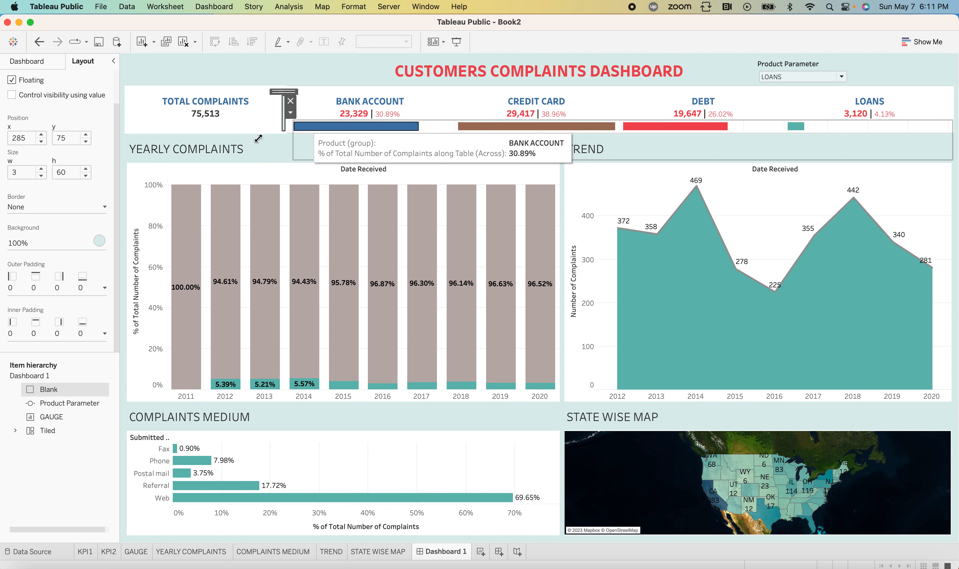
{"action": "left_click", "coordinate": [275, 65]}
{"action": "left_click_drag", "start_coordinate": [288, 108], "coordinate": [915, 155]}
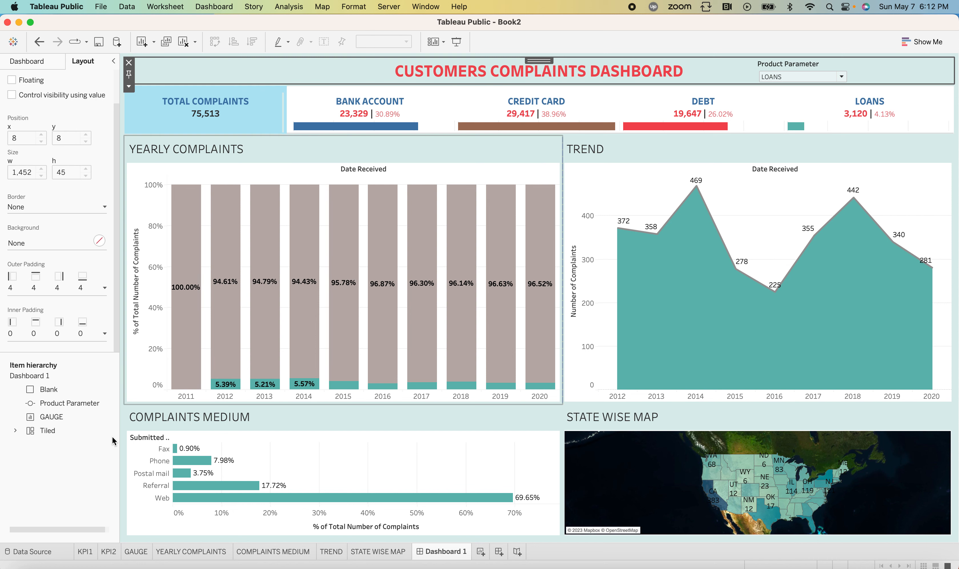
{"action": "left_click", "coordinate": [275, 112]}
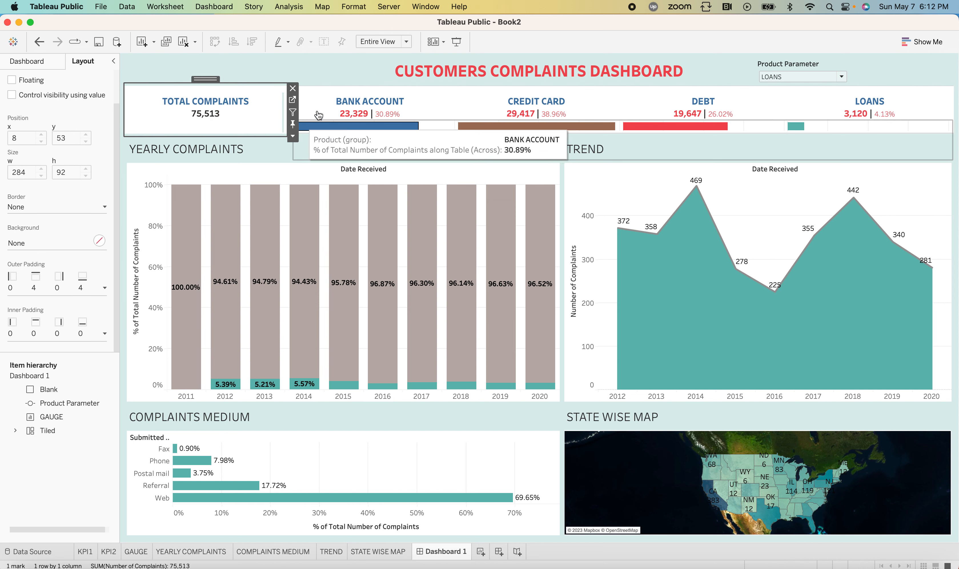
{"action": "left_click", "coordinate": [379, 127]}
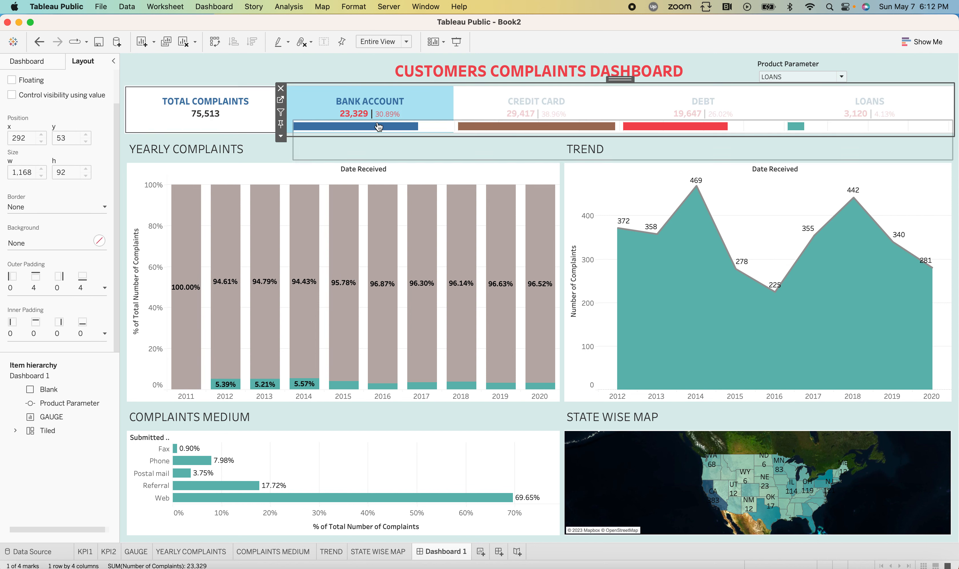
{"action": "left_click", "coordinate": [70, 473]}
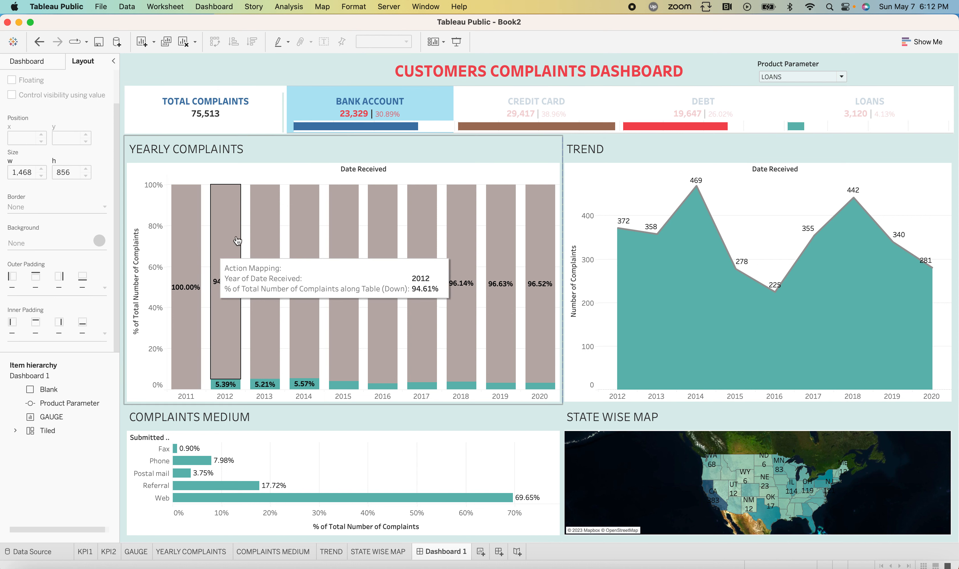
Step: Set the separator blank's height to 80 and place it at x 284, y 59, beside the TOTAL COMPLAINTS KPI
{"action": "left_click", "coordinate": [283, 119]}
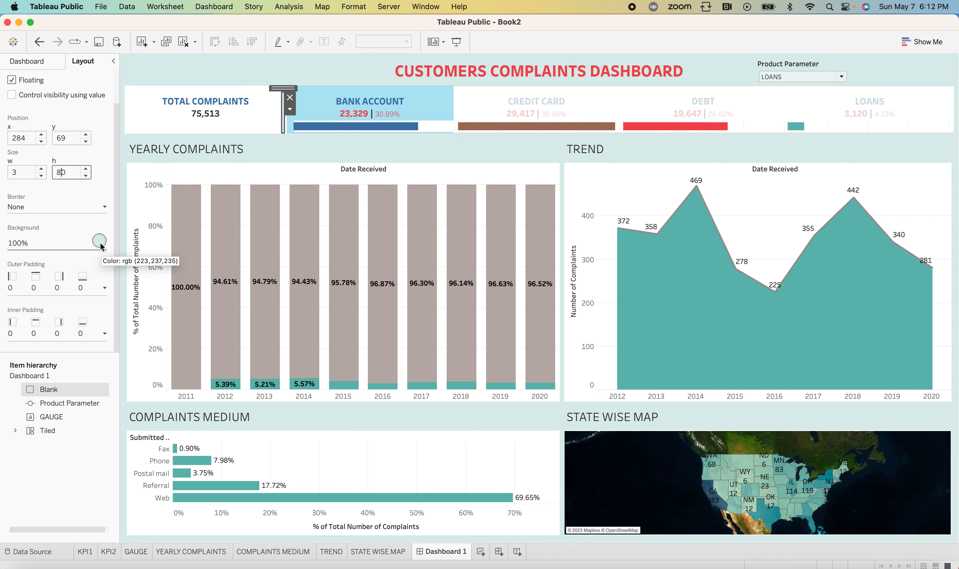
{"action": "left_click", "coordinate": [247, 116]}
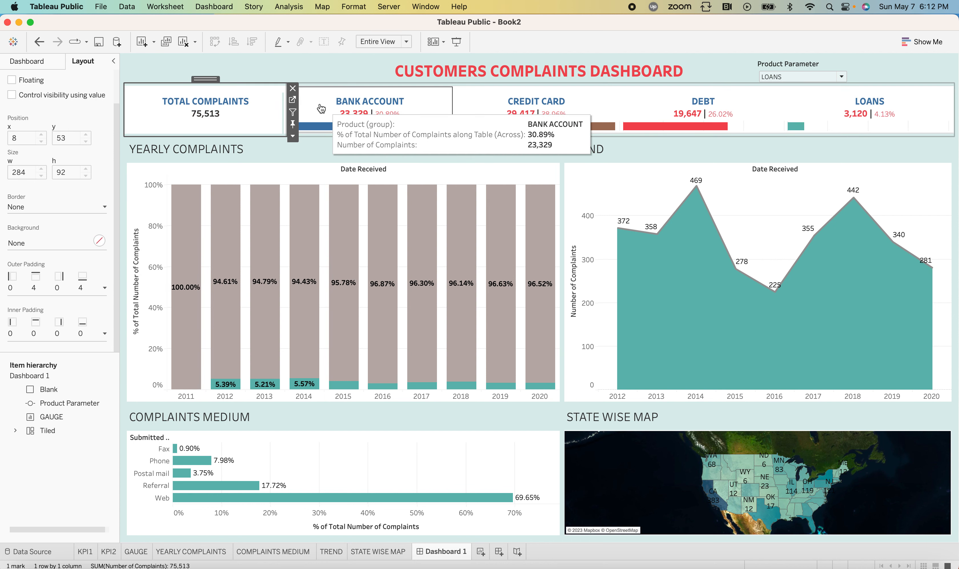
{"action": "left_click", "coordinate": [62, 478]}
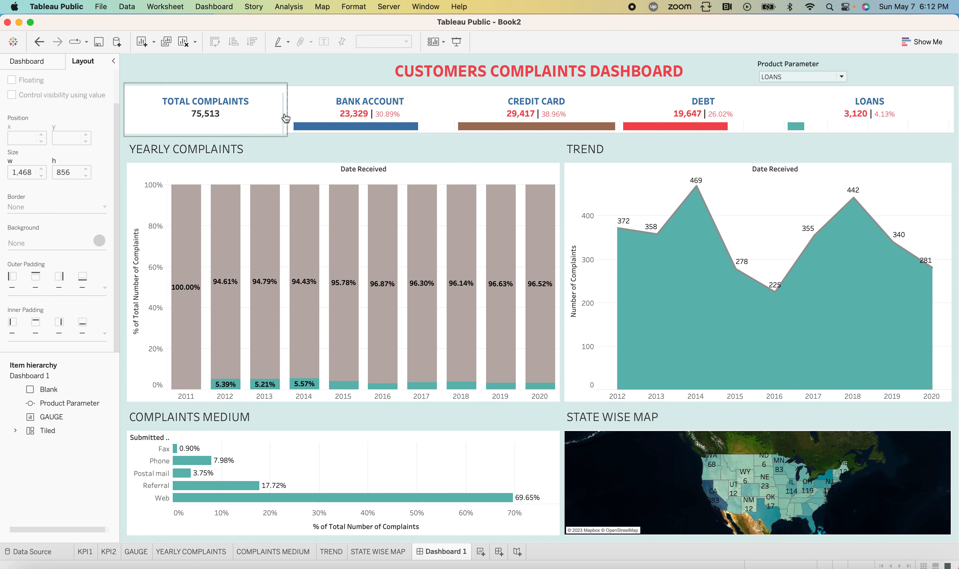
{"action": "left_click", "coordinate": [283, 118]}
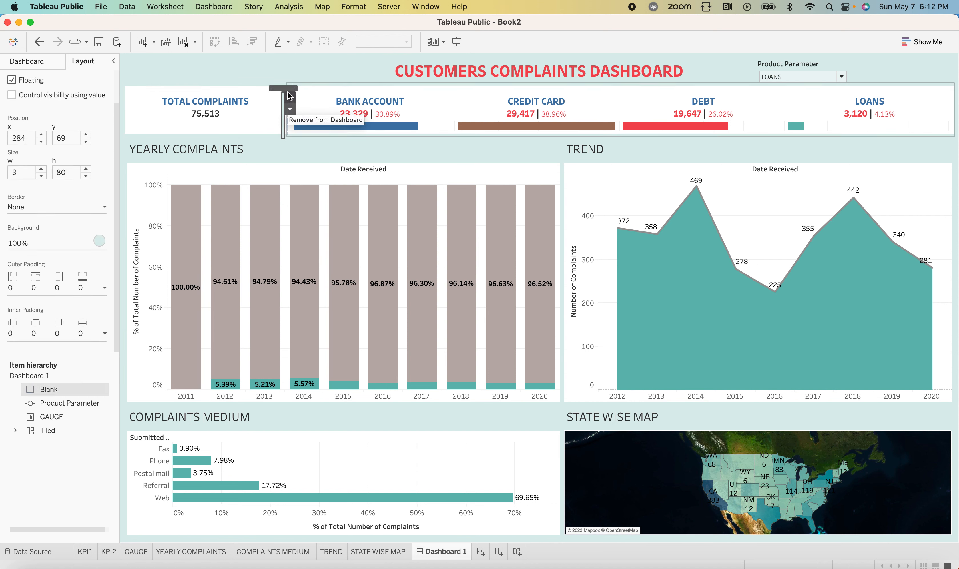
{"action": "left_click_drag", "start_coordinate": [285, 89], "coordinate": [285, 82]}
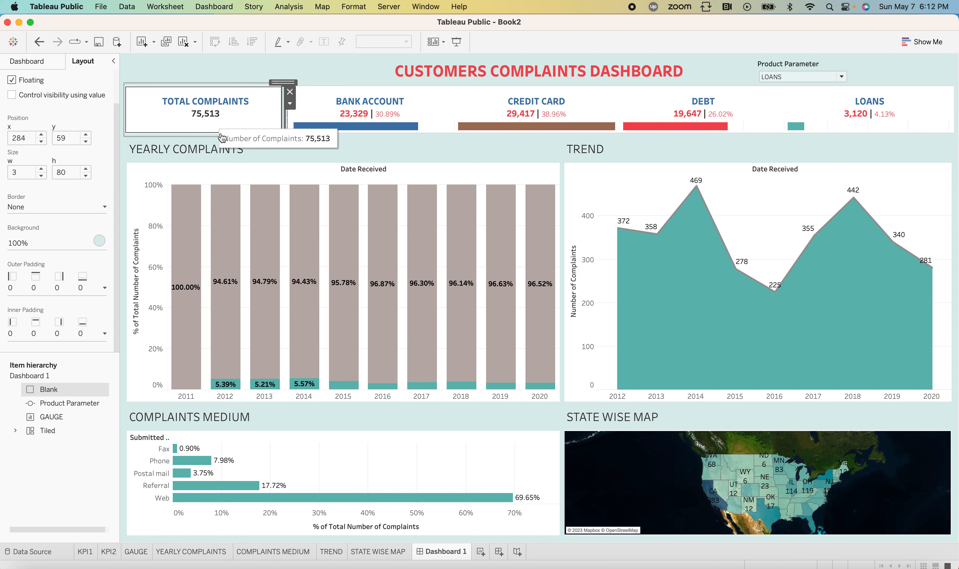
Step: Change the separator blank's background to dark gray and deselect it
{"action": "left_click", "coordinate": [100, 241]}
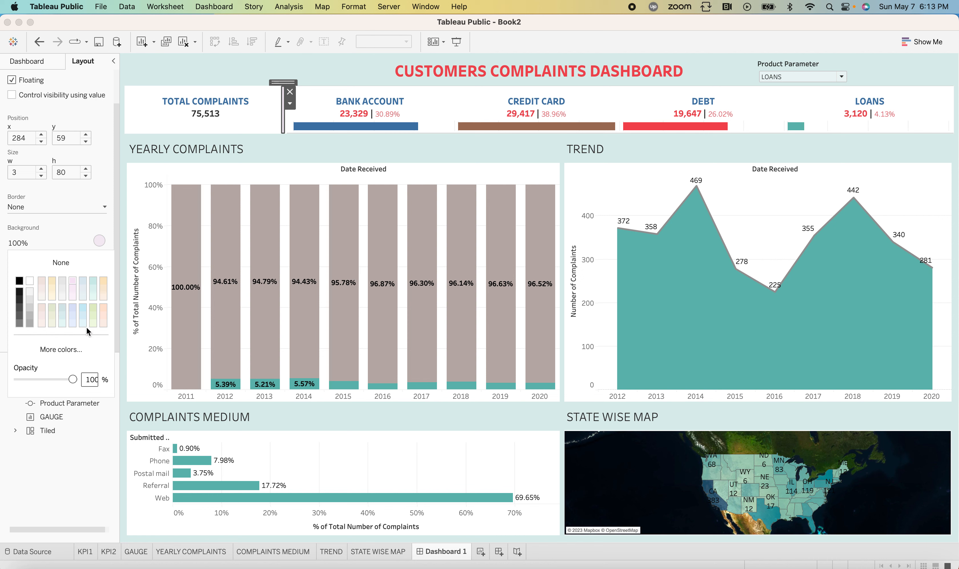
{"action": "left_click", "coordinate": [21, 321]}
{"action": "left_click", "coordinate": [110, 147]}
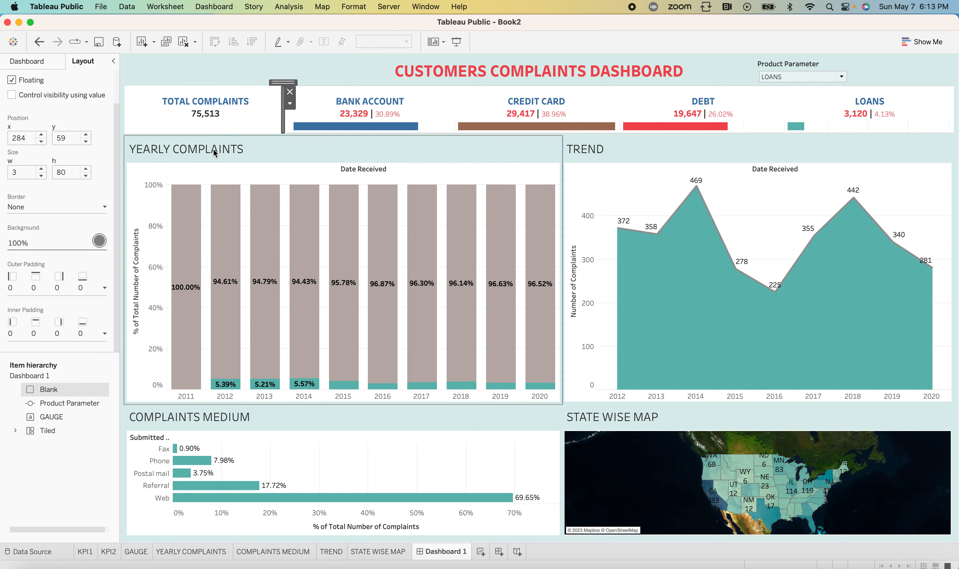
{"action": "left_click", "coordinate": [73, 465]}
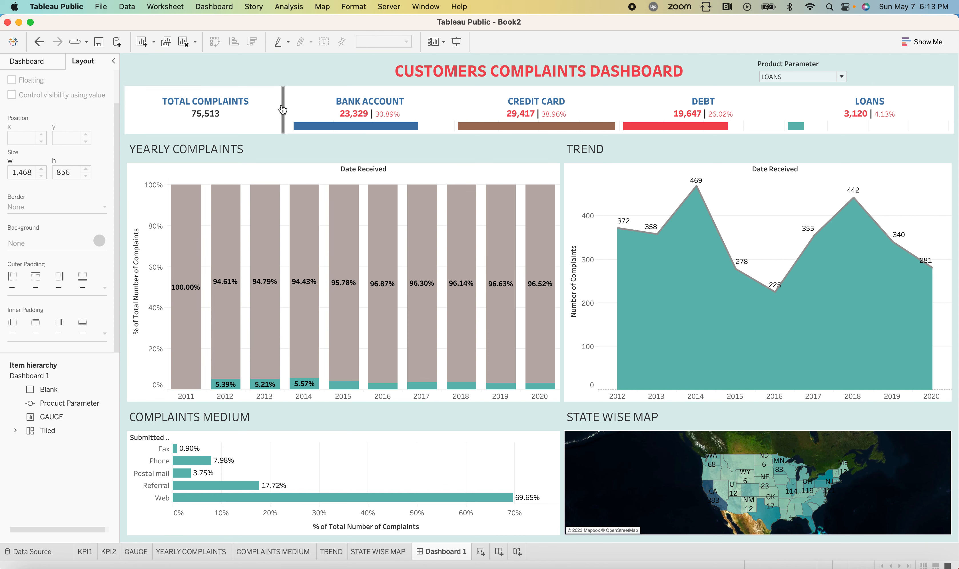
{"action": "left_click", "coordinate": [282, 115]}
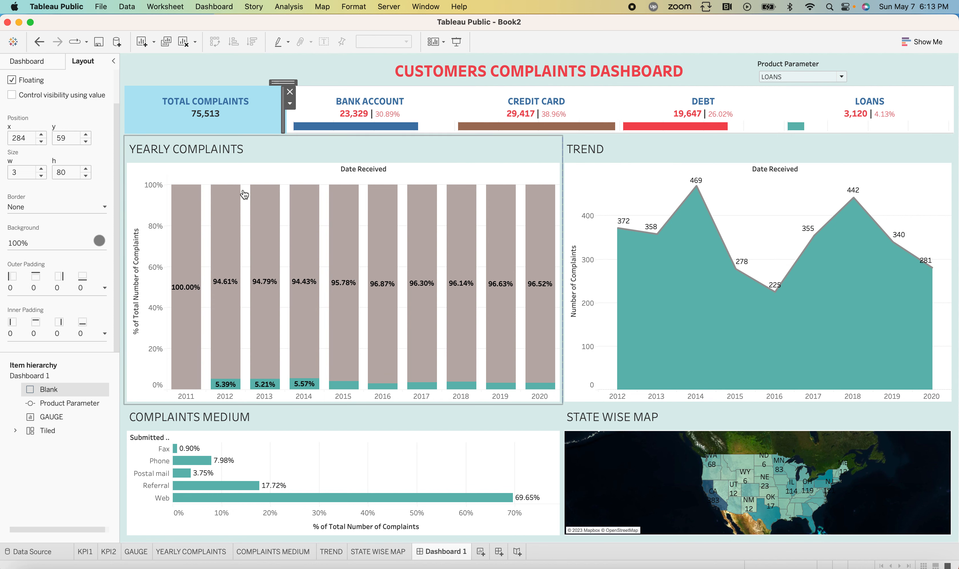
{"action": "left_click", "coordinate": [135, 344]}
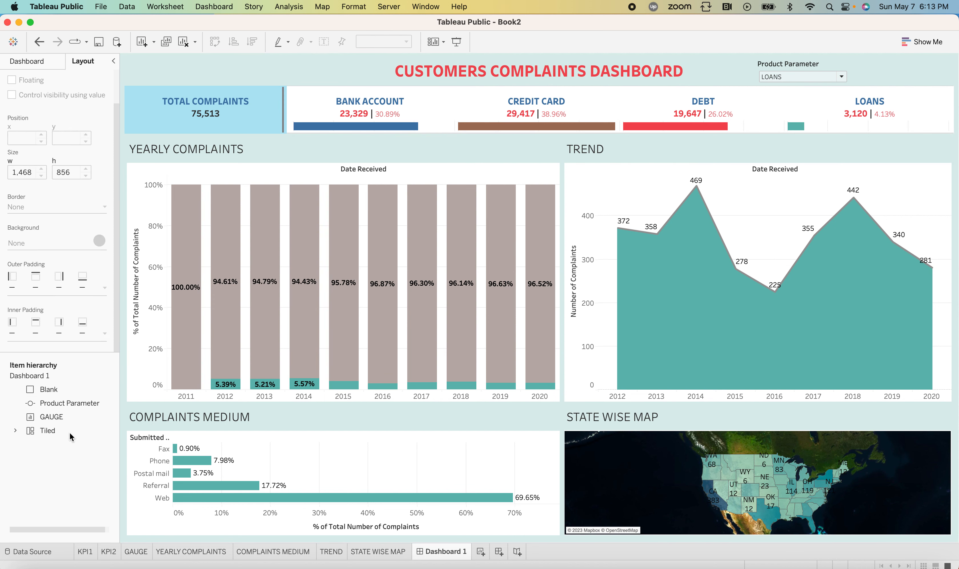
{"action": "left_click", "coordinate": [49, 391]}
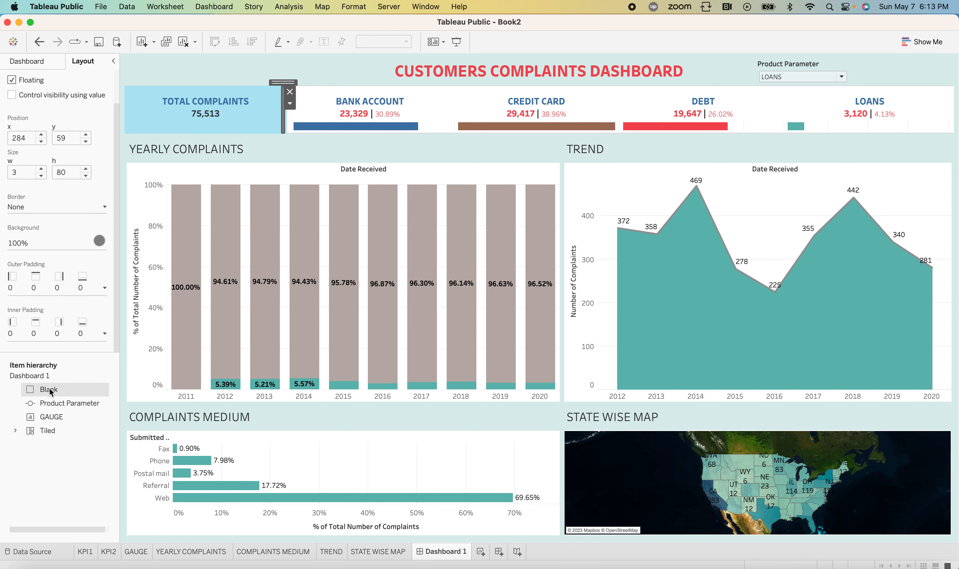
{"action": "left_click_drag", "start_coordinate": [51, 393], "coordinate": [229, 72]}
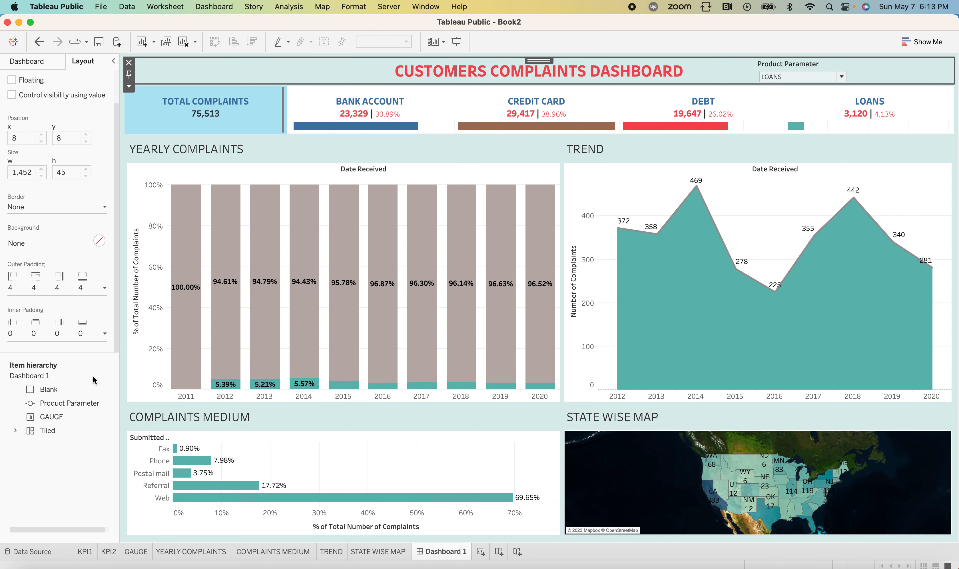
Step: Add another Blank object between the YEARLY COMPLAINTS and TREND charts, make it floating, and show its layout settings
{"action": "left_click", "coordinate": [19, 61]}
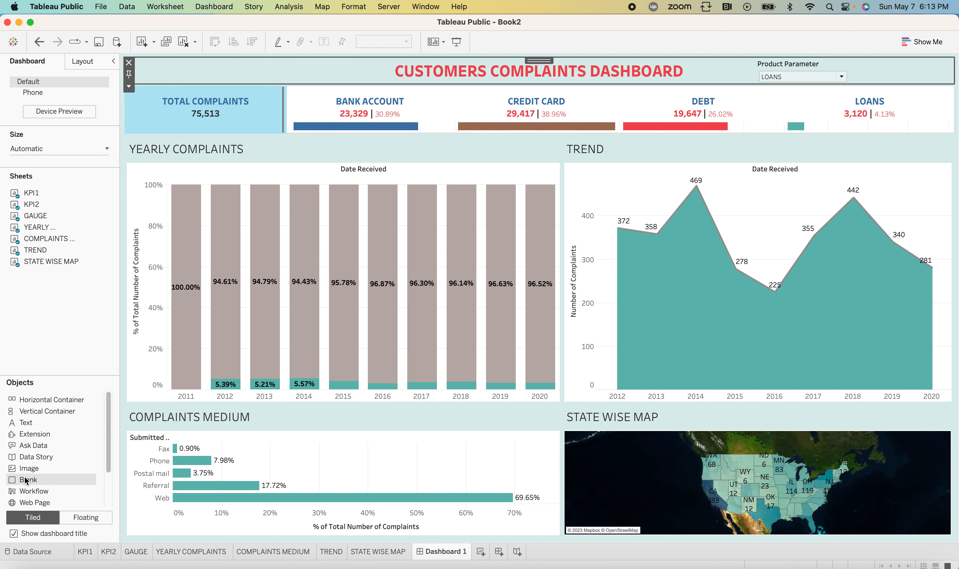
{"action": "left_click_drag", "start_coordinate": [26, 481], "coordinate": [346, 174]}
{"action": "left_click_drag", "start_coordinate": [385, 204], "coordinate": [420, 213]}
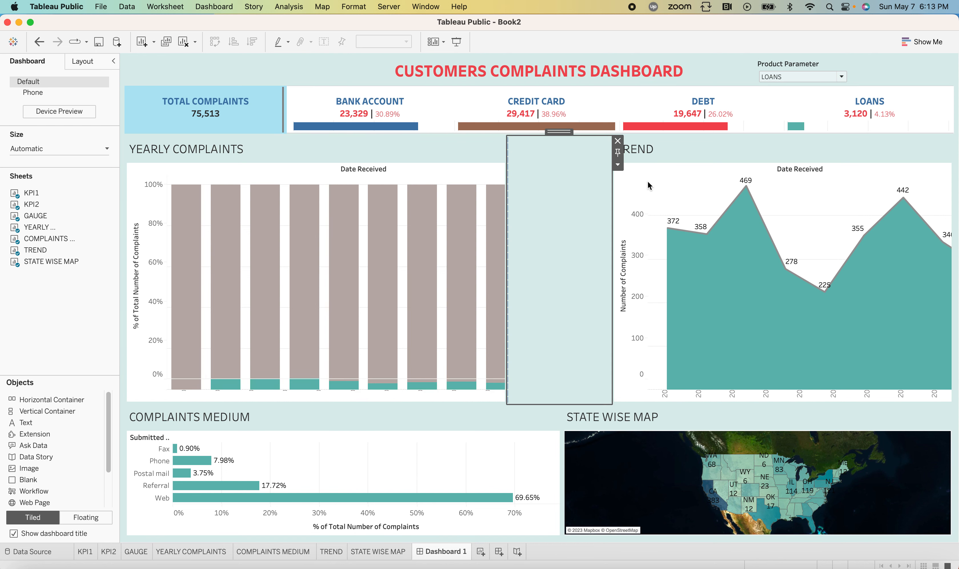
{"action": "left_click", "coordinate": [618, 164]}
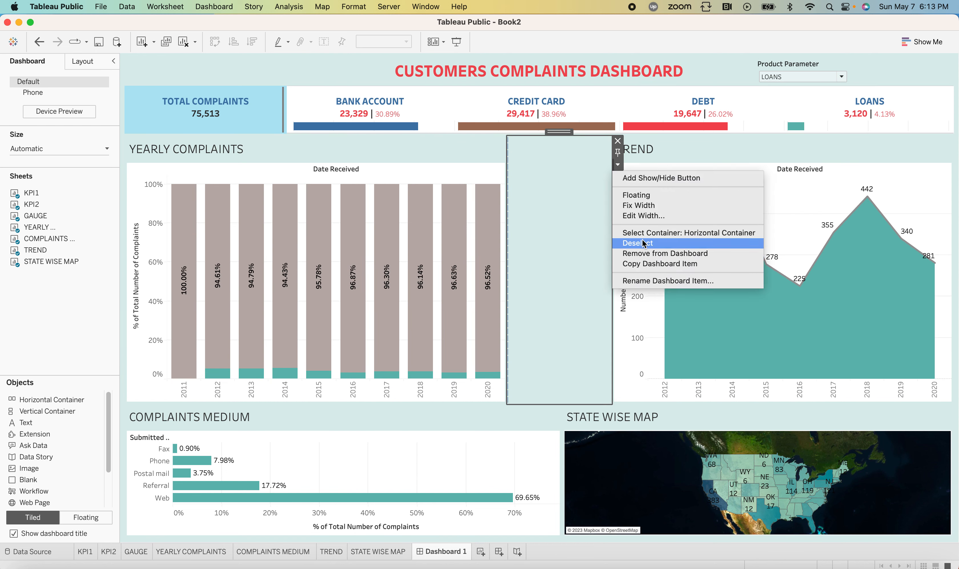
{"action": "left_click", "coordinate": [637, 195]}
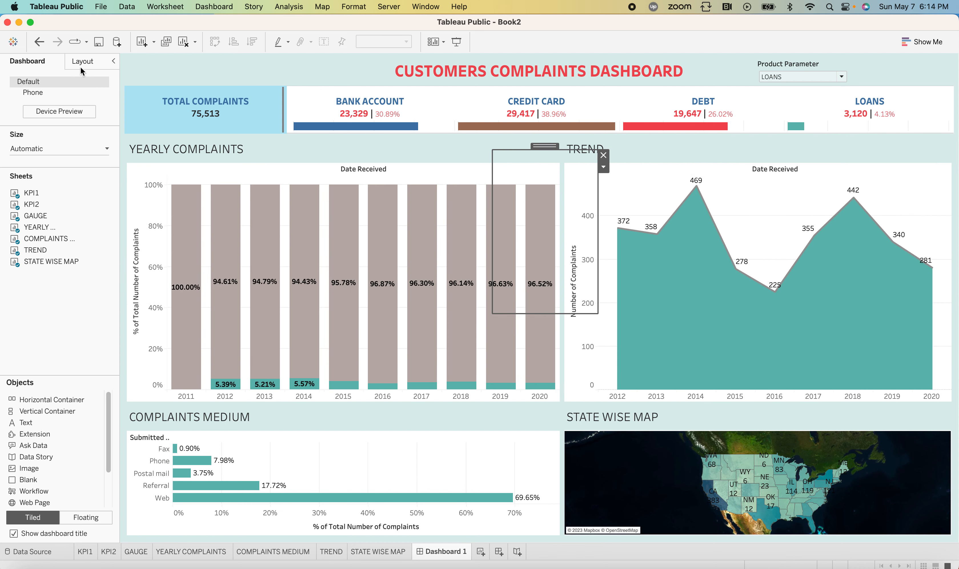
{"action": "left_click", "coordinate": [81, 62]}
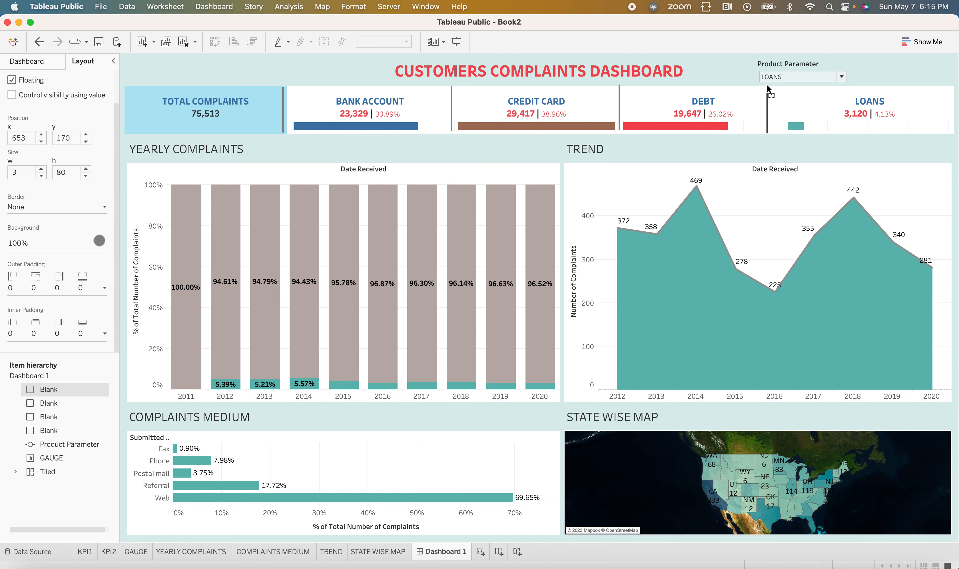
Step: Place the last separator blank at x 1,130, y 59 between the DEBT and LOANS KPIs and clear the TOTAL COMPLAINTS highlight
{"action": "left_click_drag", "start_coordinate": [766, 84], "coordinate": [766, 84]}
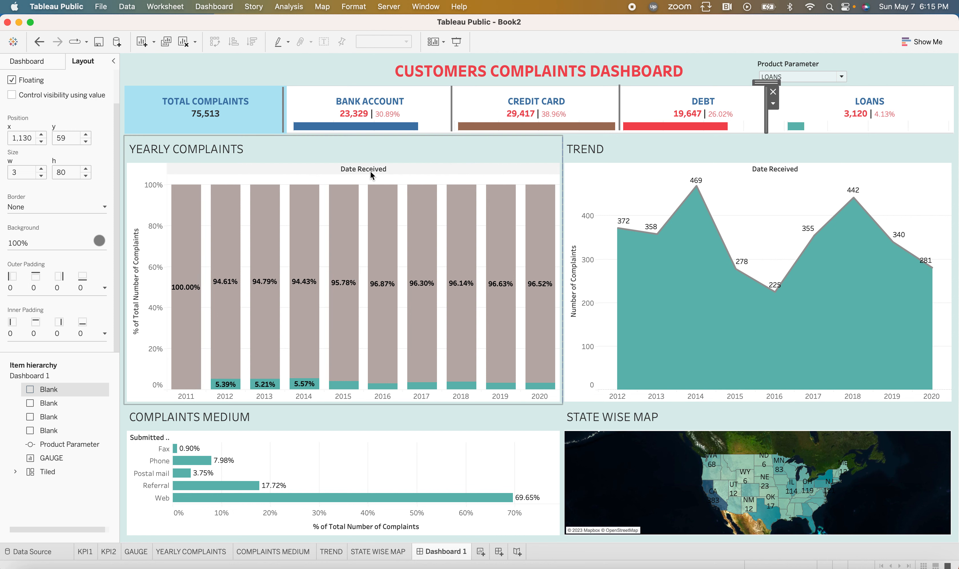
{"action": "left_click", "coordinate": [900, 72]}
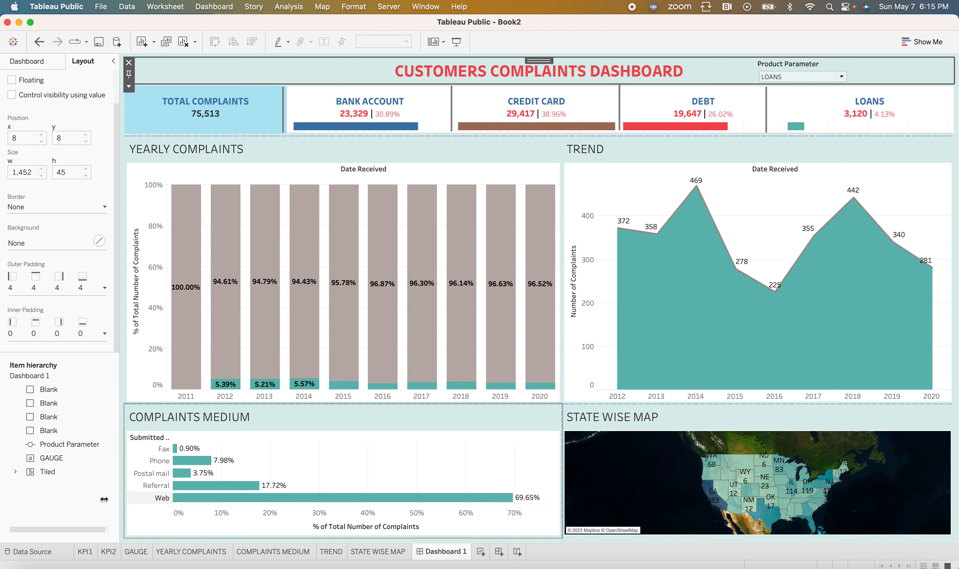
{"action": "left_click", "coordinate": [245, 116]}
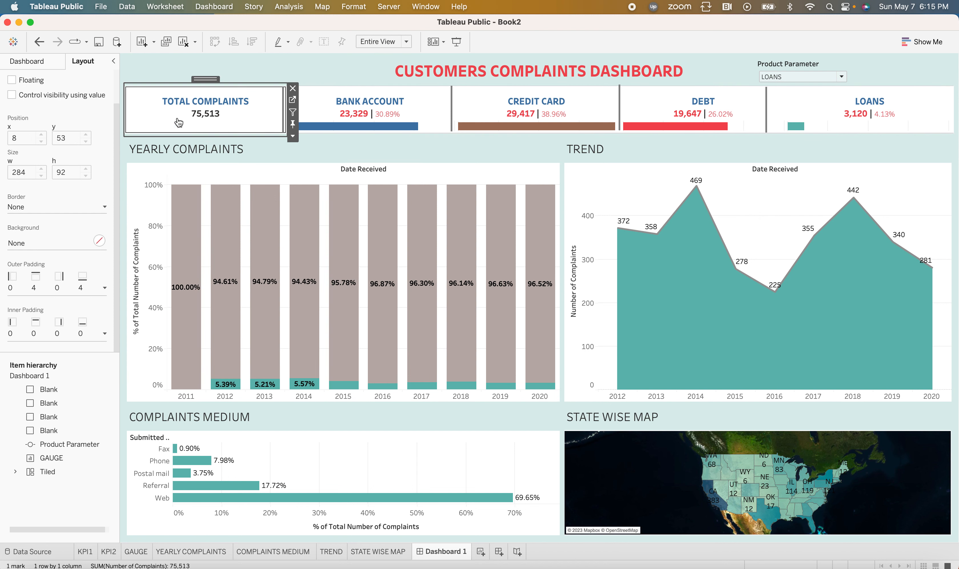
Step: Open the text label of the TOTAL COMPLAINTS figure on the KPI2 sheet for editing
{"action": "left_click", "coordinate": [57, 60]}
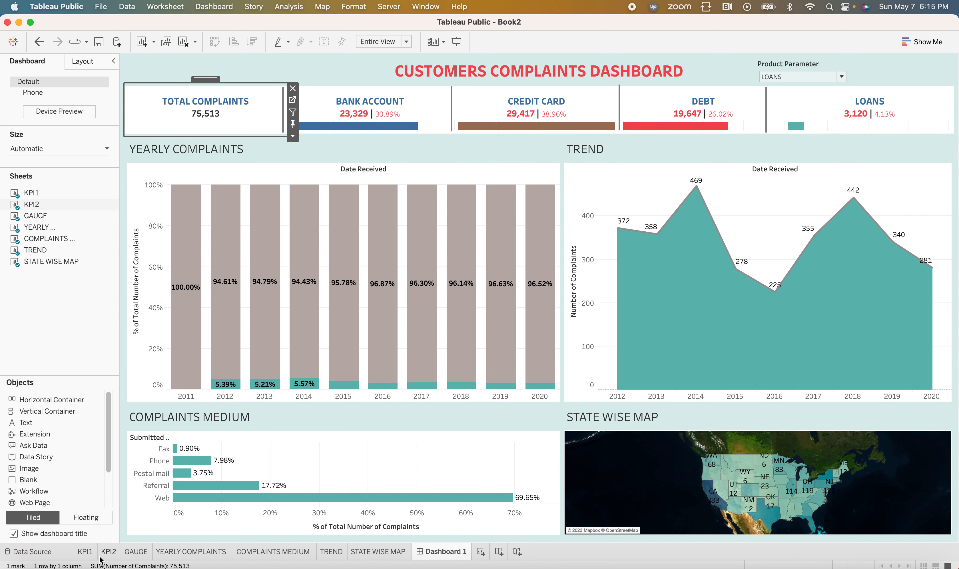
{"action": "left_click", "coordinate": [108, 552]}
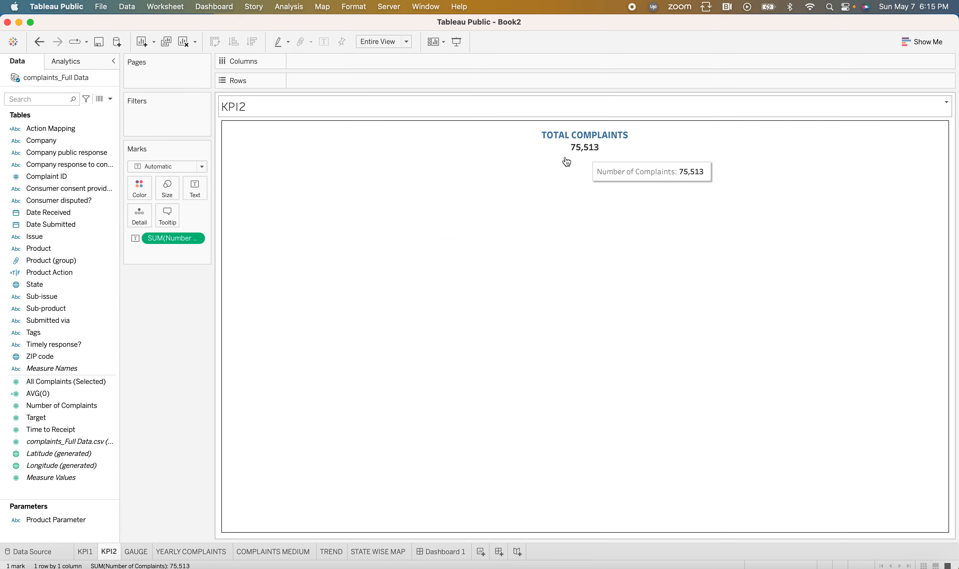
{"action": "left_click", "coordinate": [194, 195]}
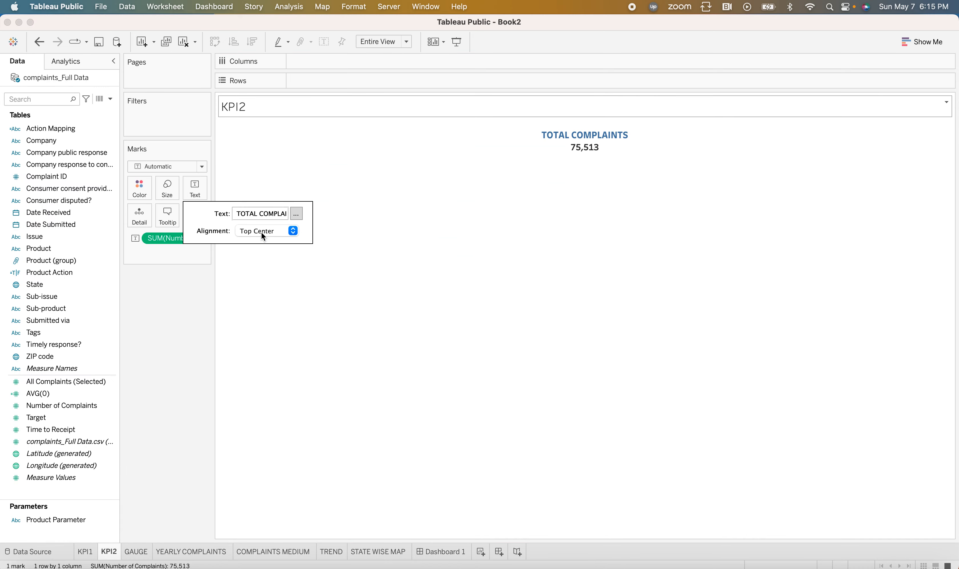
{"action": "left_click", "coordinate": [296, 213]}
Step: Try to recolor the <SUM(Number of Complaints)> line of the label red
{"action": "left_click", "coordinate": [543, 265]}
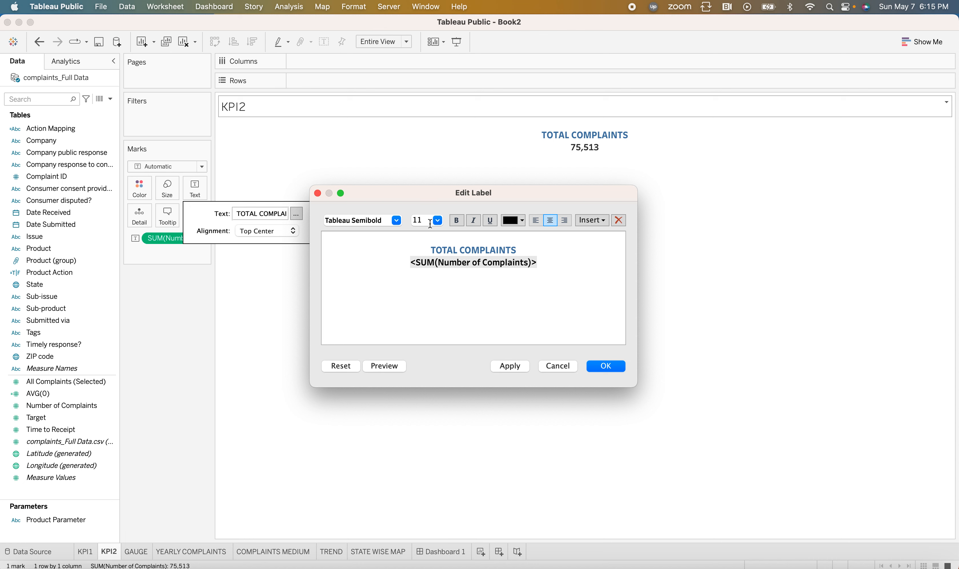
{"action": "left_click", "coordinate": [489, 225]}
{"action": "left_click", "coordinate": [522, 221]}
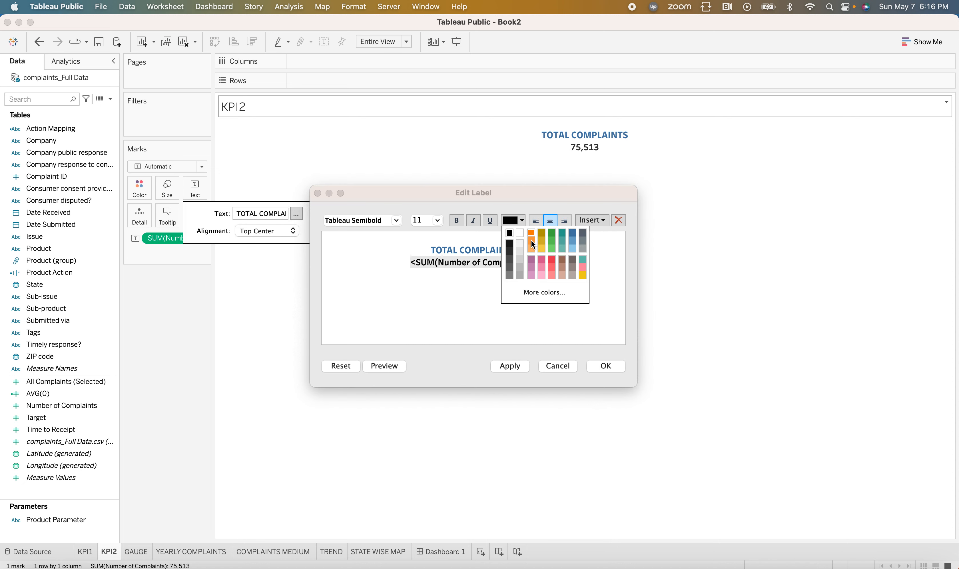
{"action": "left_click", "coordinate": [553, 262]}
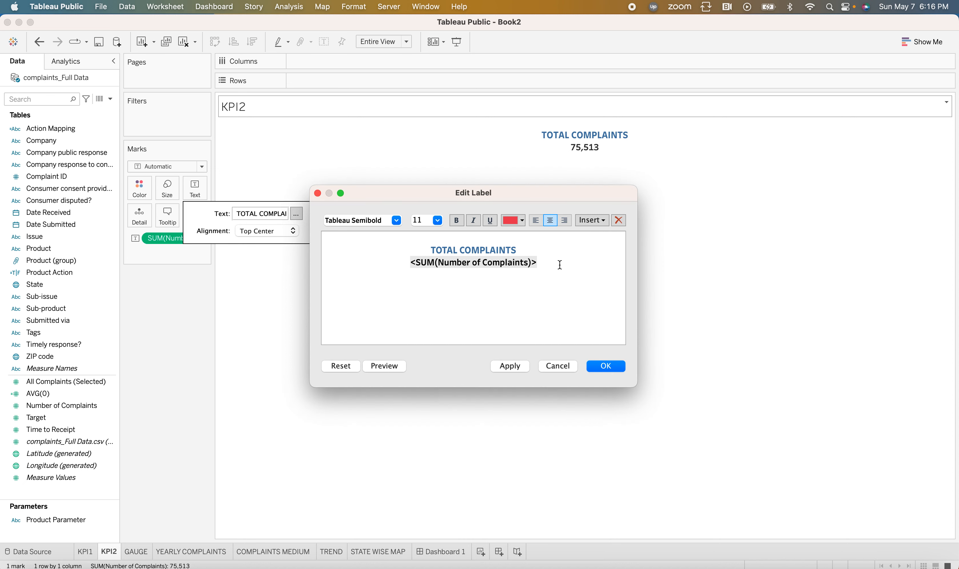
Step: Color the whole <SUM(Number of Complaints)> line red in the KPI2 label, apply it, and return to Dashboard 1
{"action": "left_click_drag", "start_coordinate": [557, 265], "coordinate": [409, 266]}
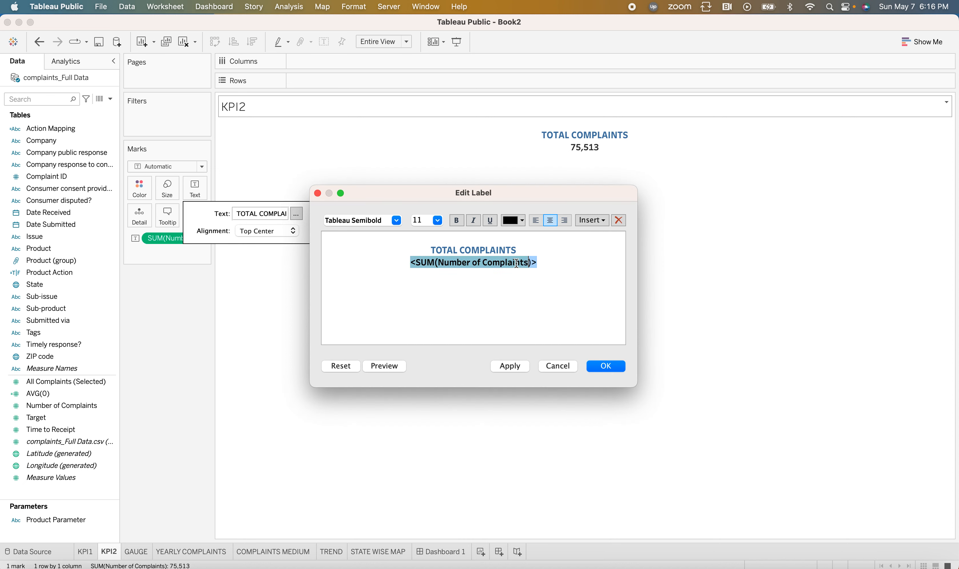
{"action": "left_click", "coordinate": [523, 221]}
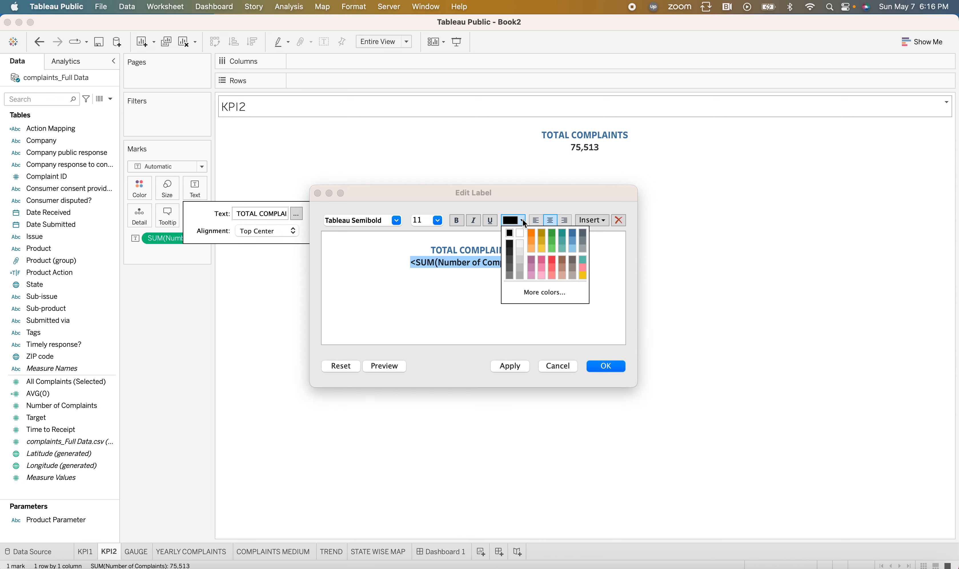
{"action": "left_click", "coordinate": [552, 262]}
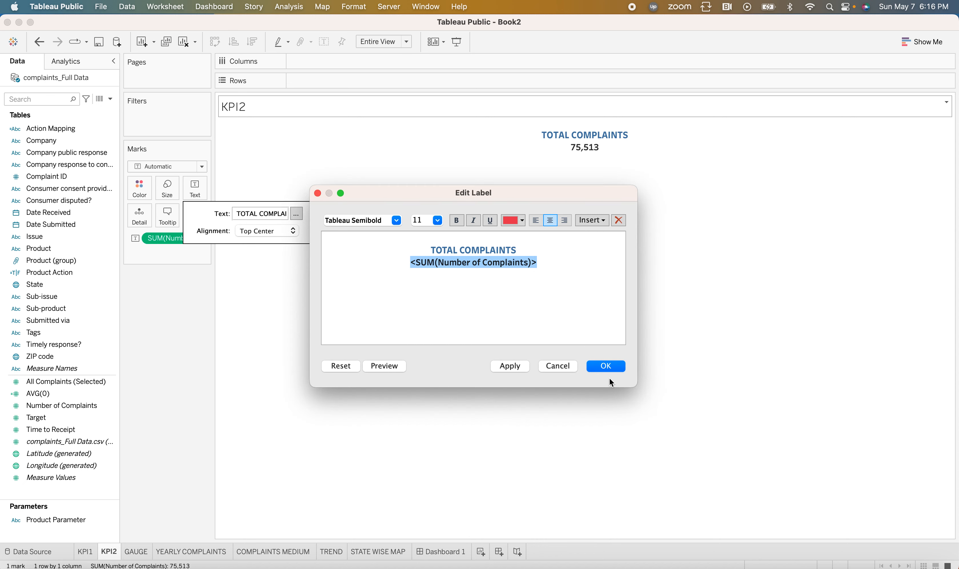
{"action": "left_click", "coordinate": [508, 367]}
{"action": "left_click", "coordinate": [606, 366]}
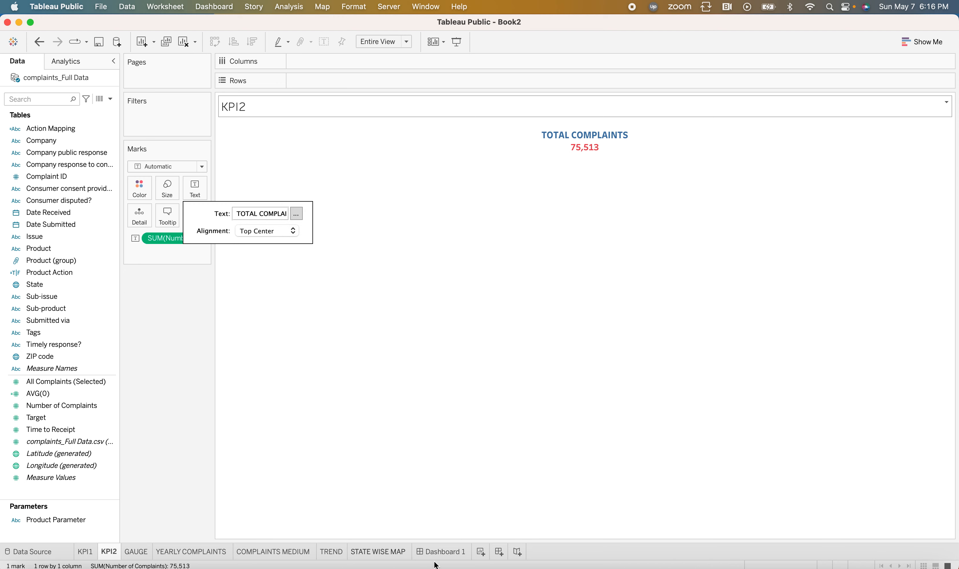
{"action": "left_click", "coordinate": [445, 554]}
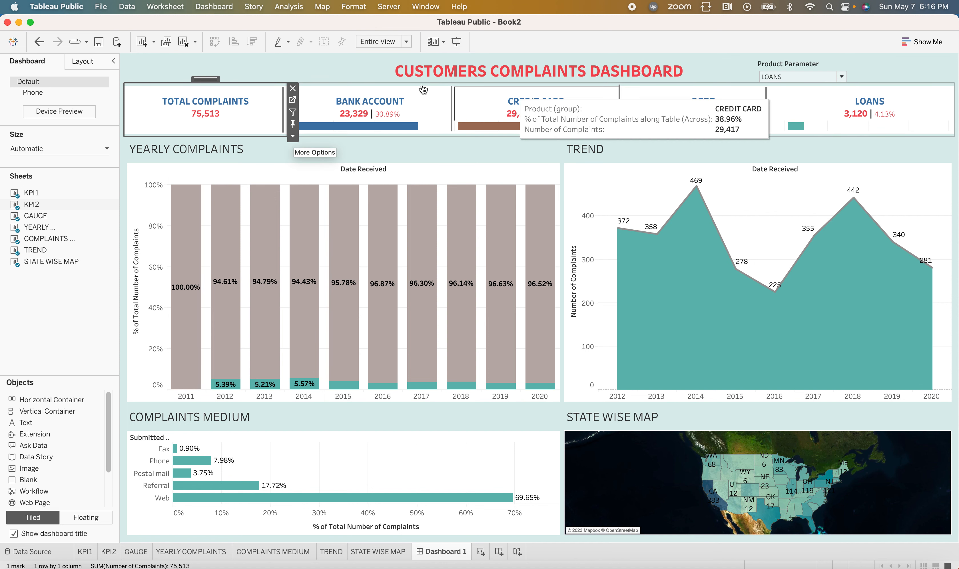
Step: Try to reduce the YEARLY COMPLAINTS chart title to font size 12
{"action": "double_click", "coordinate": [225, 152]}
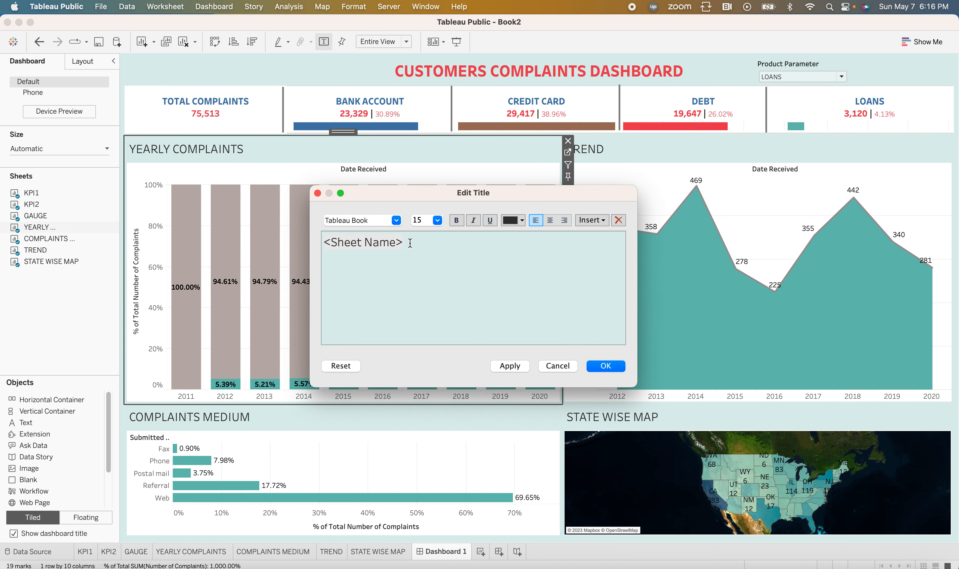
{"action": "left_click", "coordinate": [440, 222]}
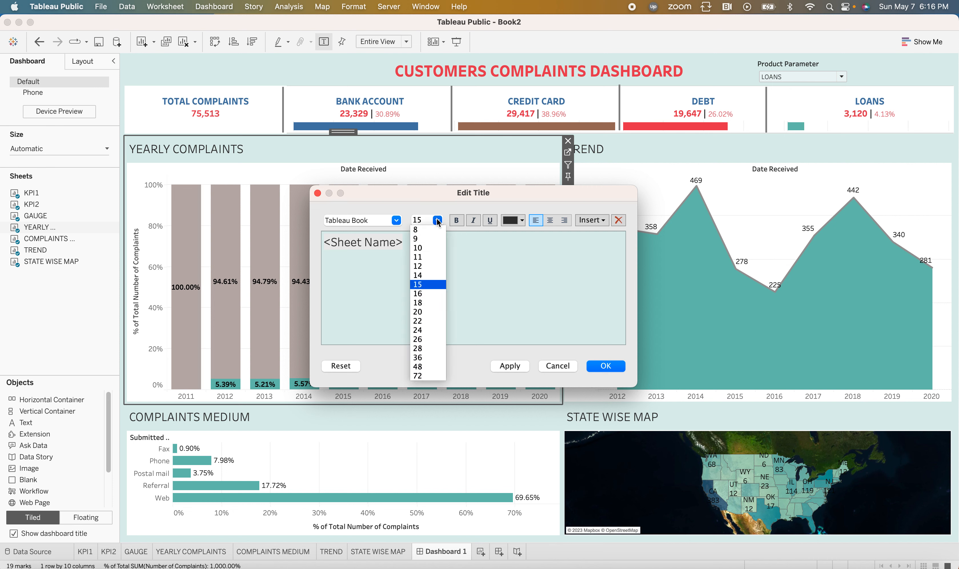
{"action": "left_click", "coordinate": [421, 266]}
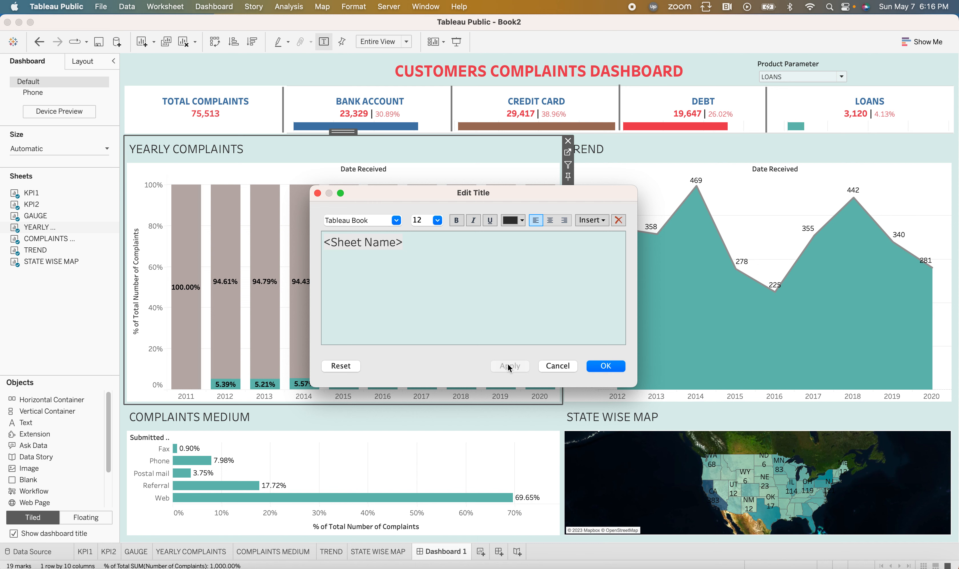
{"action": "left_click", "coordinate": [604, 367]}
Step: Select the full YEARLY COMPLAINTS title text and set its font size to 12
{"action": "double_click", "coordinate": [241, 148]}
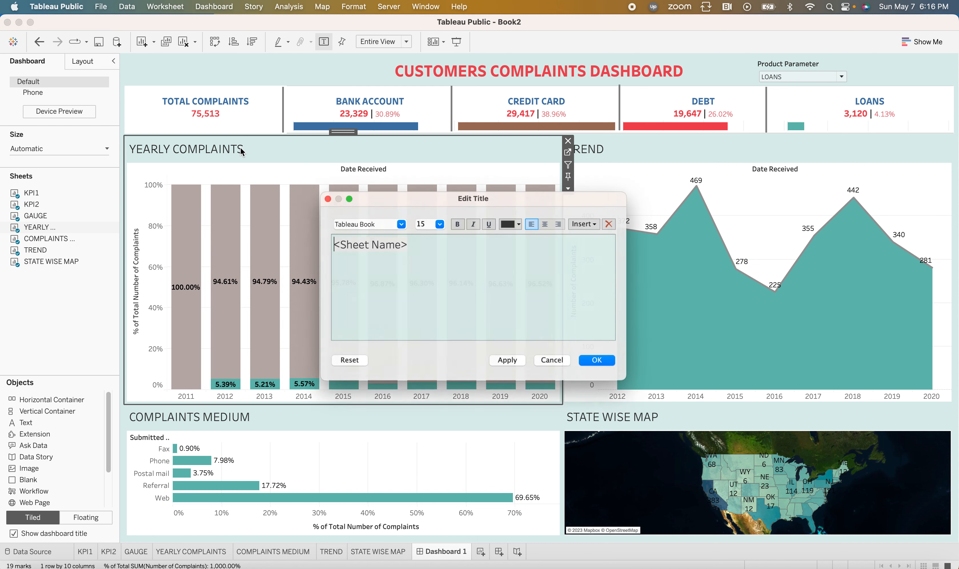
{"action": "left_click_drag", "start_coordinate": [406, 243], "coordinate": [314, 231]}
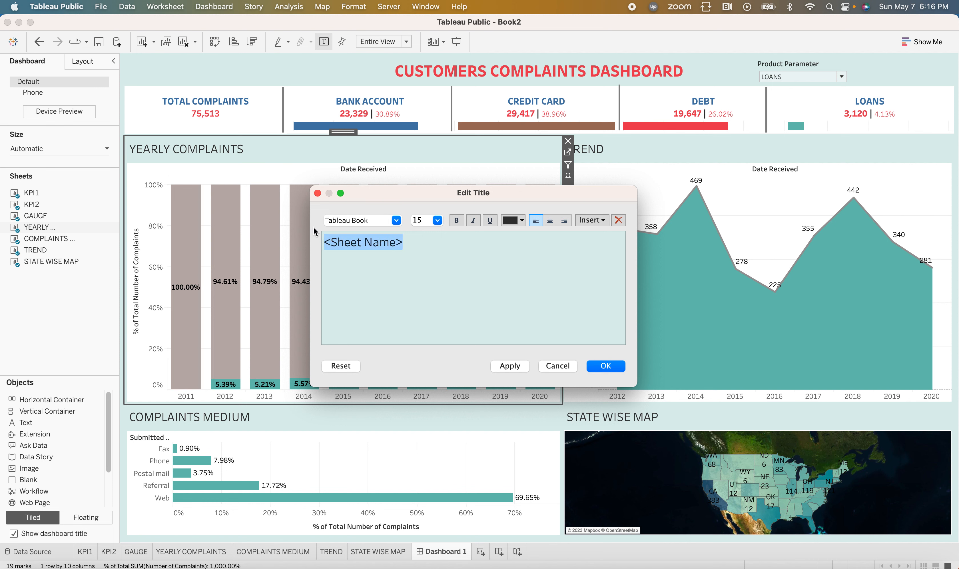
{"action": "left_click", "coordinate": [437, 221]}
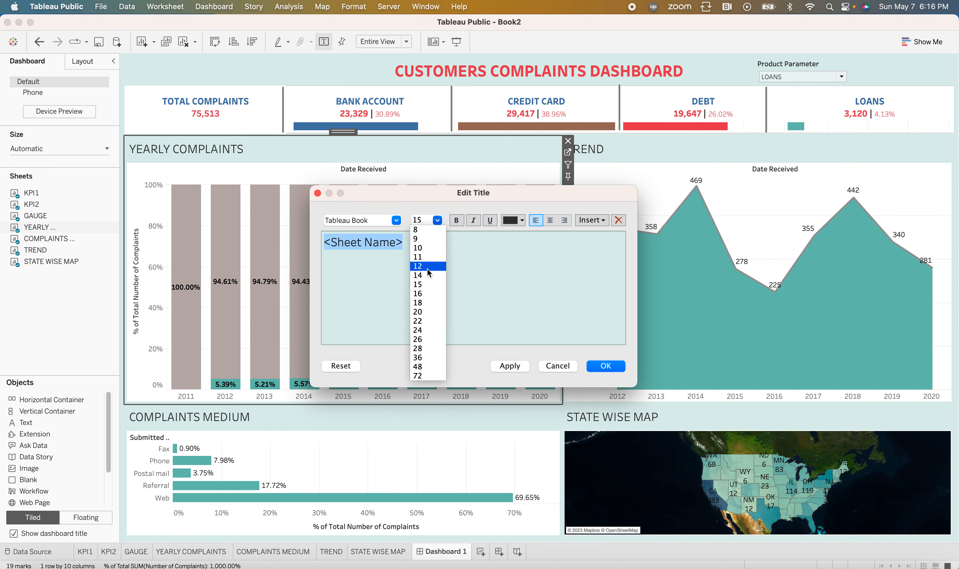
{"action": "left_click", "coordinate": [428, 267]}
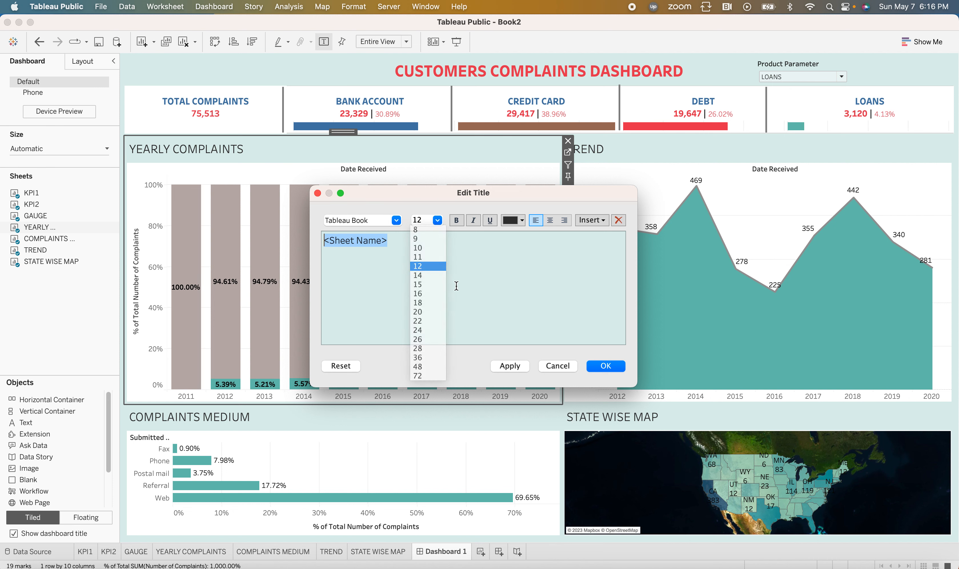
{"action": "left_click", "coordinate": [505, 367]}
{"action": "left_click", "coordinate": [603, 368]}
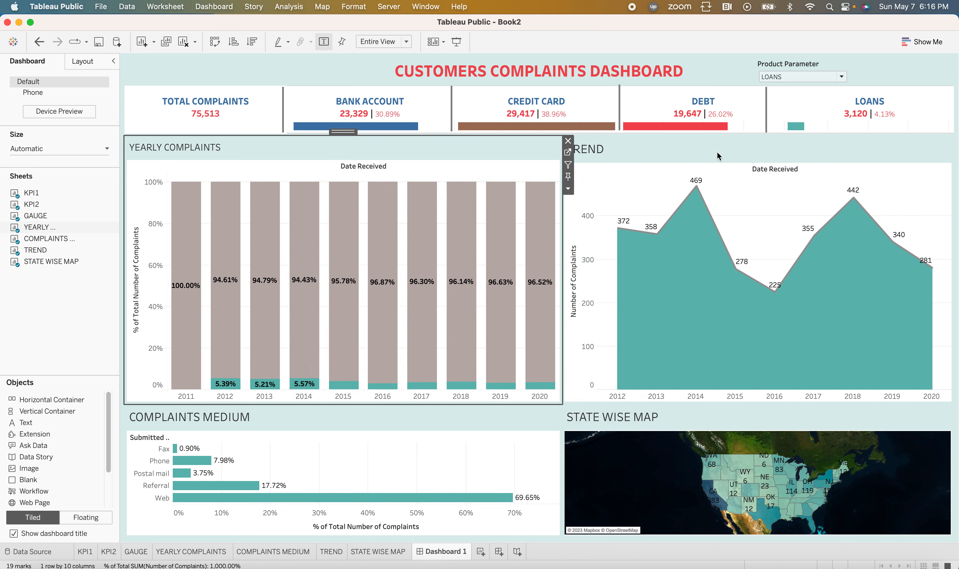
Step: Try to set the COMPLAINTS MEDIUM chart title's font size to 12
{"action": "left_click", "coordinate": [605, 149]}
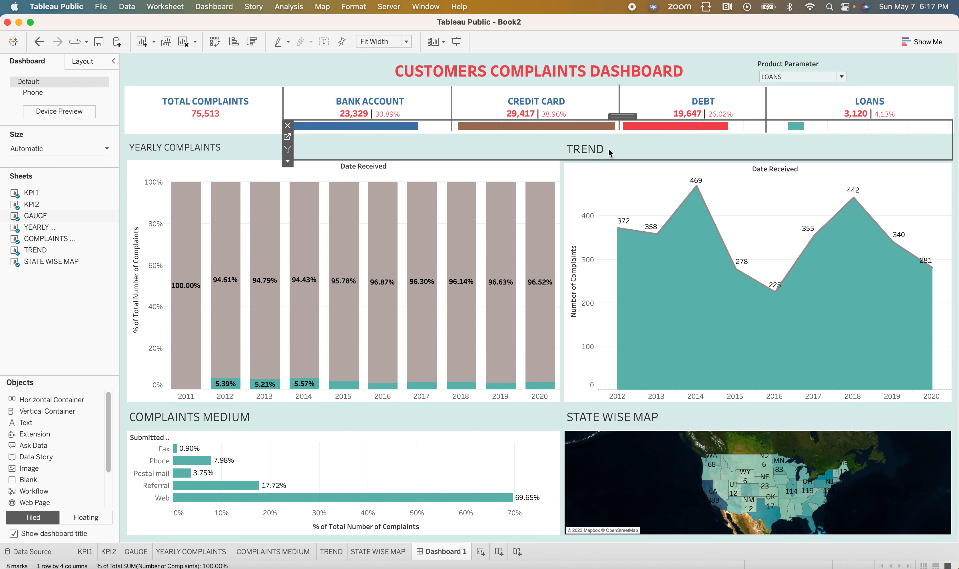
{"action": "double_click", "coordinate": [259, 416]}
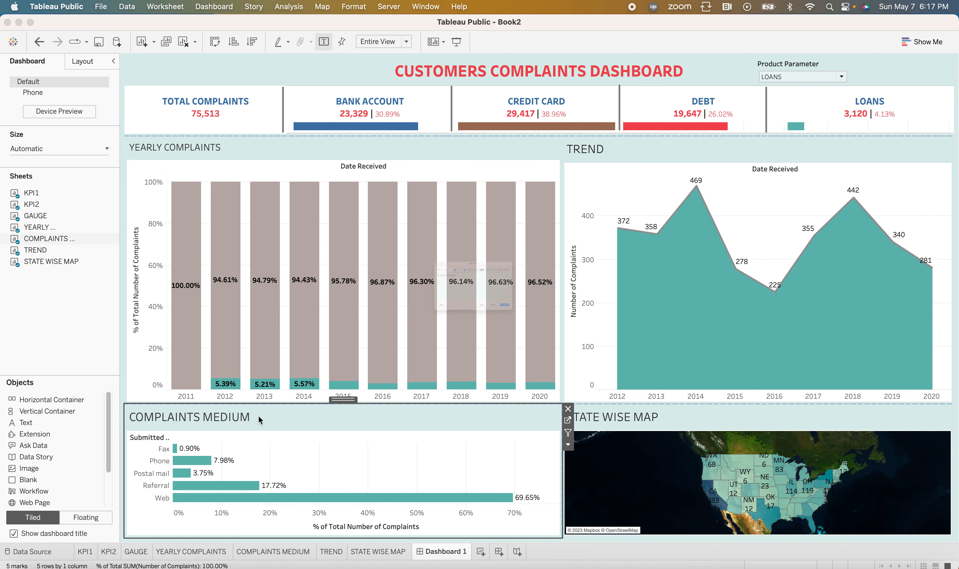
{"action": "left_click_drag", "start_coordinate": [407, 248], "coordinate": [298, 246]}
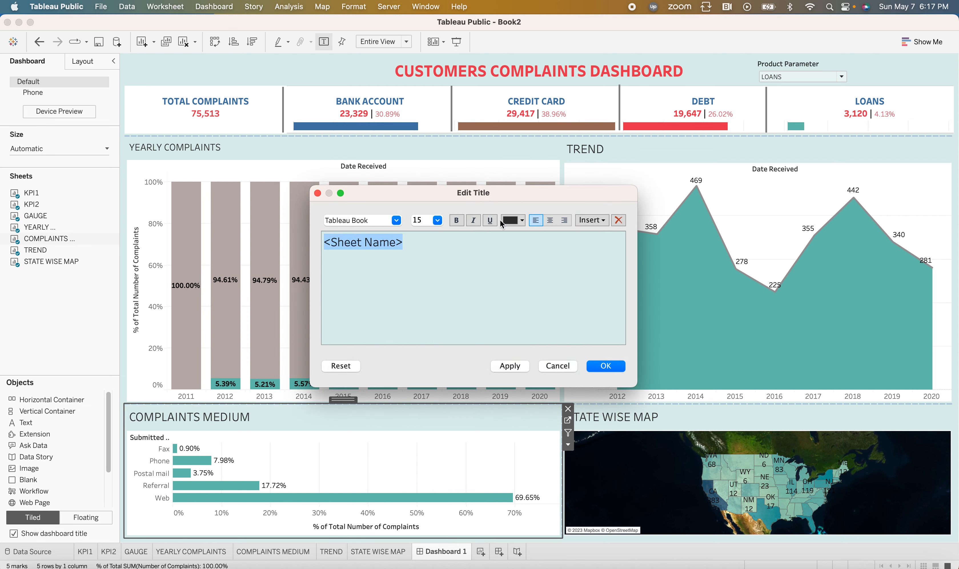
{"action": "left_click", "coordinate": [438, 220]}
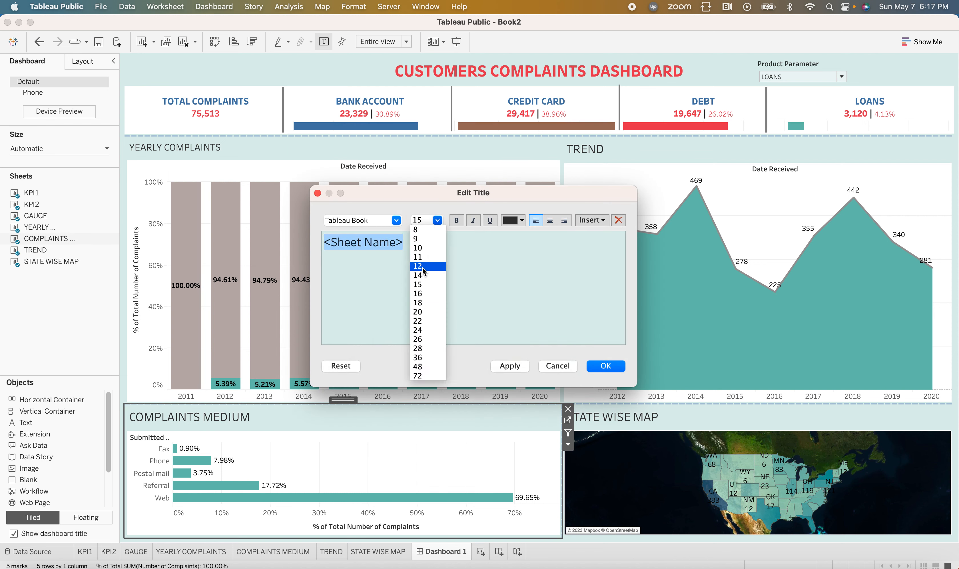
{"action": "left_click", "coordinate": [519, 367]}
{"action": "left_click", "coordinate": [519, 367]}
{"action": "left_click", "coordinate": [607, 366]}
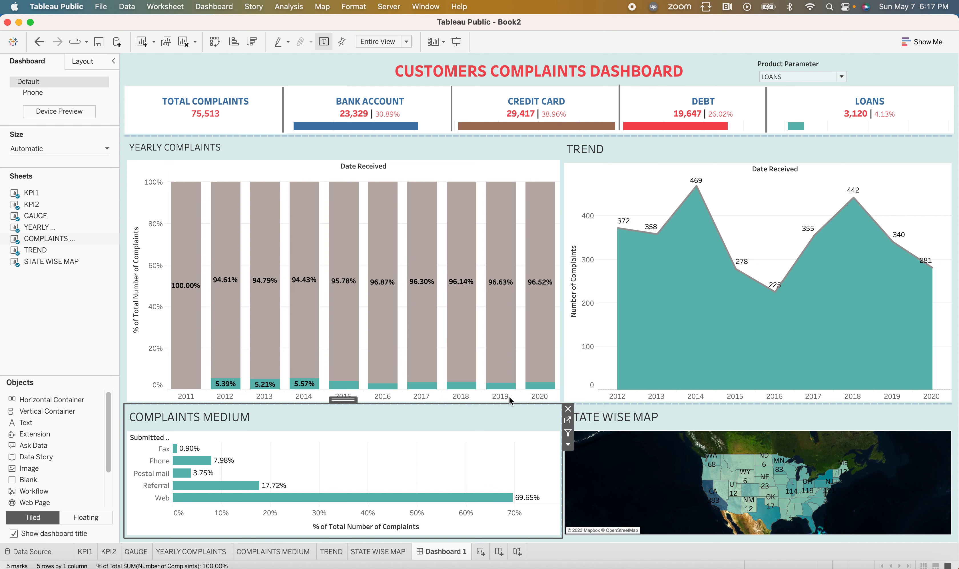
Step: Set the STATE WISE MAP title's font size to 14 and apply it
{"action": "left_click", "coordinate": [620, 416]}
{"action": "double_click", "coordinate": [620, 416]}
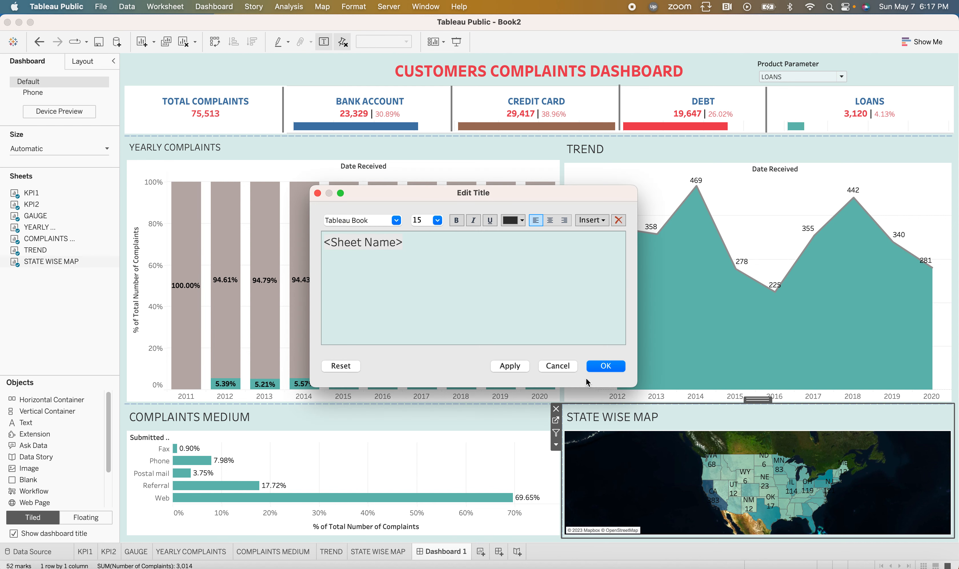
{"action": "left_click_drag", "start_coordinate": [409, 236], "coordinate": [321, 241]}
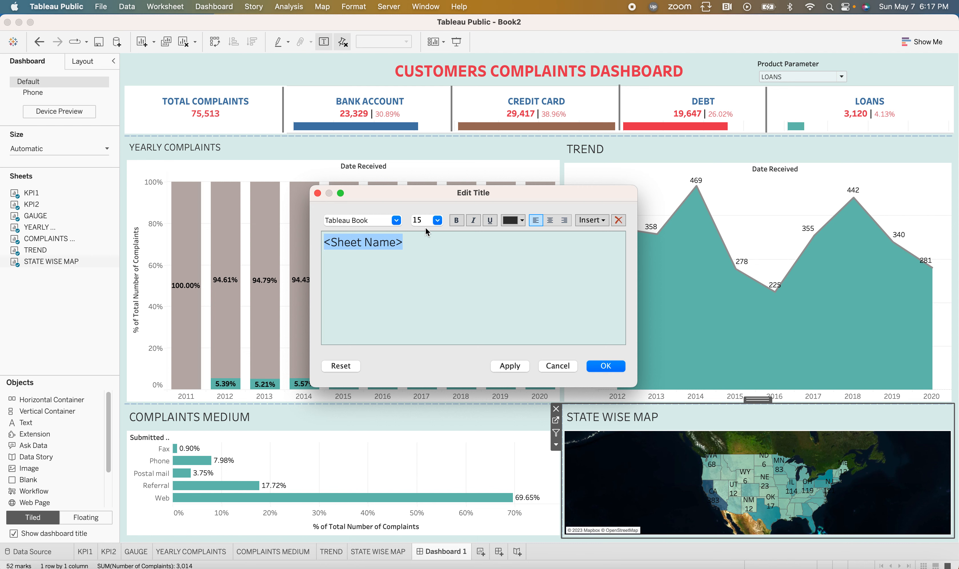
{"action": "left_click", "coordinate": [438, 221]}
{"action": "left_click", "coordinate": [421, 275]}
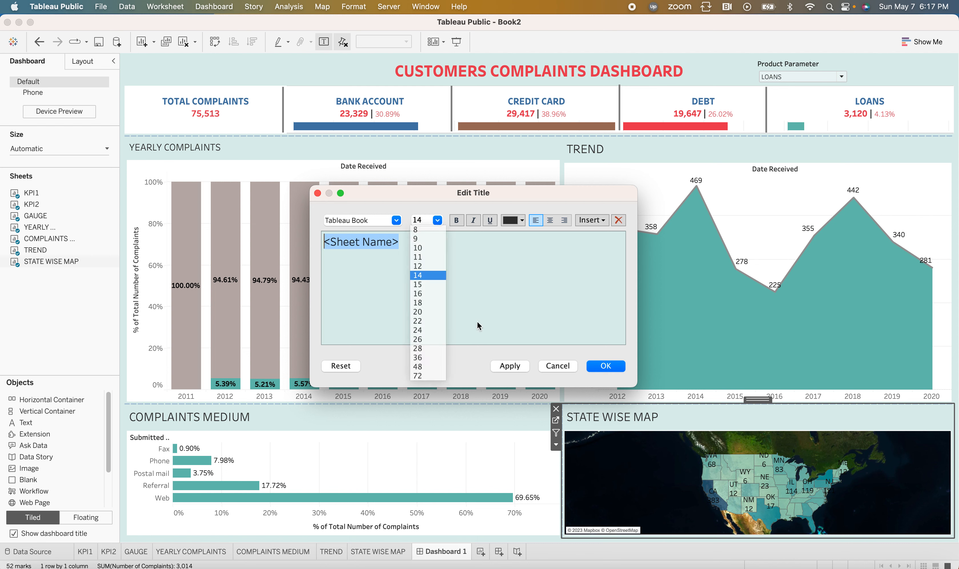
{"action": "left_click", "coordinate": [510, 366]}
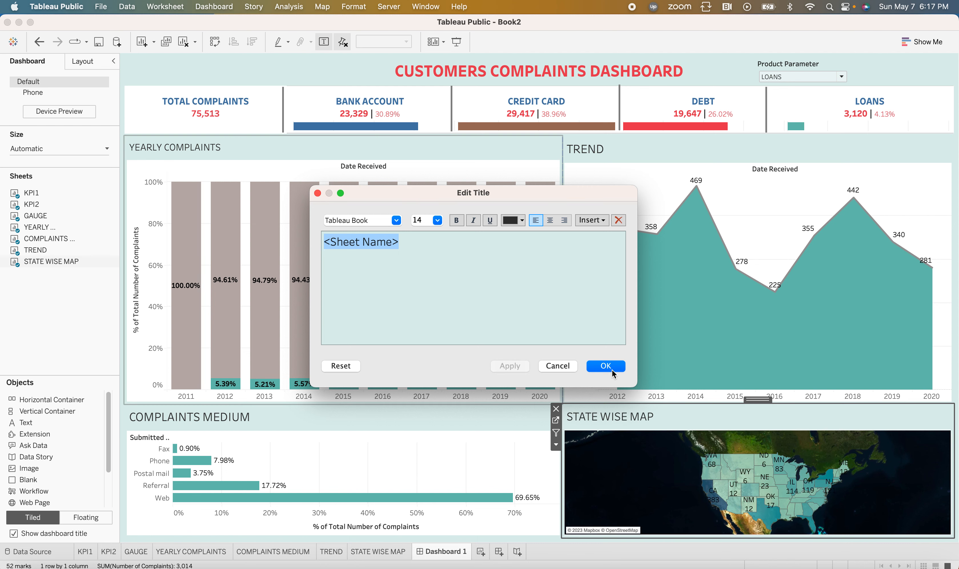
{"action": "left_click", "coordinate": [606, 365]}
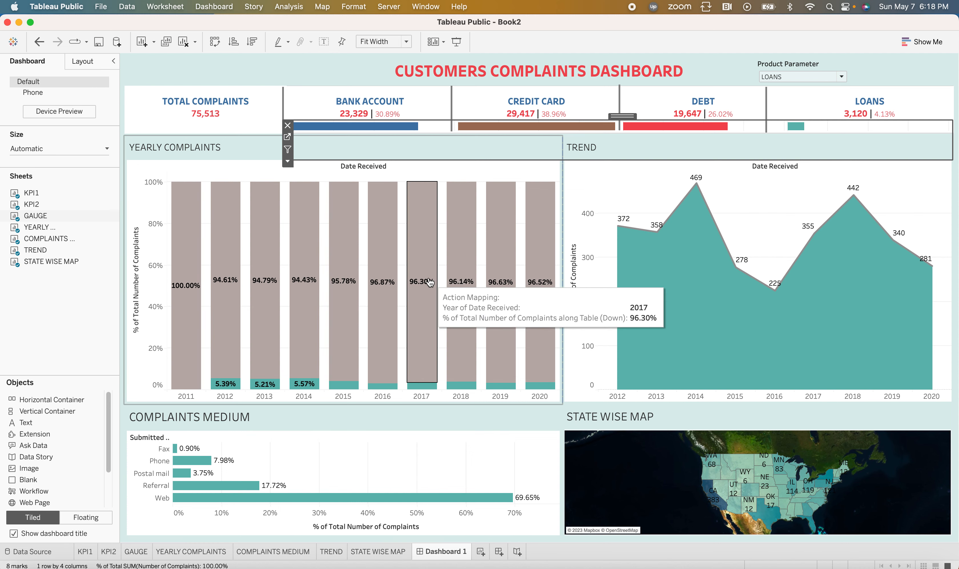
Step: Center the YEARLY COMPLAINTS chart title
{"action": "left_click", "coordinate": [241, 145]}
{"action": "double_click", "coordinate": [240, 147]}
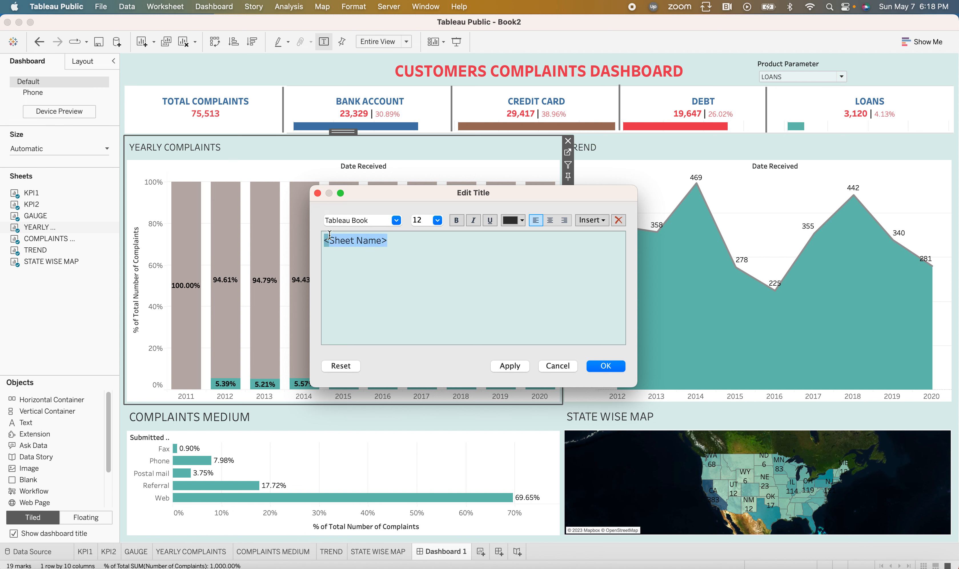
{"action": "left_click", "coordinate": [551, 220]}
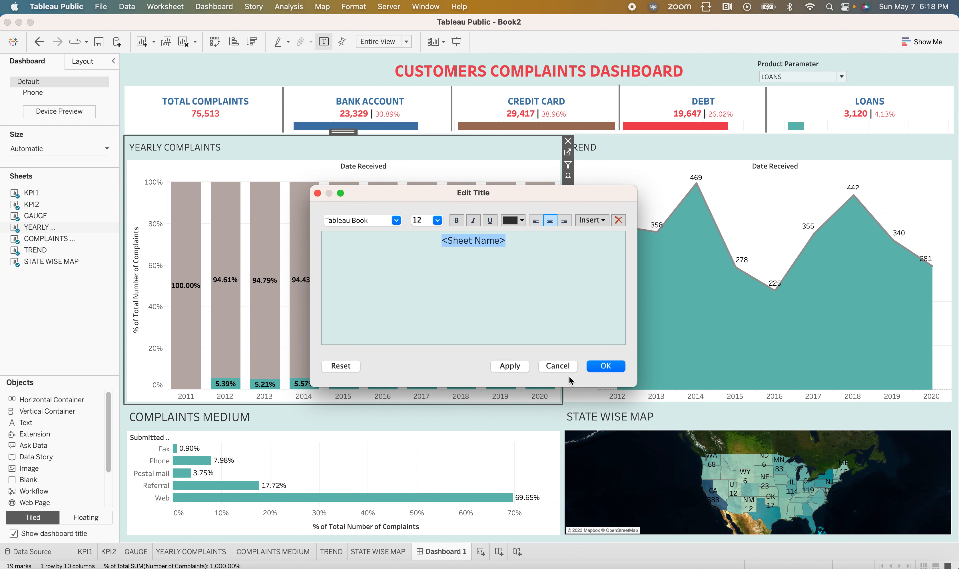
{"action": "left_click", "coordinate": [601, 367]}
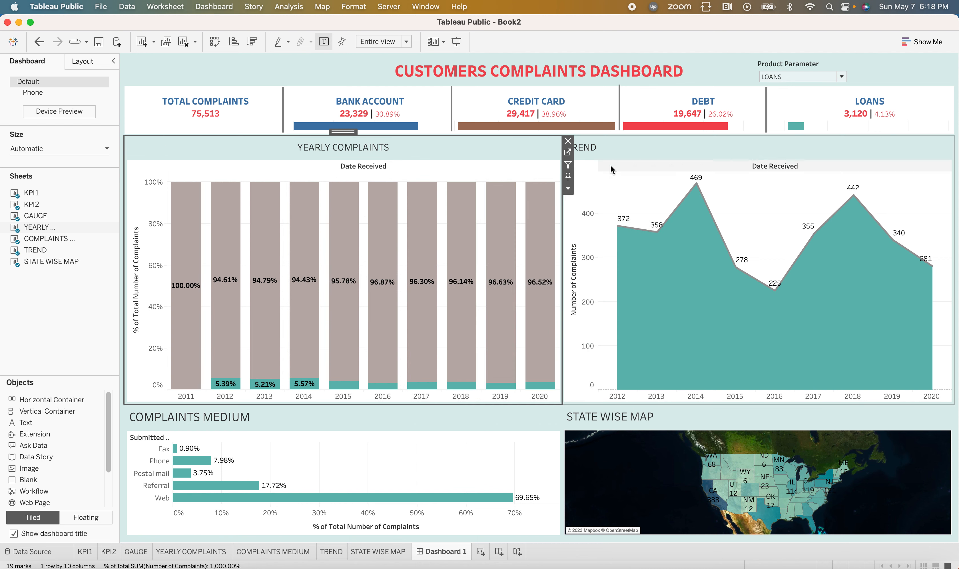
Step: Set the COMPLAINTS MEDIUM chart title's font size to 11 and center it
{"action": "left_click", "coordinate": [611, 148]}
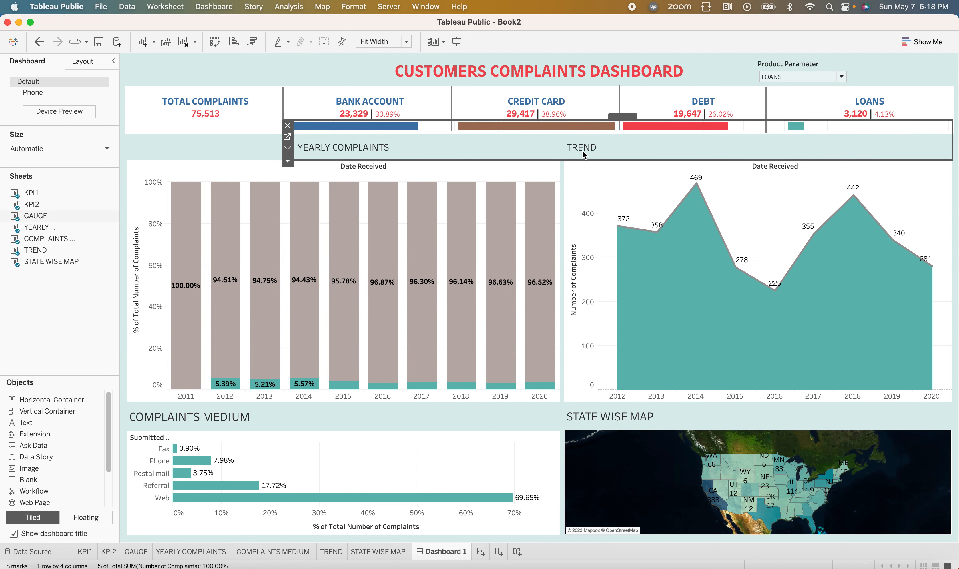
{"action": "left_click", "coordinate": [264, 420]}
{"action": "double_click", "coordinate": [264, 419]}
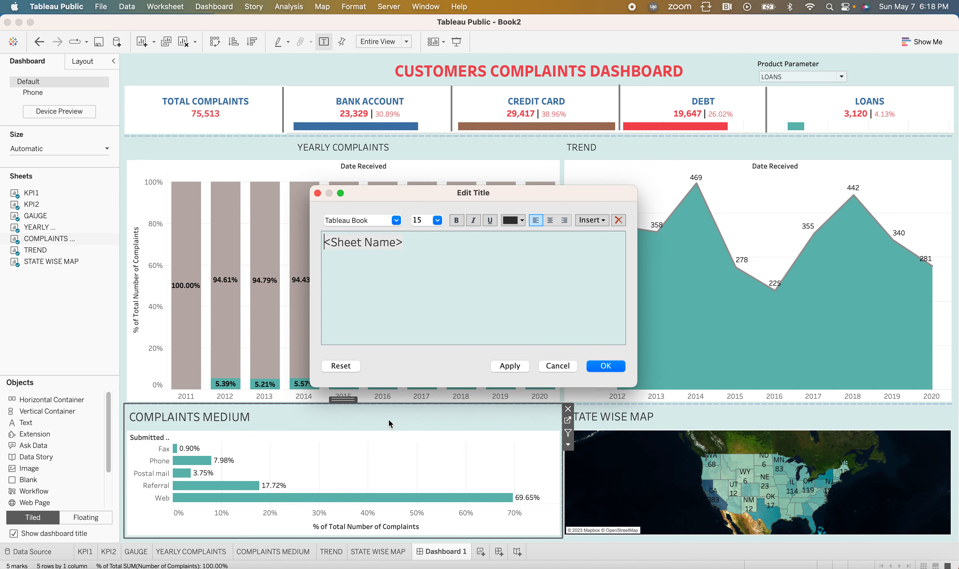
{"action": "left_click_drag", "start_coordinate": [408, 238], "coordinate": [352, 246]}
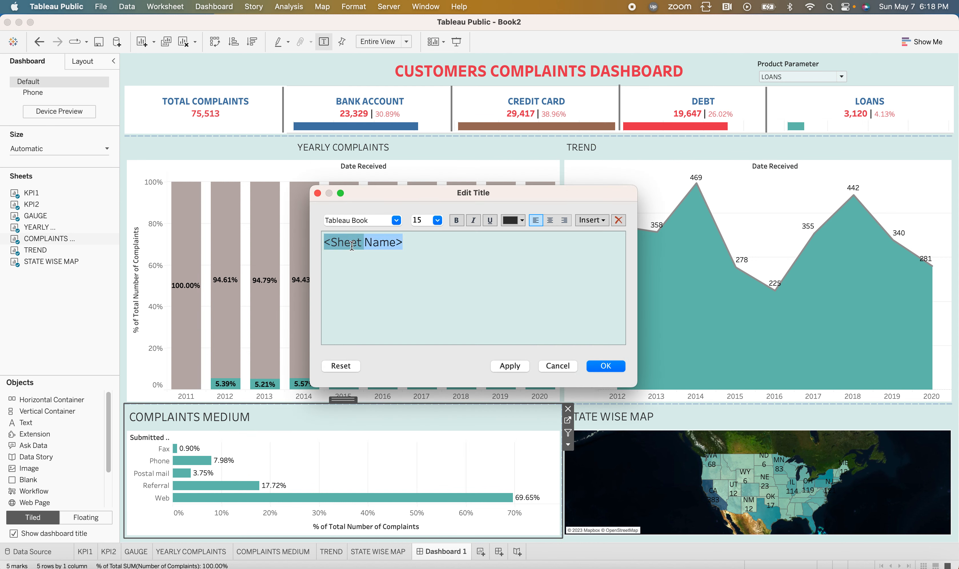
{"action": "left_click", "coordinate": [438, 220]}
{"action": "left_click", "coordinate": [418, 257]}
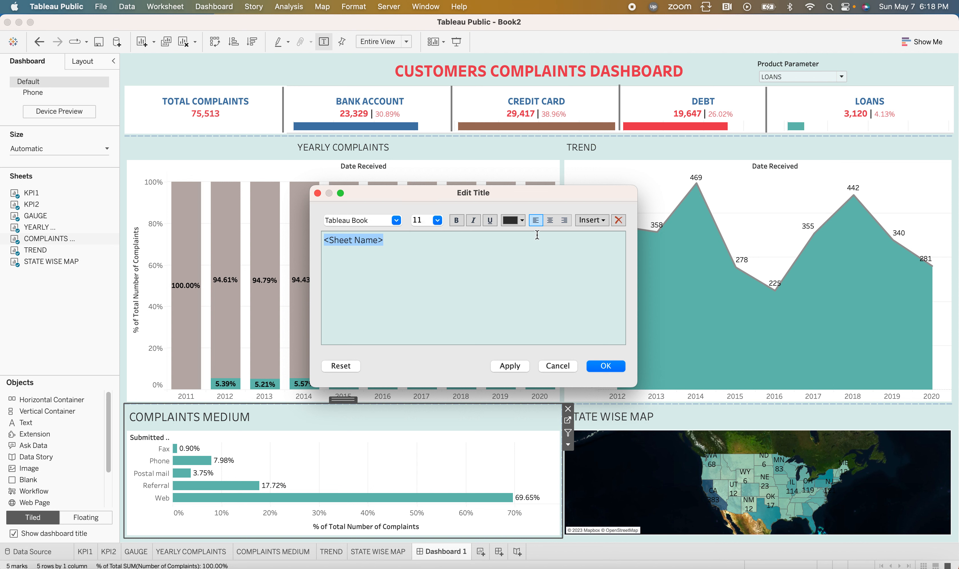
{"action": "left_click", "coordinate": [550, 220]}
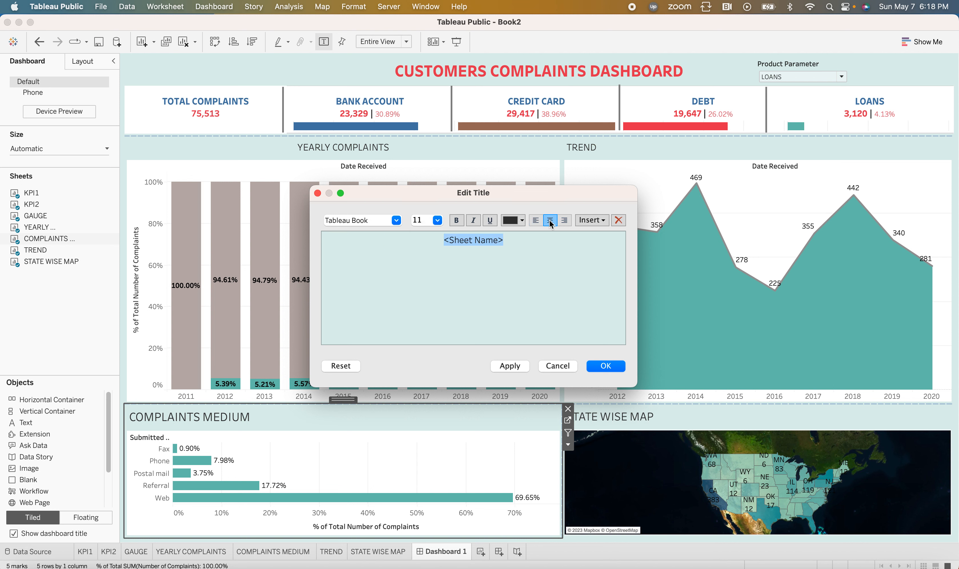
{"action": "left_click", "coordinate": [522, 367]}
{"action": "left_click", "coordinate": [612, 368]}
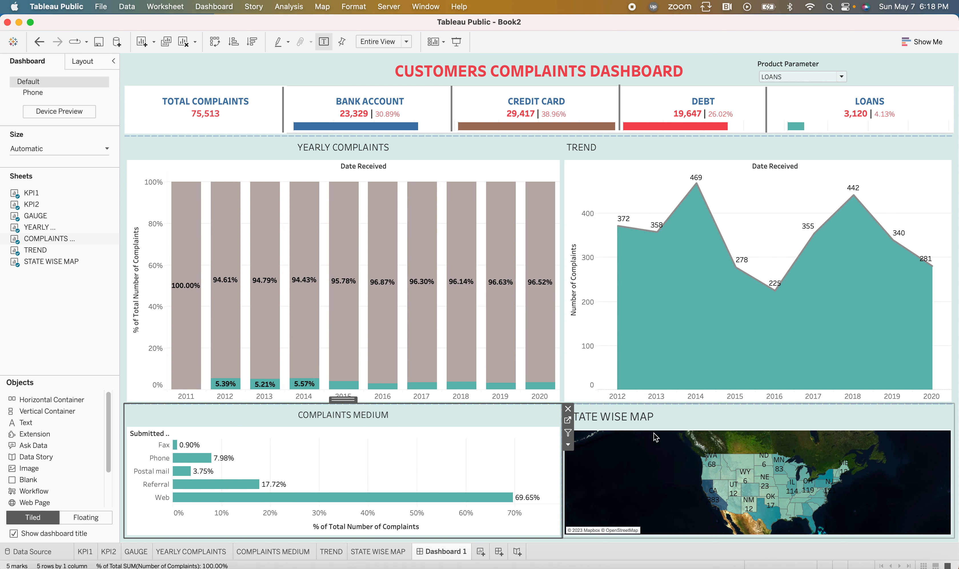
Step: Center the STATE WISE MAP title and set its font size to 12
{"action": "double_click", "coordinate": [659, 415]}
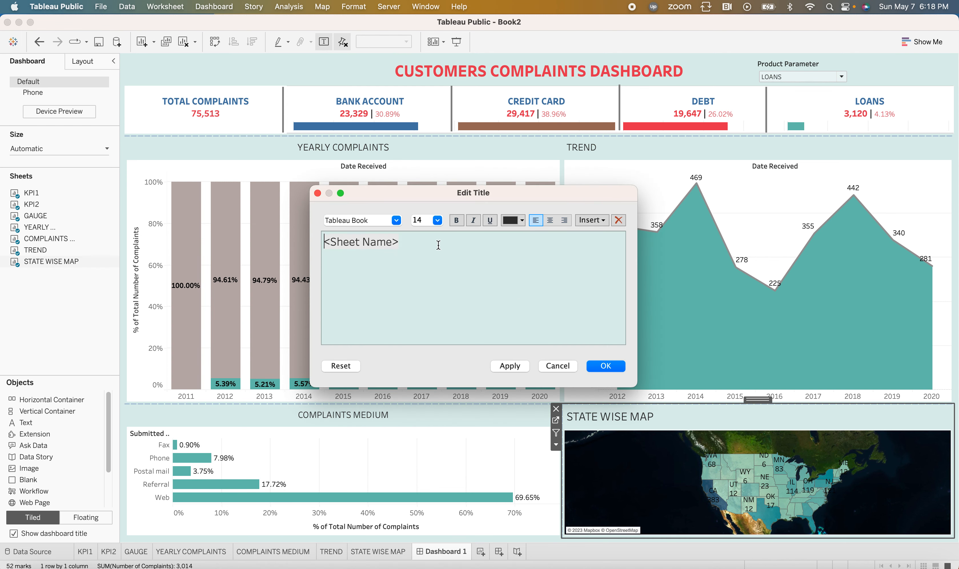
{"action": "left_click_drag", "start_coordinate": [376, 252], "coordinate": [308, 241]}
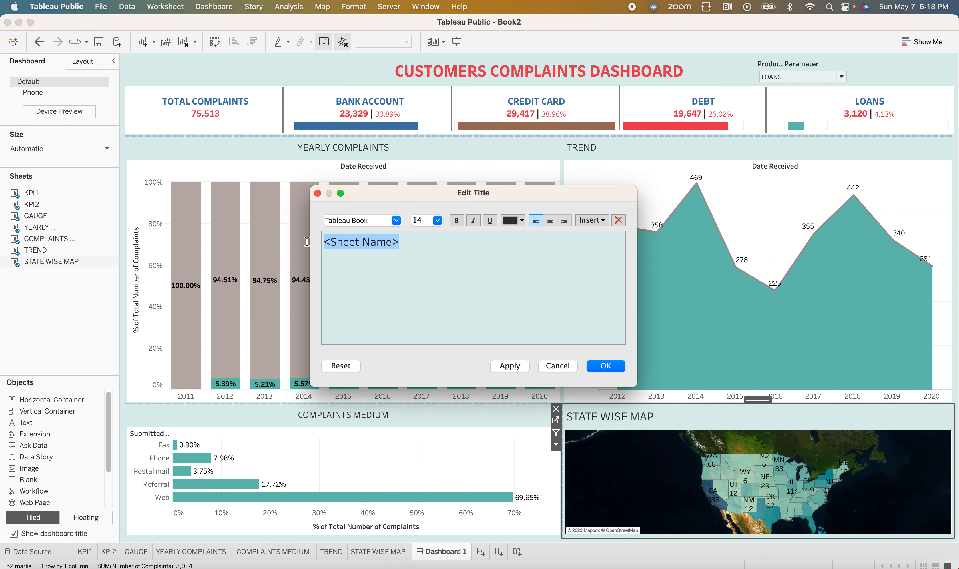
{"action": "left_click", "coordinate": [439, 222]}
{"action": "left_click", "coordinate": [421, 248]}
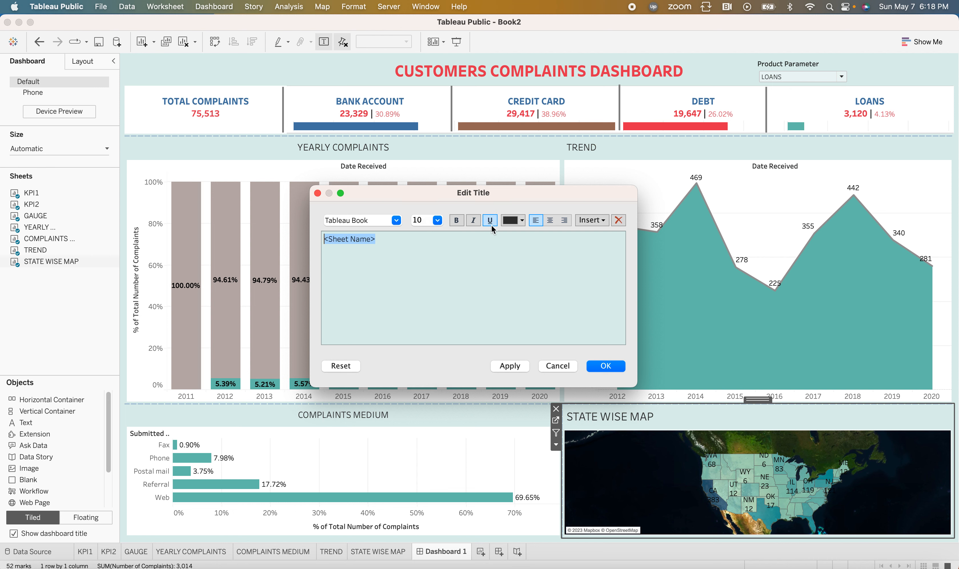
{"action": "left_click", "coordinate": [549, 220]}
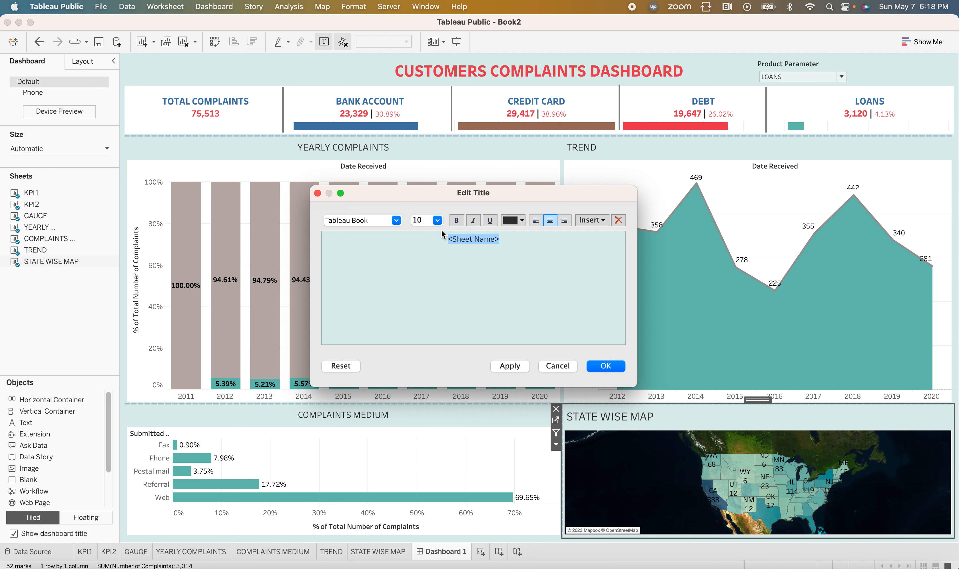
{"action": "left_click", "coordinate": [437, 221]}
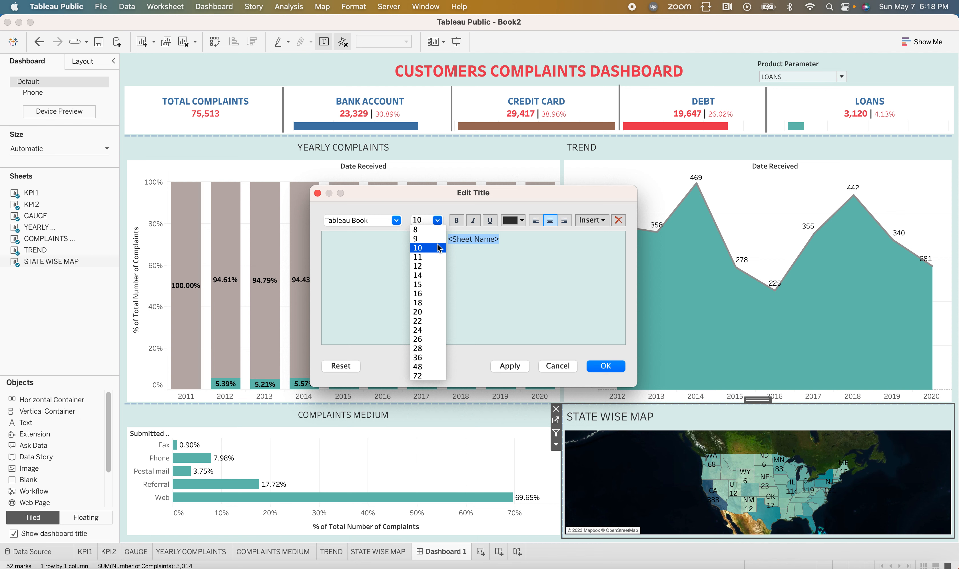
{"action": "left_click", "coordinate": [432, 266]}
{"action": "left_click", "coordinate": [509, 365]}
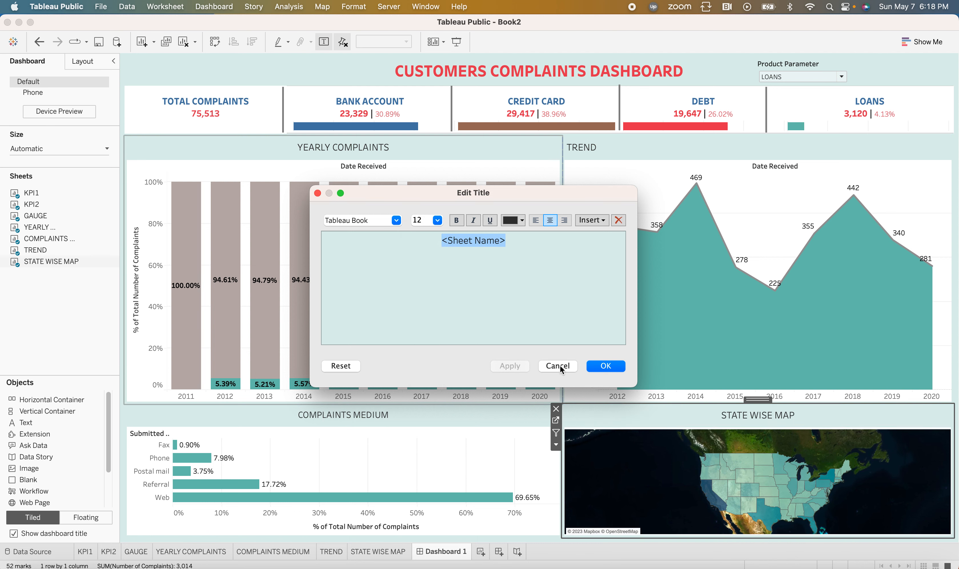
{"action": "left_click", "coordinate": [606, 366]}
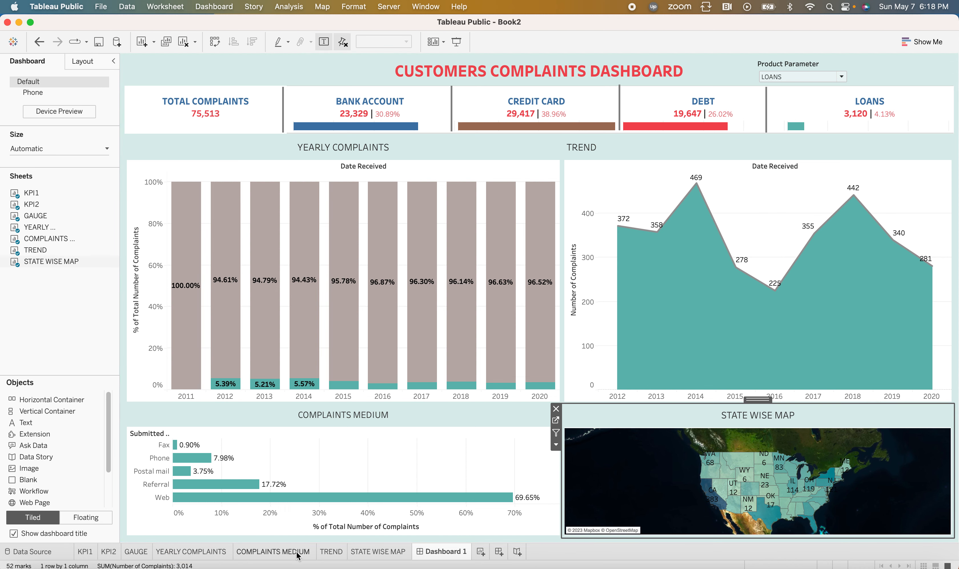
Step: Center the title on the TREND worksheet and return to Dashboard 1
{"action": "left_click", "coordinate": [331, 552]}
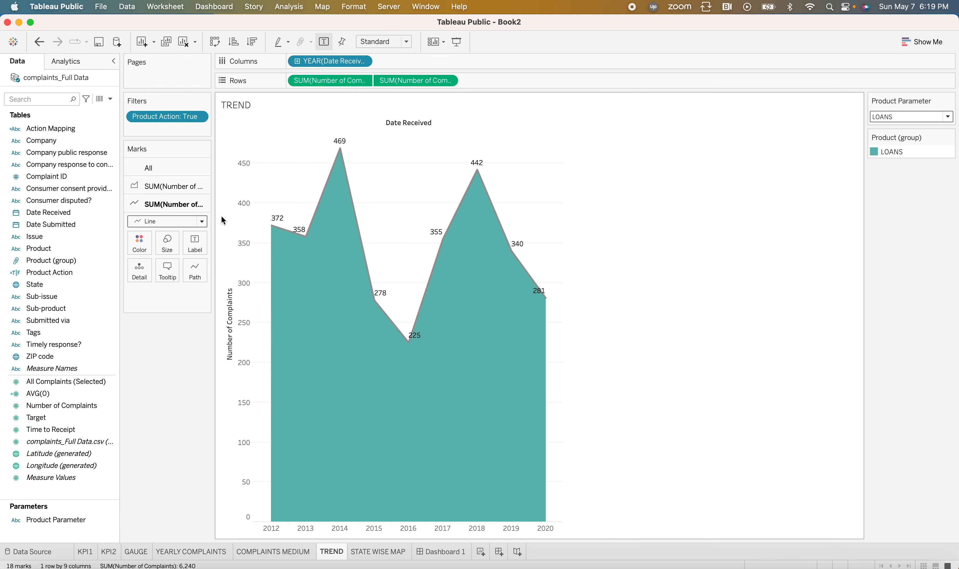
{"action": "double_click", "coordinate": [283, 104]}
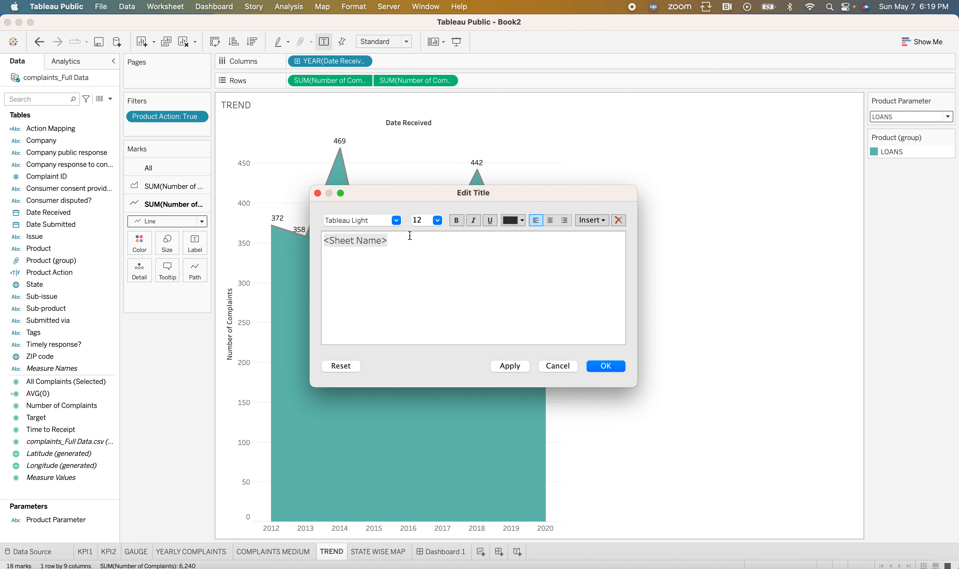
{"action": "left_click", "coordinate": [547, 220]}
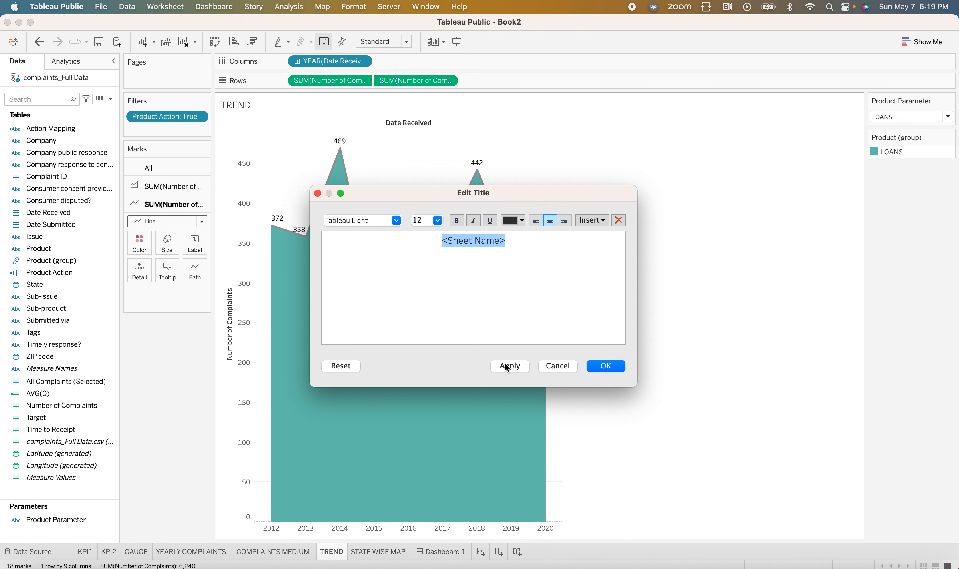
{"action": "left_click", "coordinate": [607, 366]}
{"action": "left_click", "coordinate": [444, 551]}
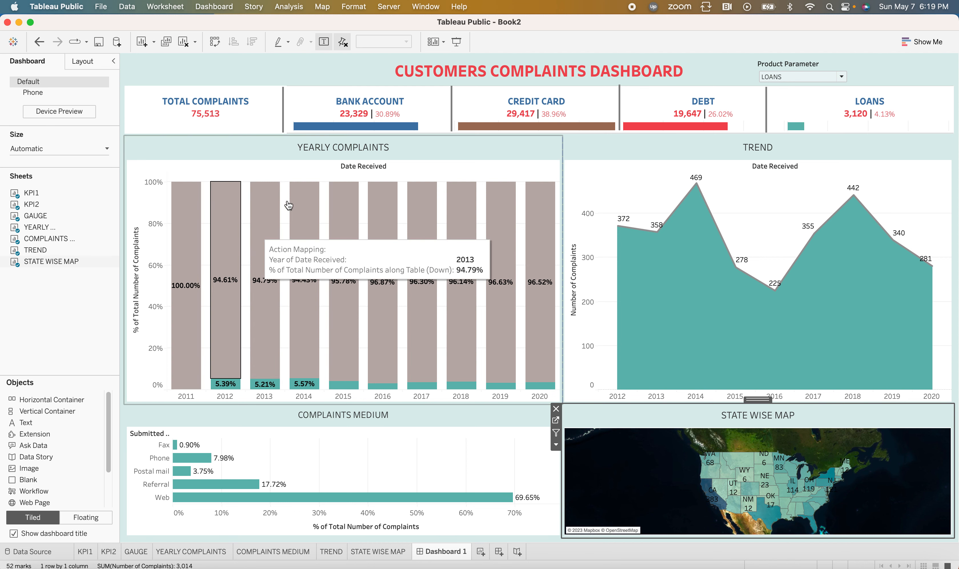
Step: Test the dashboard by switching the Product Parameter through BANK ACCOUNT, DEBT and LOANS, finishing on BANK ACCOUNT
{"action": "mouse_move", "coordinate": [361, 213]}
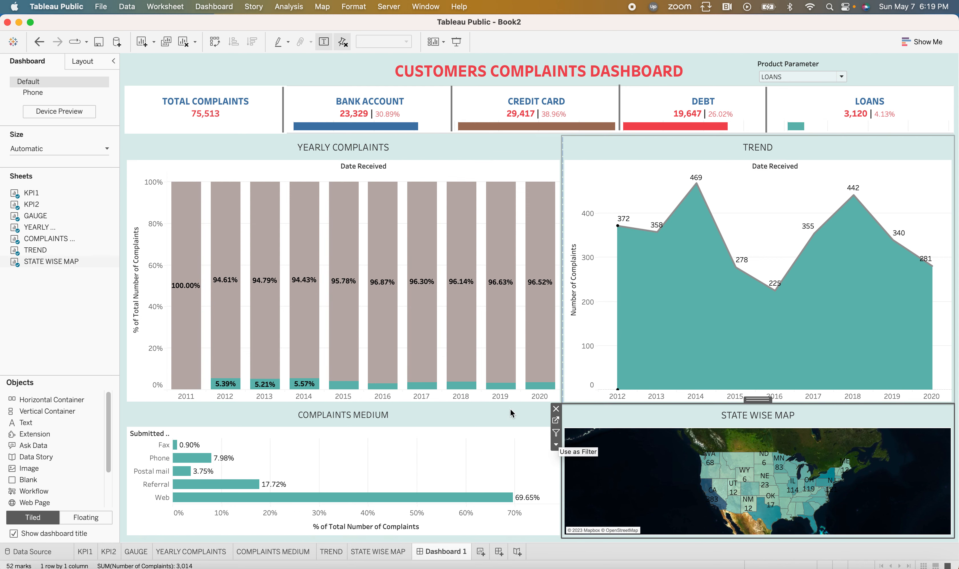
{"action": "left_click", "coordinate": [98, 352]}
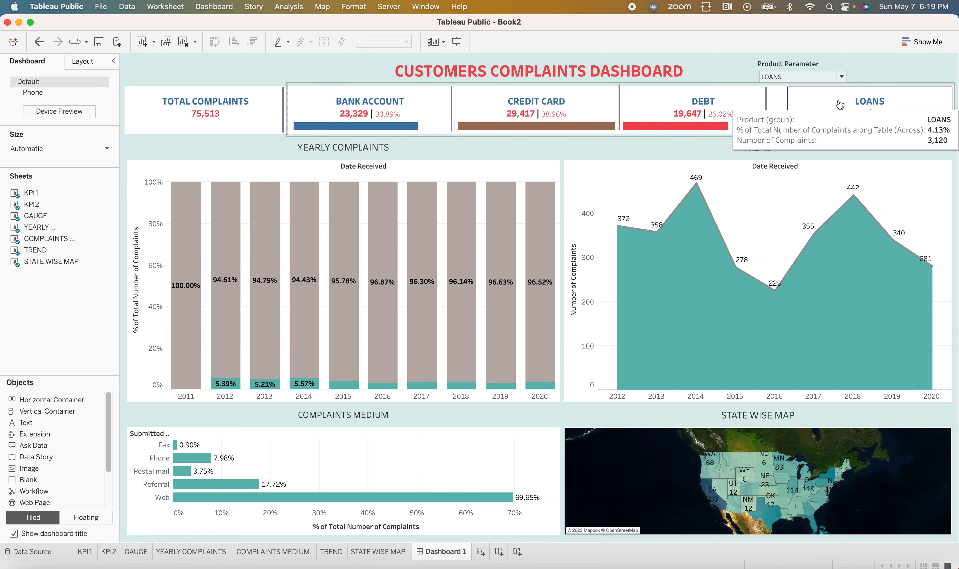
{"action": "left_click", "coordinate": [841, 75]}
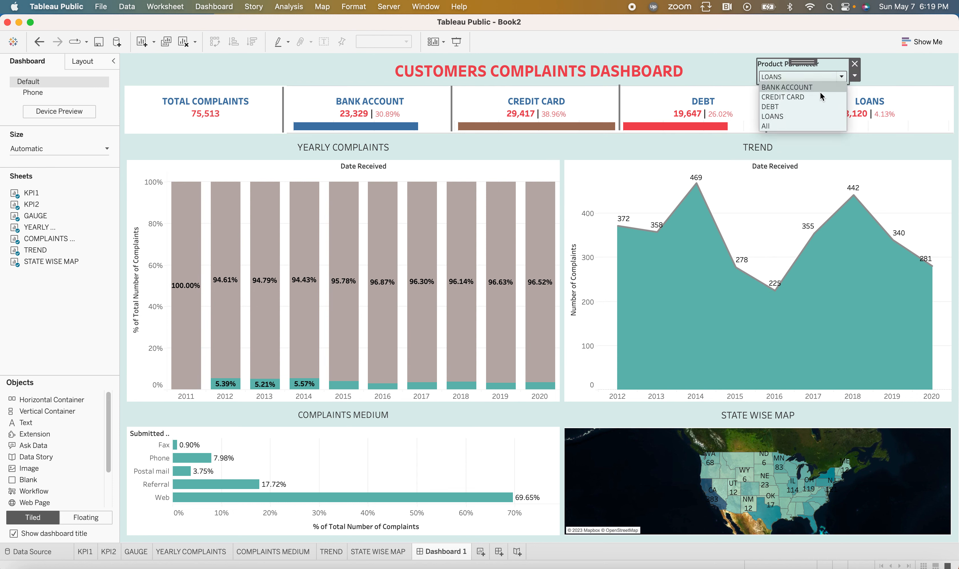
{"action": "left_click", "coordinate": [798, 87]}
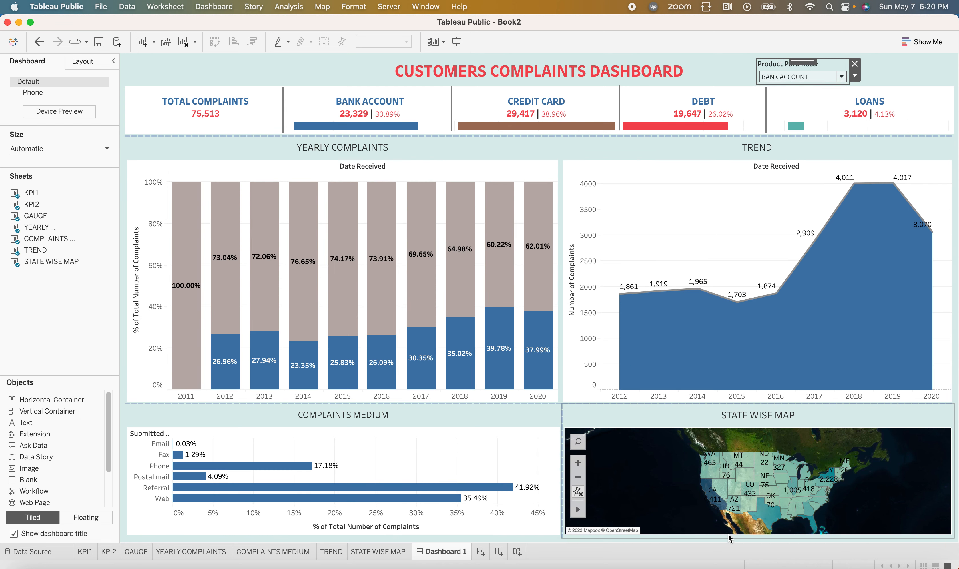
{"action": "left_click", "coordinate": [821, 77]}
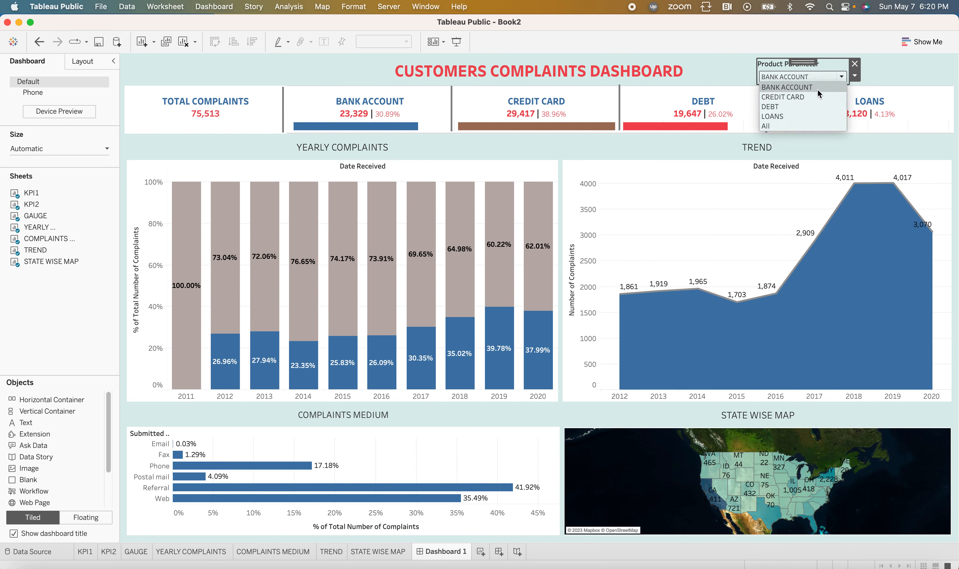
{"action": "left_click", "coordinate": [794, 107]}
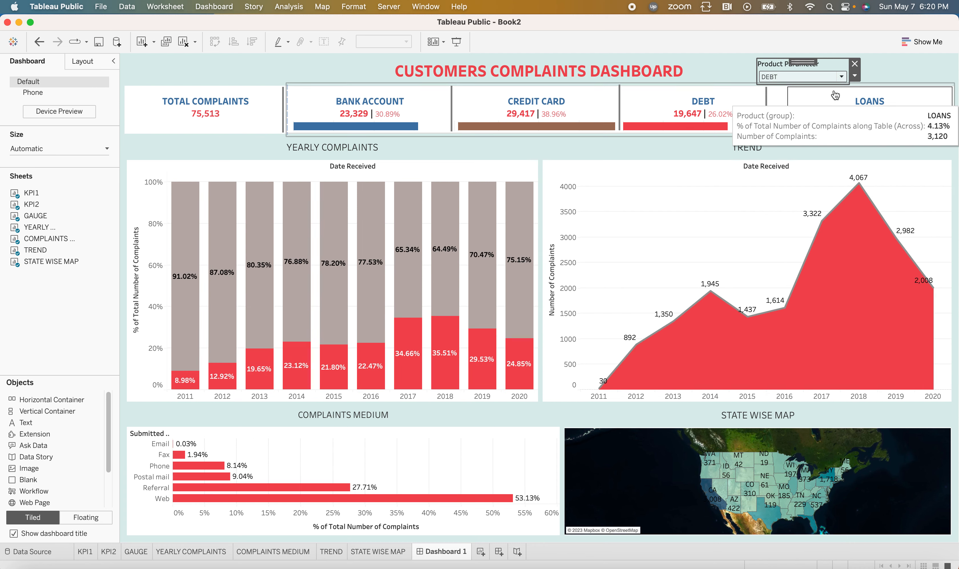
{"action": "left_click", "coordinate": [842, 77]}
{"action": "left_click", "coordinate": [801, 117]}
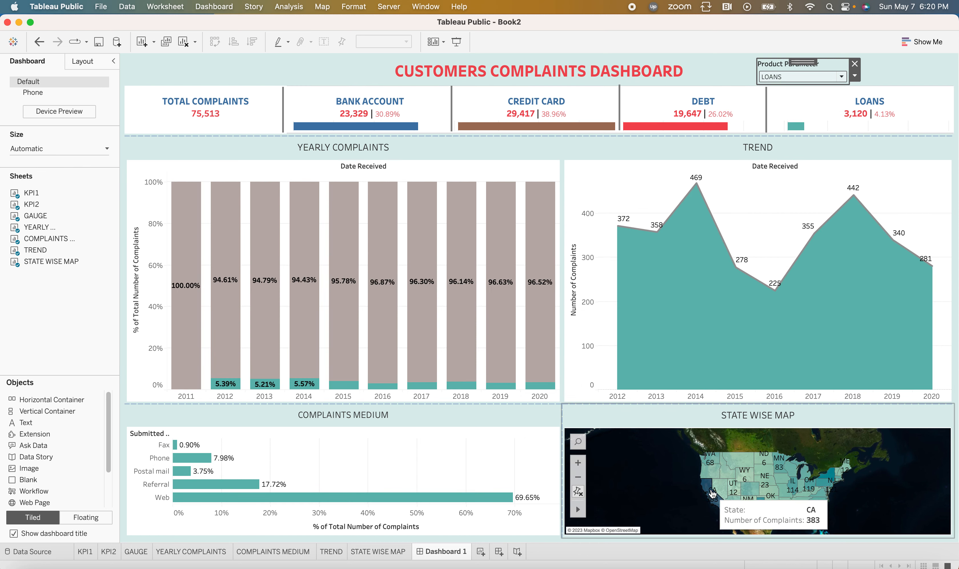
{"action": "left_click", "coordinate": [842, 77]}
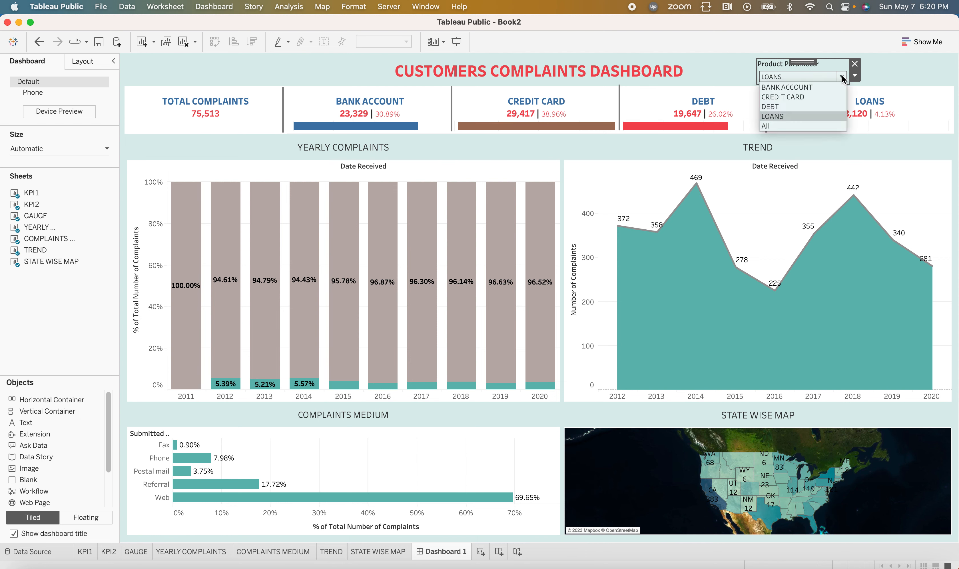
{"action": "left_click", "coordinate": [779, 124]}
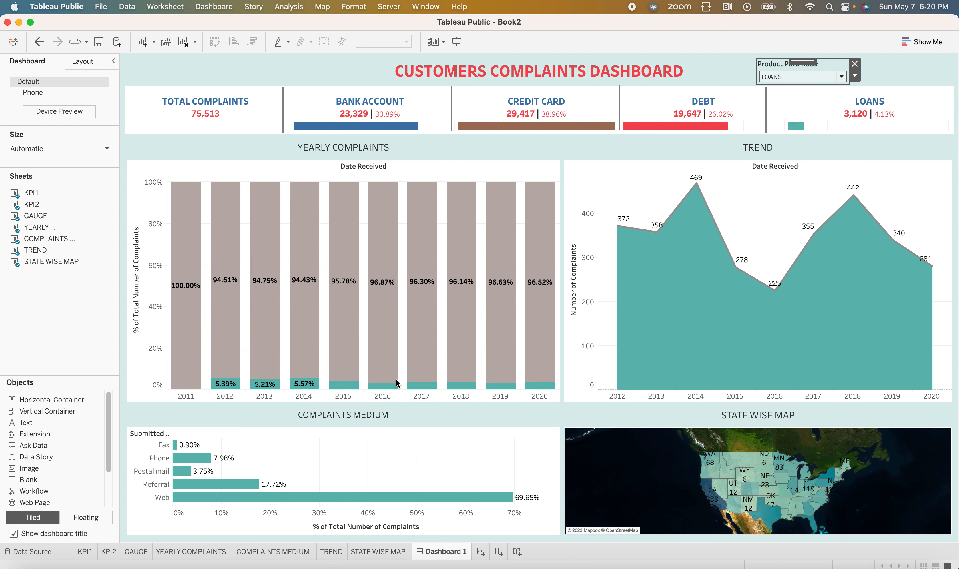
{"action": "left_click", "coordinate": [842, 77]}
{"action": "left_click", "coordinate": [783, 91]}
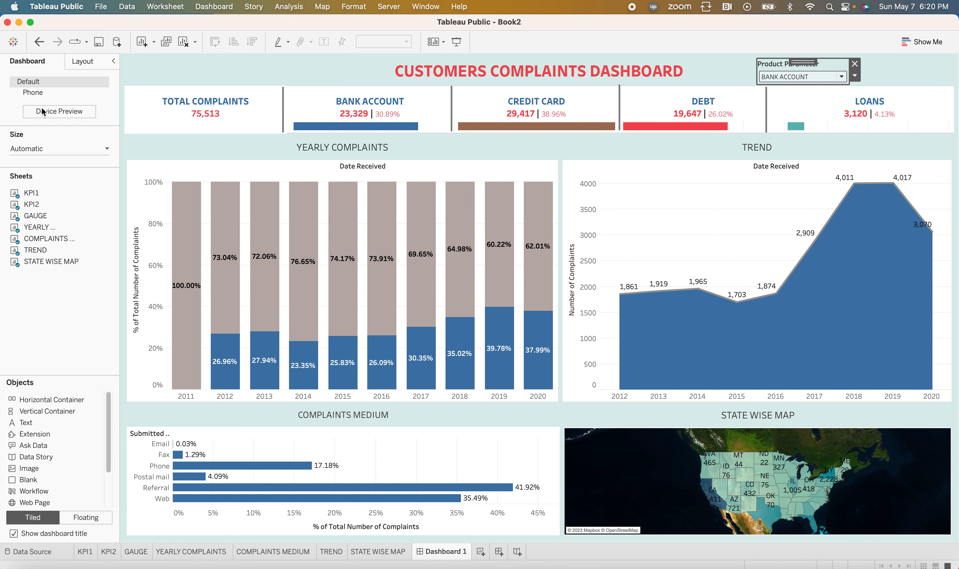
Step: Preview the dashboard with the Desktop device type on the Generic Desktop Monitor (1920 x 1080) and inspect its full layout
{"action": "left_click", "coordinate": [72, 112]}
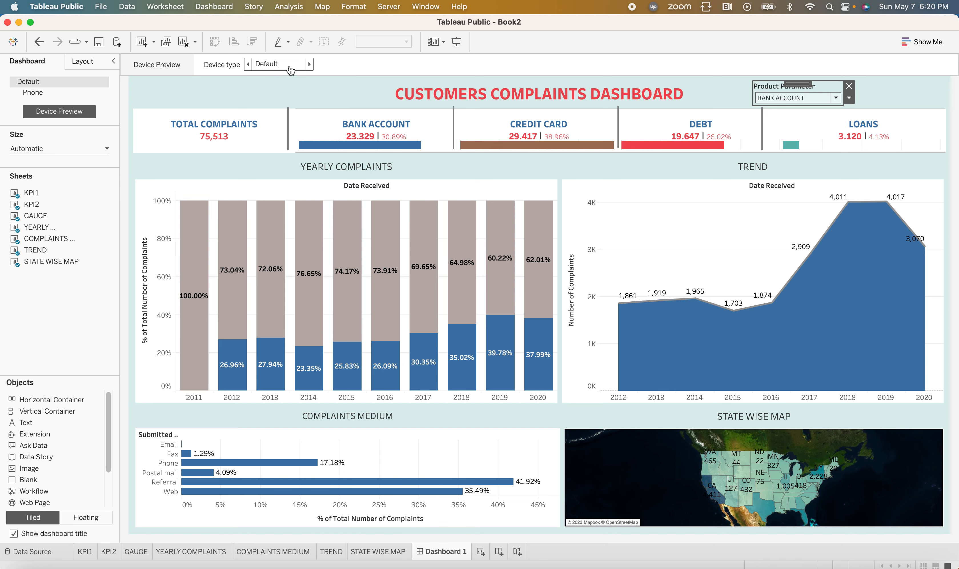
{"action": "left_click", "coordinate": [310, 64]}
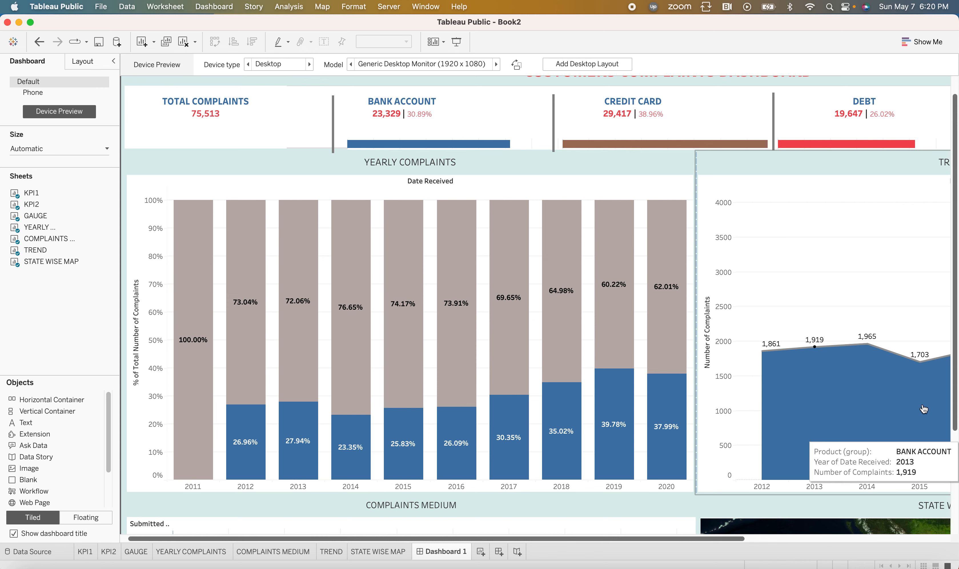
{"action": "scroll", "coordinate": [940, 485], "scroll_direction": "down", "scroll_amount": 5}
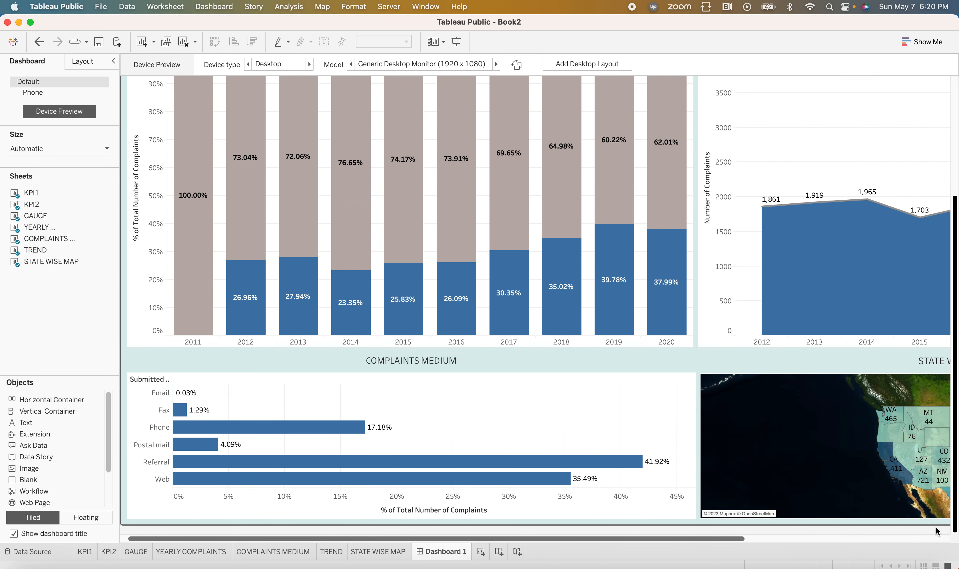
{"action": "left_click_drag", "start_coordinate": [730, 539], "coordinate": [956, 529]}
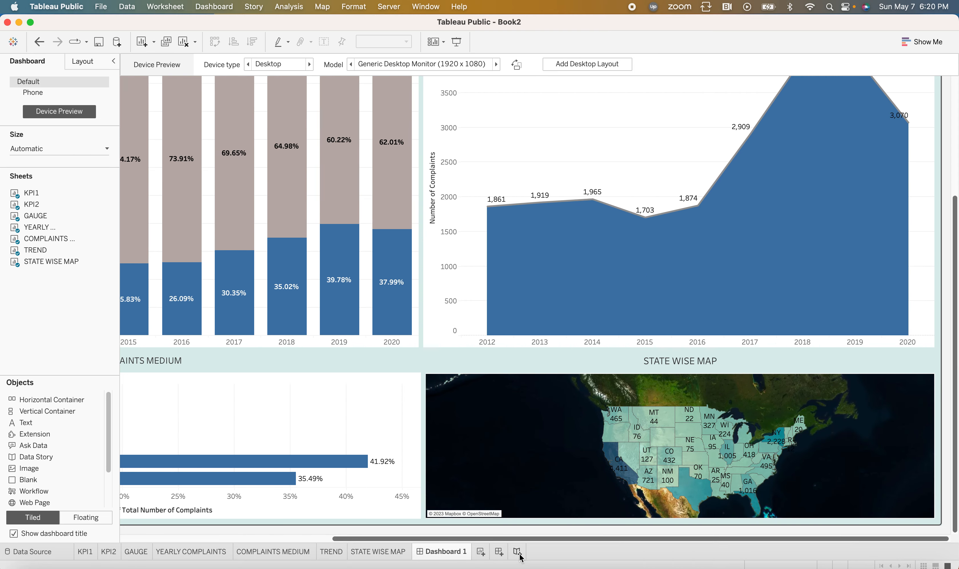
{"action": "left_click_drag", "start_coordinate": [491, 538], "coordinate": [181, 512]}
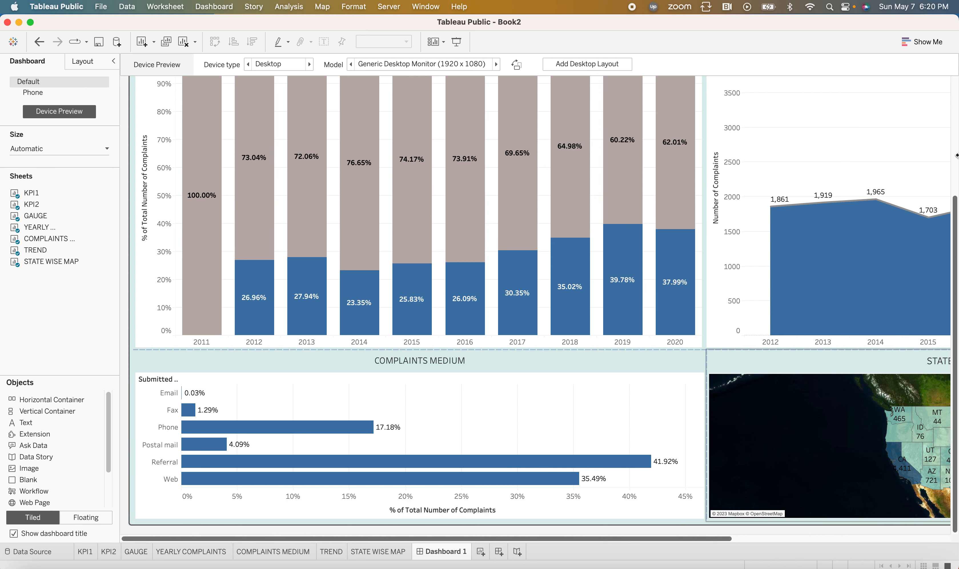
{"action": "left_click_drag", "start_coordinate": [954, 220], "coordinate": [954, 101]}
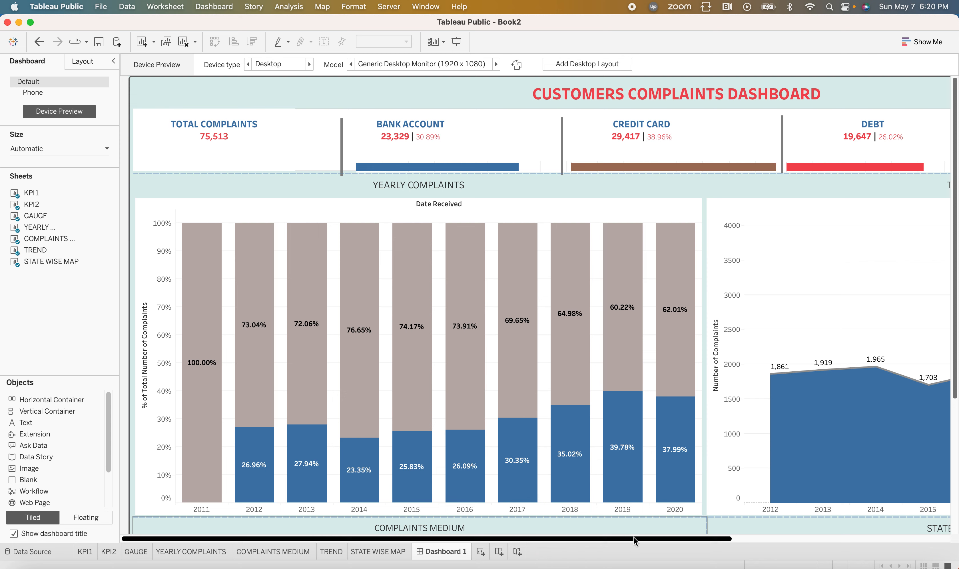
{"action": "left_click_drag", "start_coordinate": [637, 538], "coordinate": [149, 540]}
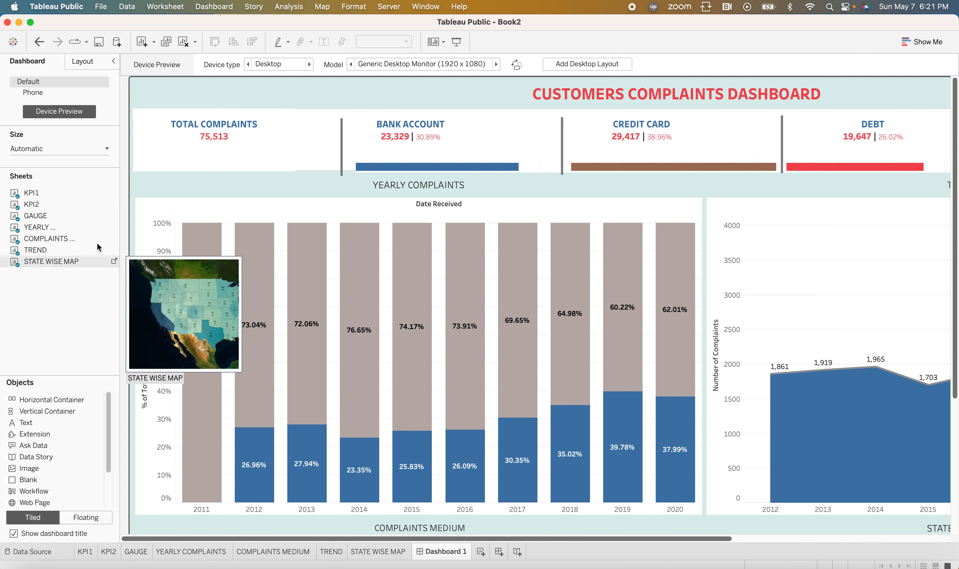
Step: Check the dashboard's size setting and inspect the full layout on the Desktop model iPad Pro 12.9-inch (1366 x 1024)
{"action": "left_click", "coordinate": [106, 148]}
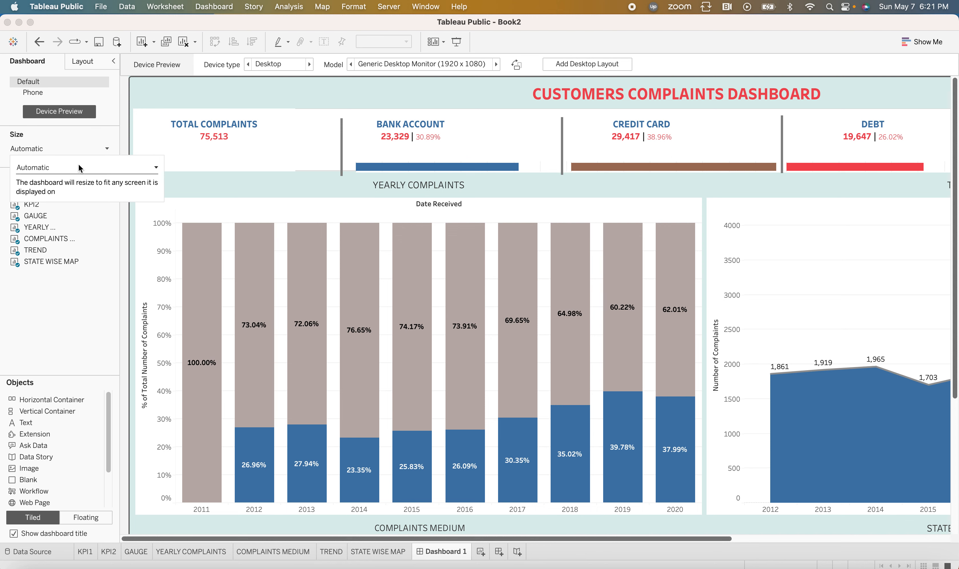
{"action": "left_click_drag", "start_coordinate": [724, 539], "coordinate": [436, 562]}
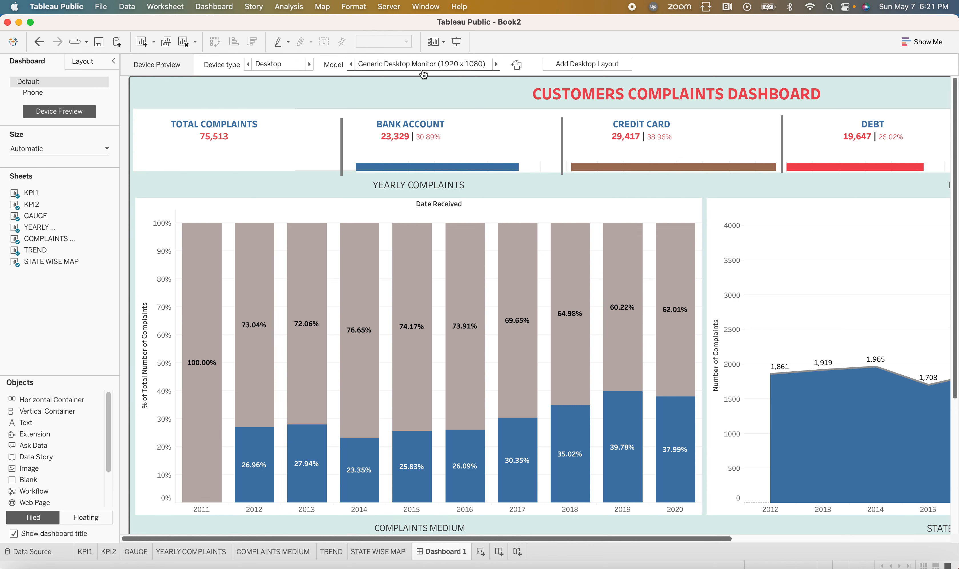
{"action": "left_click", "coordinate": [495, 63]}
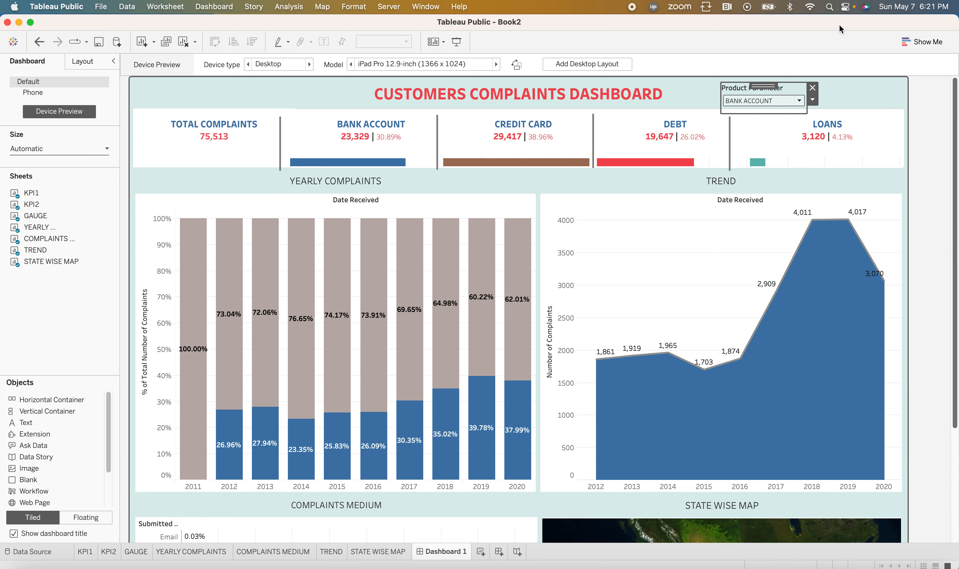
{"action": "left_click_drag", "start_coordinate": [840, 24], "coordinate": [839, 21]}
{"action": "scroll", "coordinate": [952, 368], "scroll_direction": "down", "scroll_amount": 5}
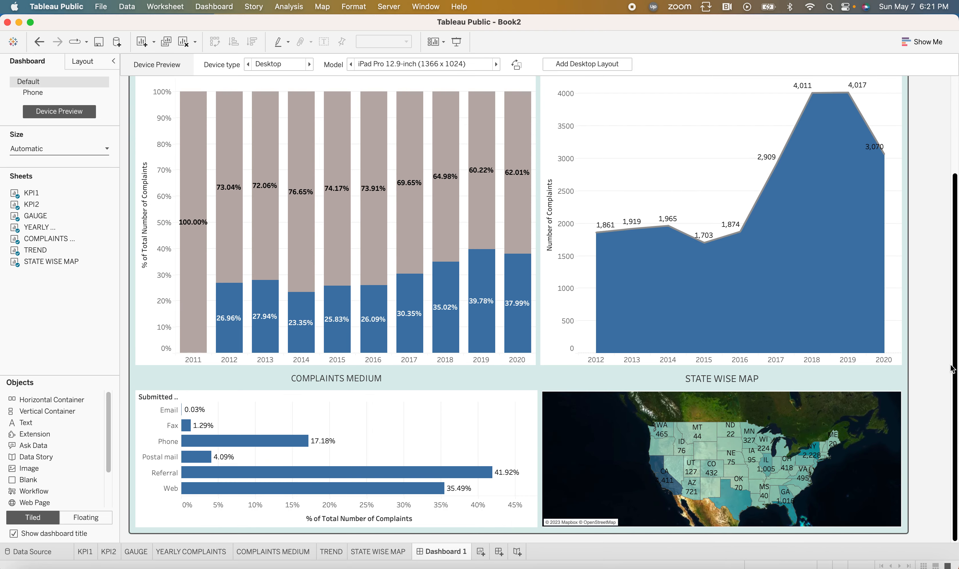
{"action": "scroll", "coordinate": [950, 150], "scroll_direction": "up", "scroll_amount": 5}
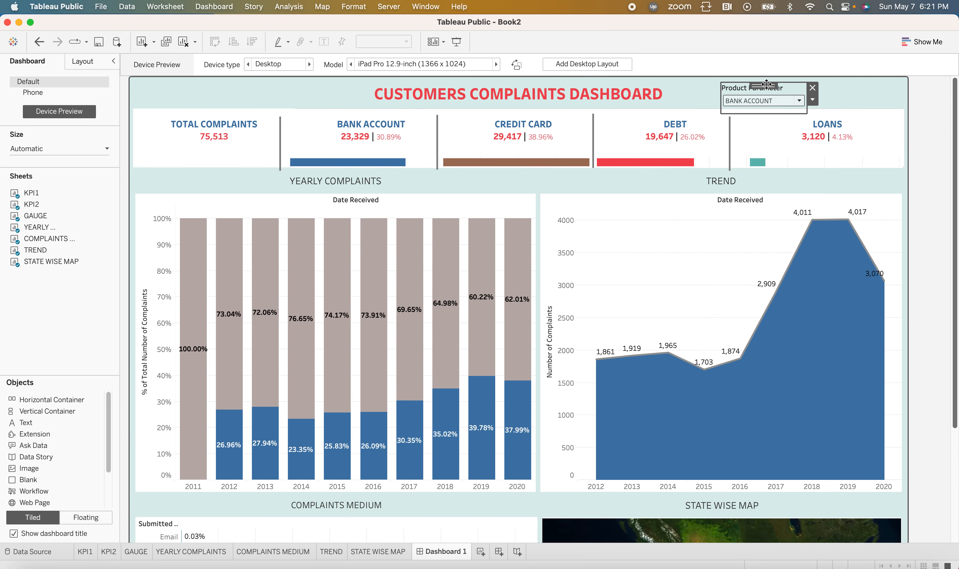
Step: Nudge the floating Product Parameter control slightly upward in the dashboard header and change its title color to blue
{"action": "left_click_drag", "start_coordinate": [764, 86], "coordinate": [766, 79]}
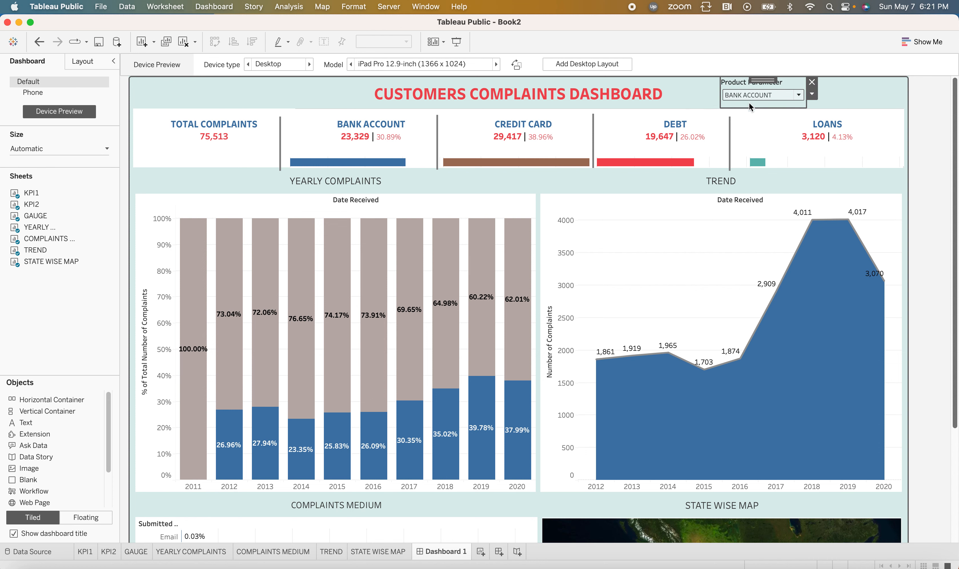
{"action": "left_click", "coordinate": [917, 126]}
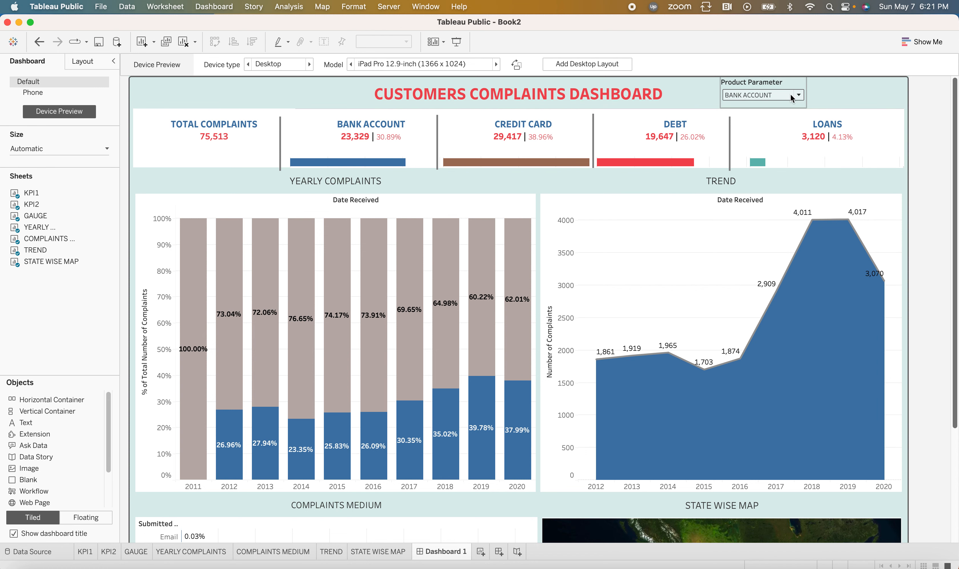
{"action": "mouse_move", "coordinate": [787, 116]}
{"action": "left_click", "coordinate": [799, 86]}
{"action": "left_click", "coordinate": [813, 95]}
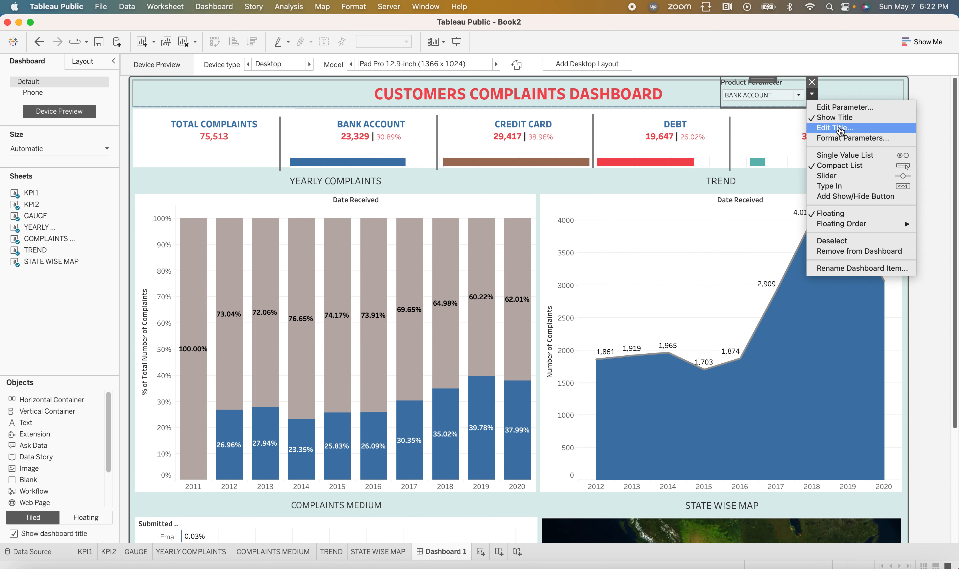
{"action": "left_click", "coordinate": [841, 131]}
{"action": "left_click_drag", "start_coordinate": [391, 248], "coordinate": [289, 248]}
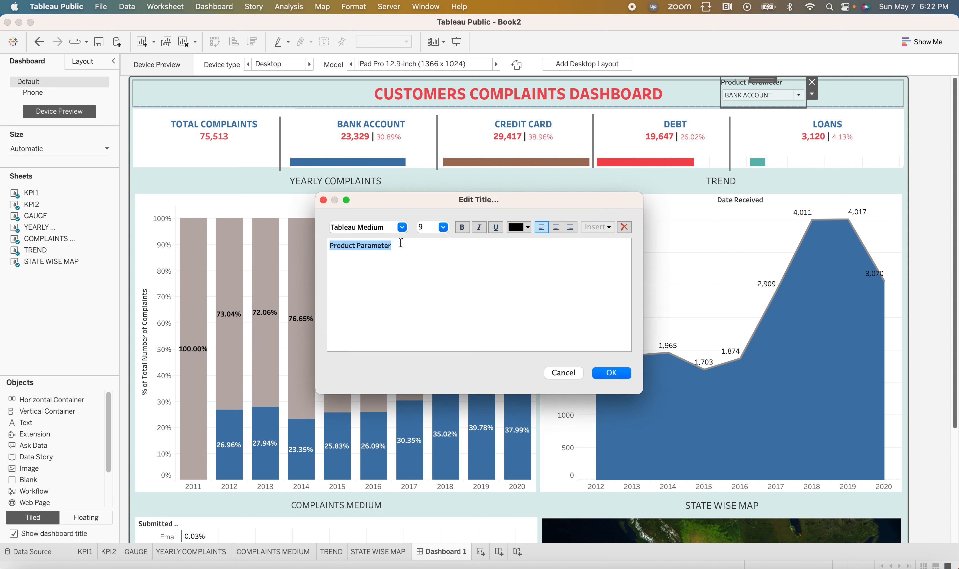
{"action": "left_click", "coordinate": [482, 231]}
{"action": "left_click", "coordinate": [530, 228]}
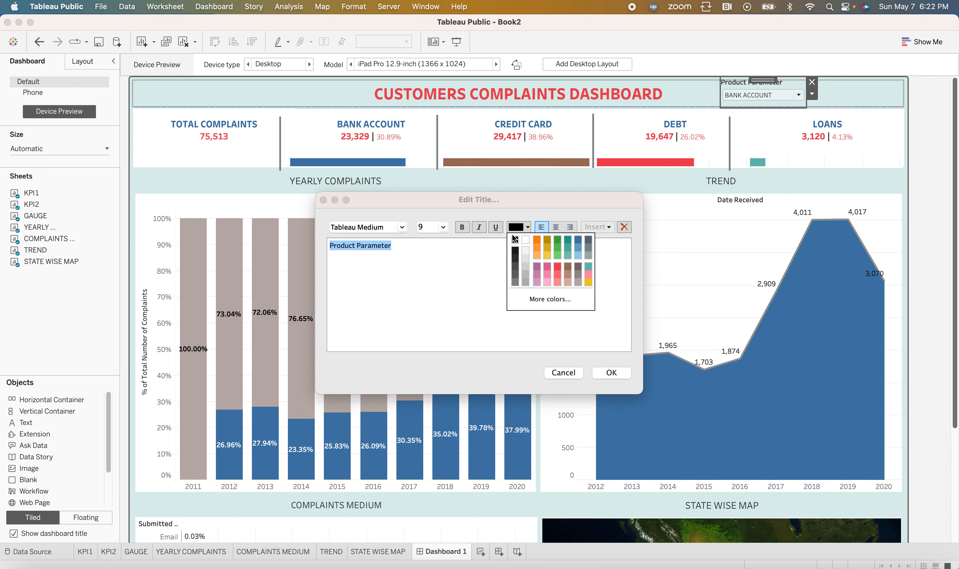
{"action": "left_click", "coordinate": [578, 241]}
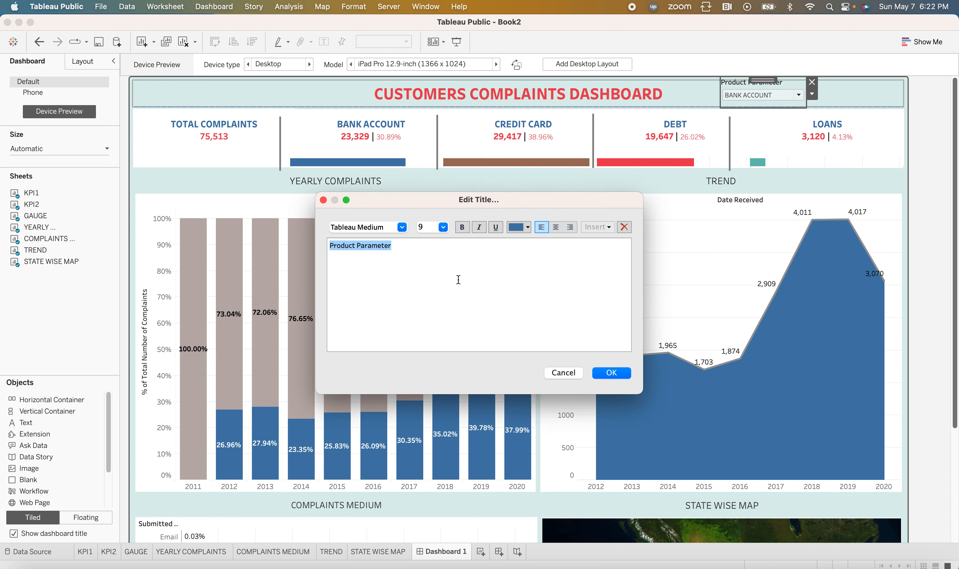
{"action": "left_click", "coordinate": [612, 373]}
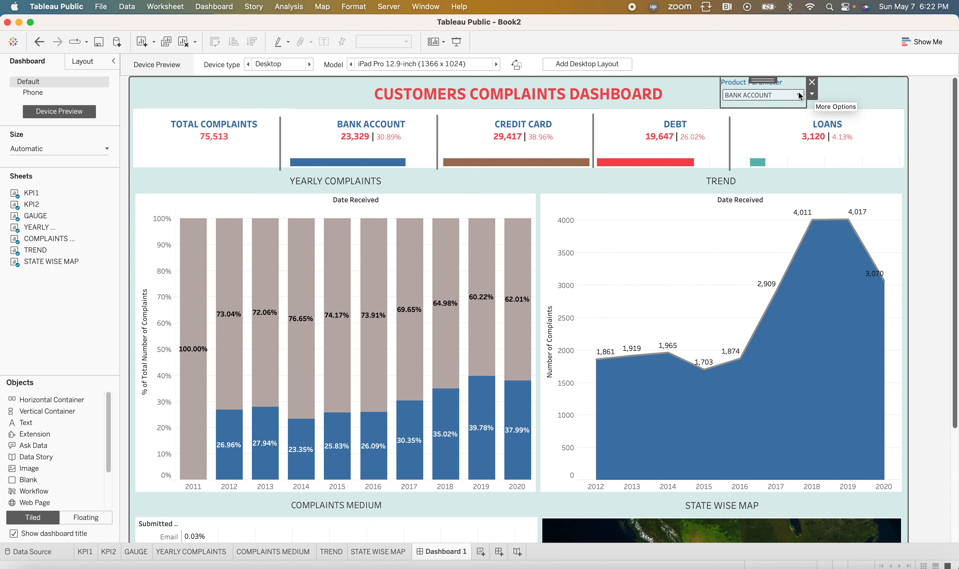
{"action": "left_click", "coordinate": [875, 82]}
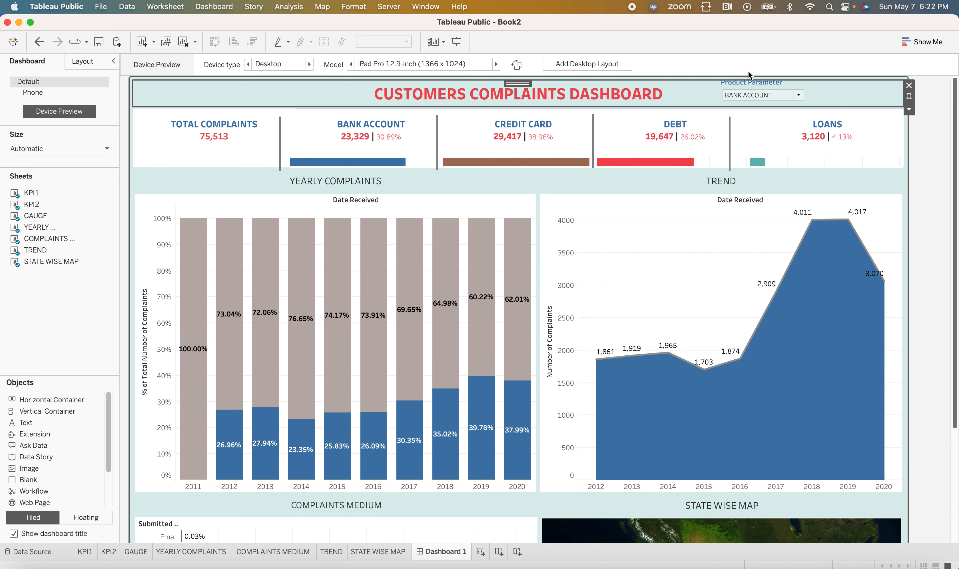
Step: Preview the dashboard on the Medium Desktop Monitor (1280 x 1024) and the Large Desktop Monitor (2560 x 1440)
{"action": "left_click", "coordinate": [497, 64]}
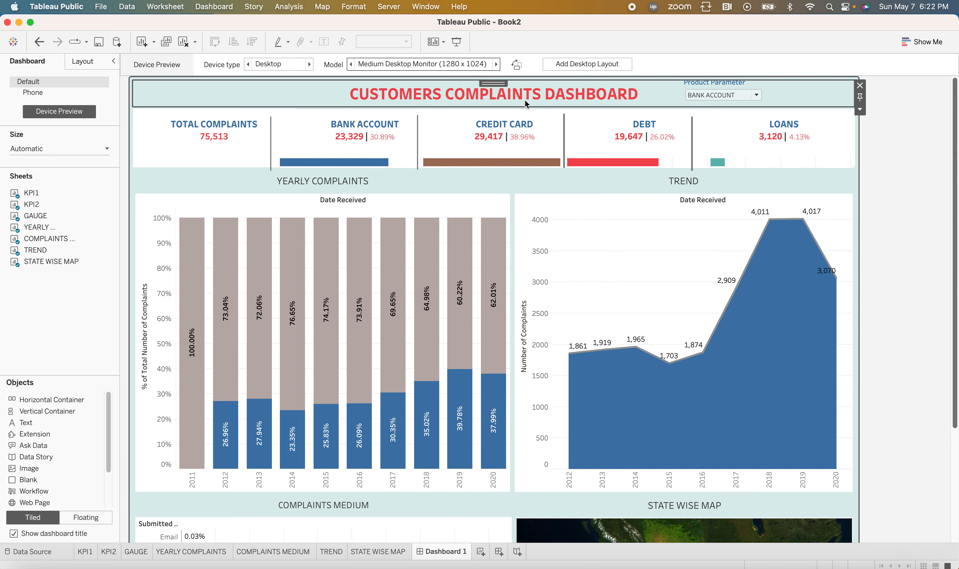
{"action": "scroll", "coordinate": [911, 265], "scroll_direction": "down", "scroll_amount": 5}
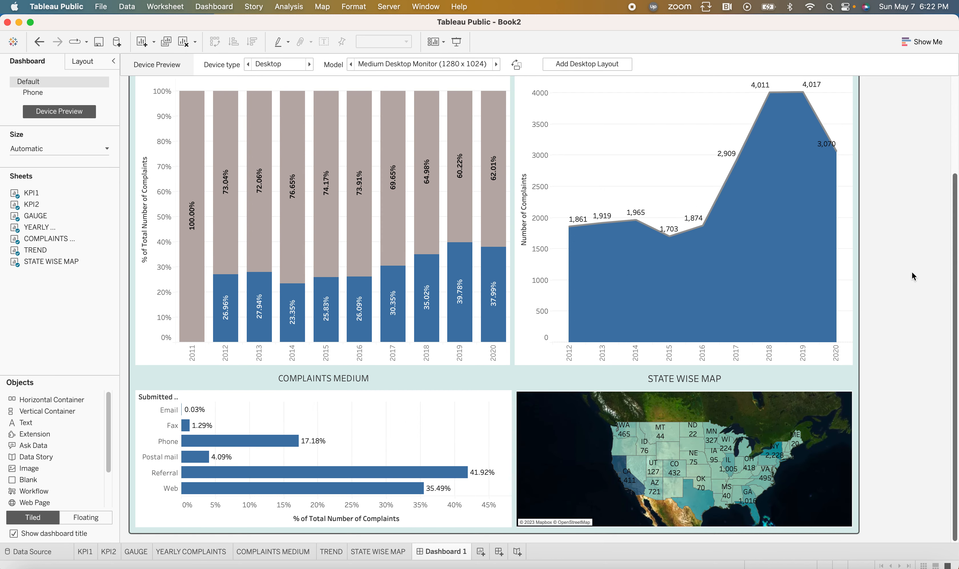
{"action": "scroll", "coordinate": [912, 271], "scroll_direction": "up", "scroll_amount": 5}
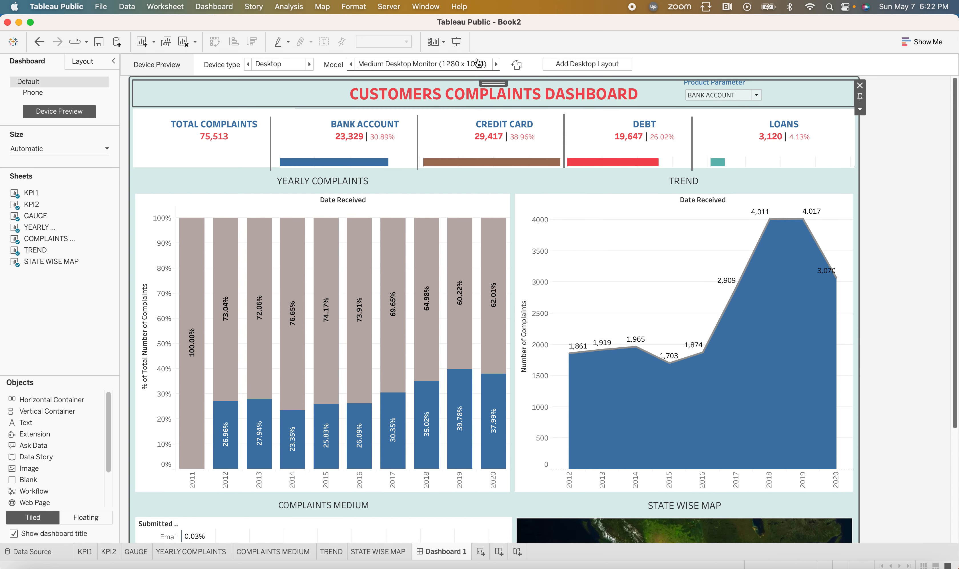
{"action": "left_click", "coordinate": [496, 63]}
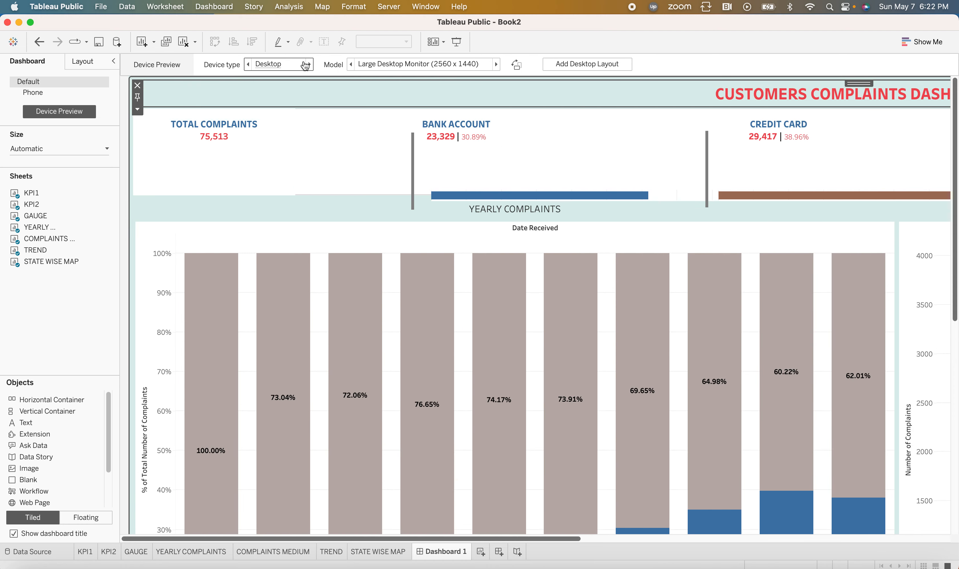
Step: Preview the dashboard on the Generic Tablet (1024 x 768) and inspect the Product Parameter options there
{"action": "left_click", "coordinate": [309, 63]}
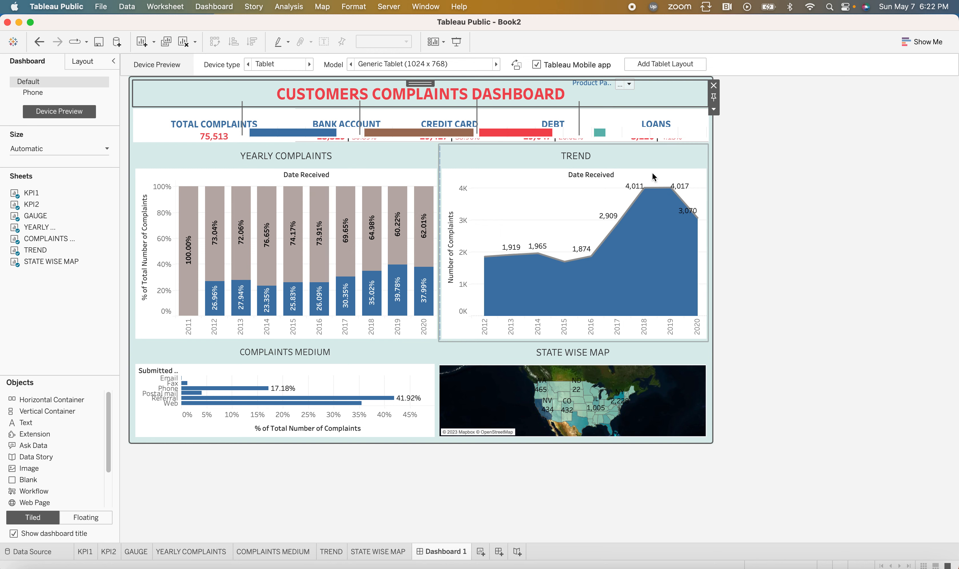
{"action": "left_click", "coordinate": [629, 85]}
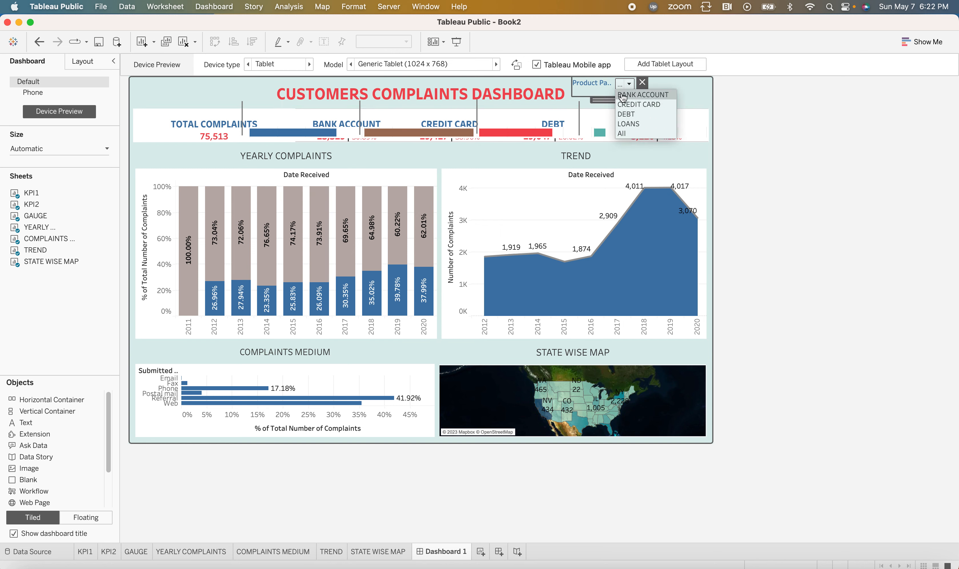
{"action": "left_click", "coordinate": [689, 104]}
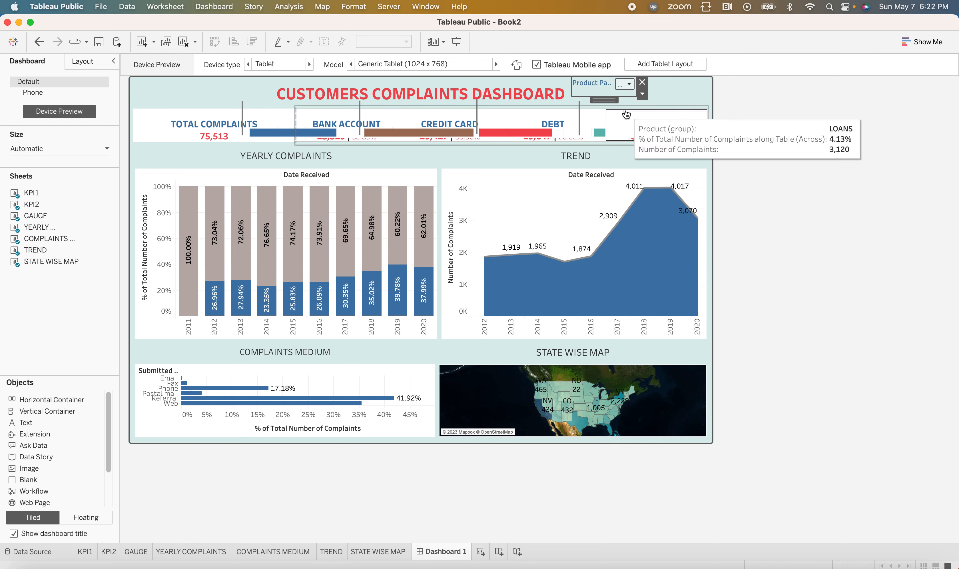
{"action": "left_click", "coordinate": [762, 127]}
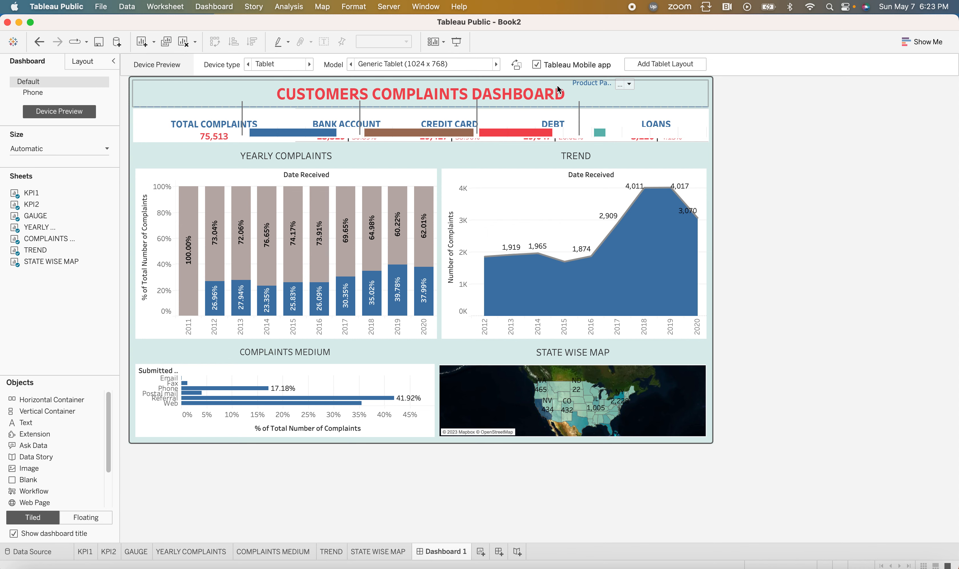
Step: Preview the dashboard on the Generic Phone (375 x 667) and inspect its full stacked layout
{"action": "left_click", "coordinate": [309, 64]}
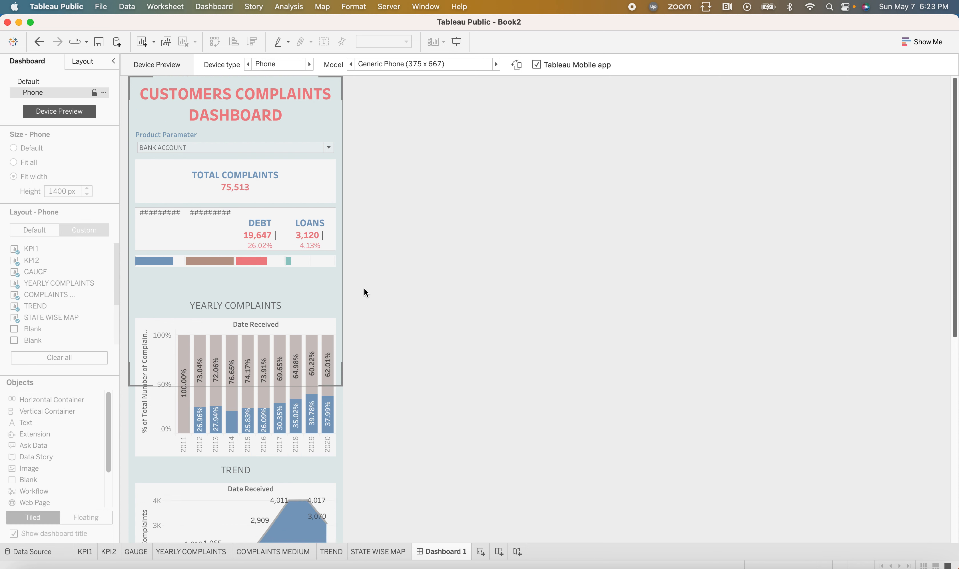
{"action": "scroll", "coordinate": [269, 274], "scroll_direction": "down", "scroll_amount": 5}
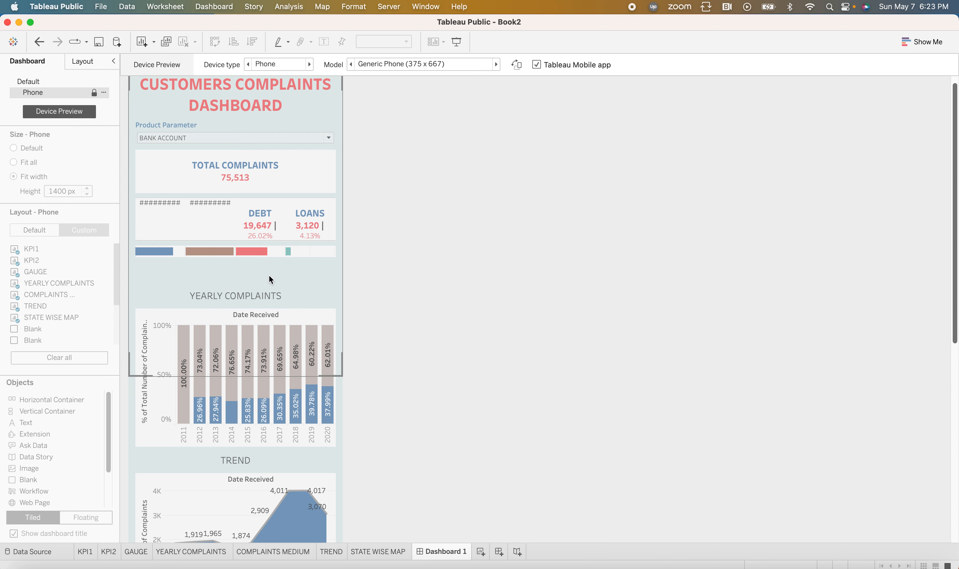
{"action": "scroll", "coordinate": [277, 272], "scroll_direction": "down", "scroll_amount": 6}
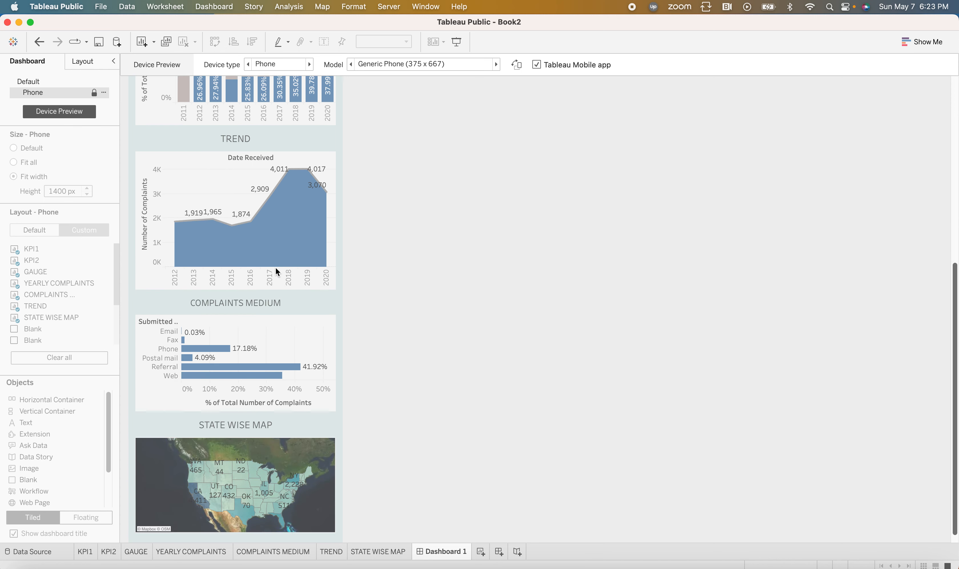
{"action": "scroll", "coordinate": [277, 274], "scroll_direction": "up", "scroll_amount": 11}
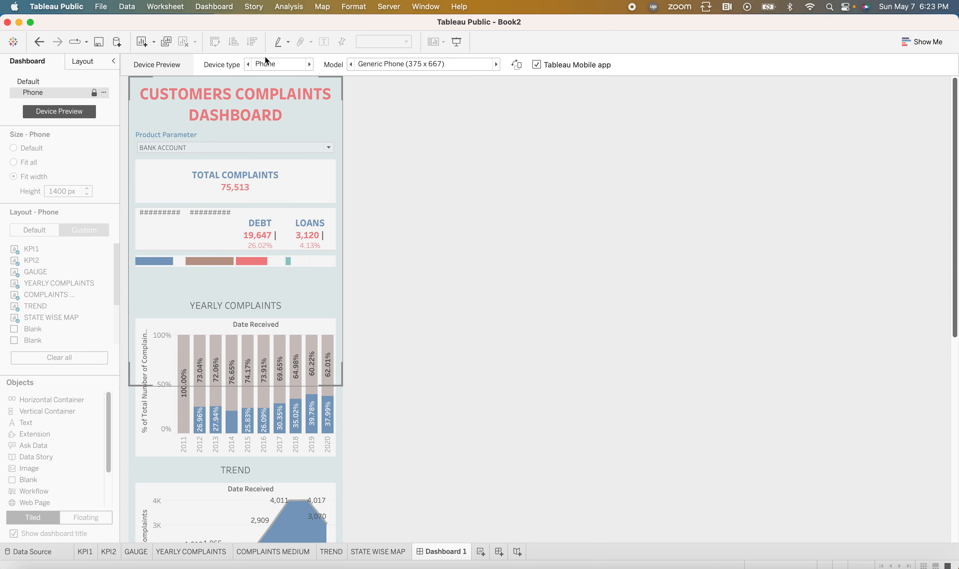
Step: Return the preview to the Default device type and enlarge the COMPLAINTS MEDIUM and STATE WISE MAP row by raising its upper boundary
{"action": "left_click", "coordinate": [309, 65]}
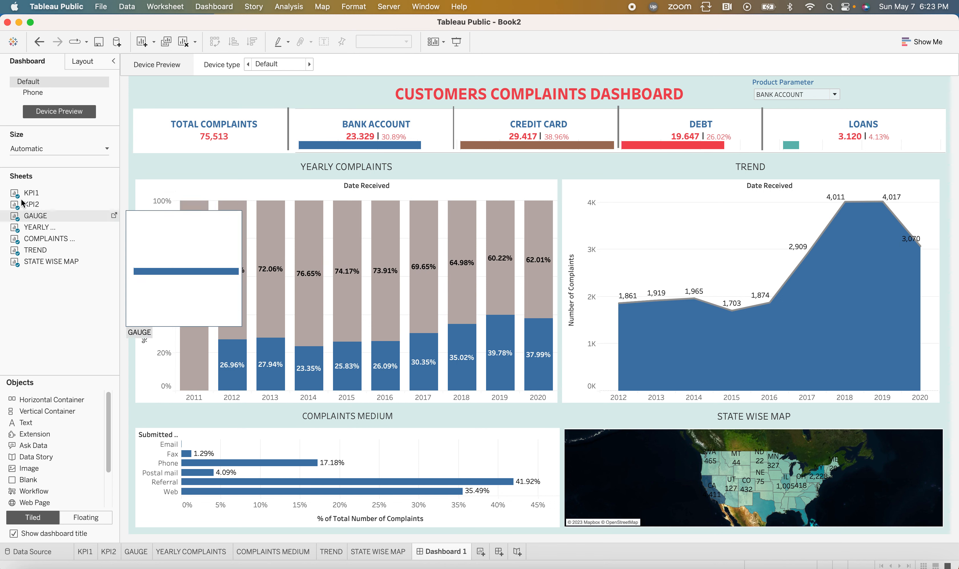
{"action": "left_click", "coordinate": [108, 149]}
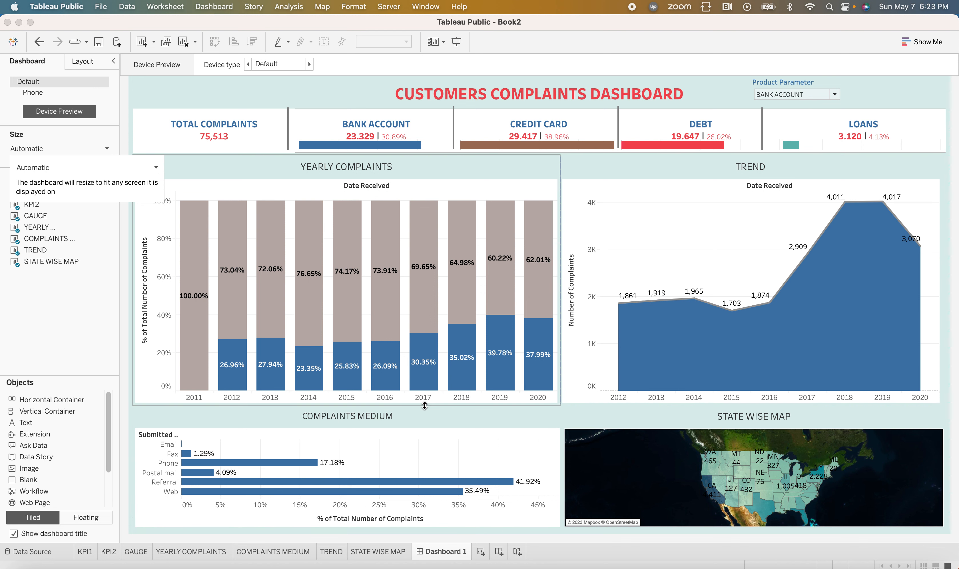
{"action": "left_click_drag", "start_coordinate": [425, 405], "coordinate": [423, 373]}
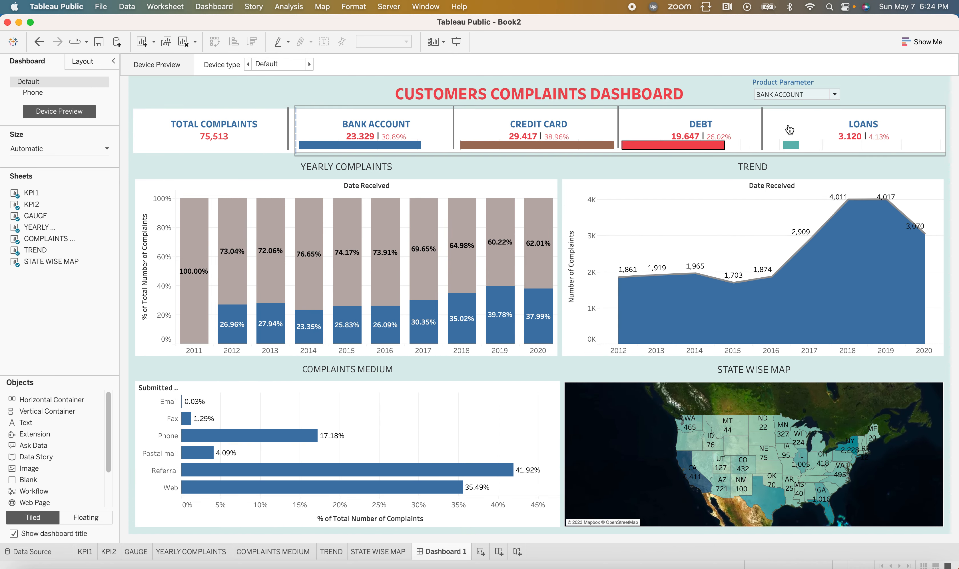
{"action": "mouse_move", "coordinate": [65, 218]}
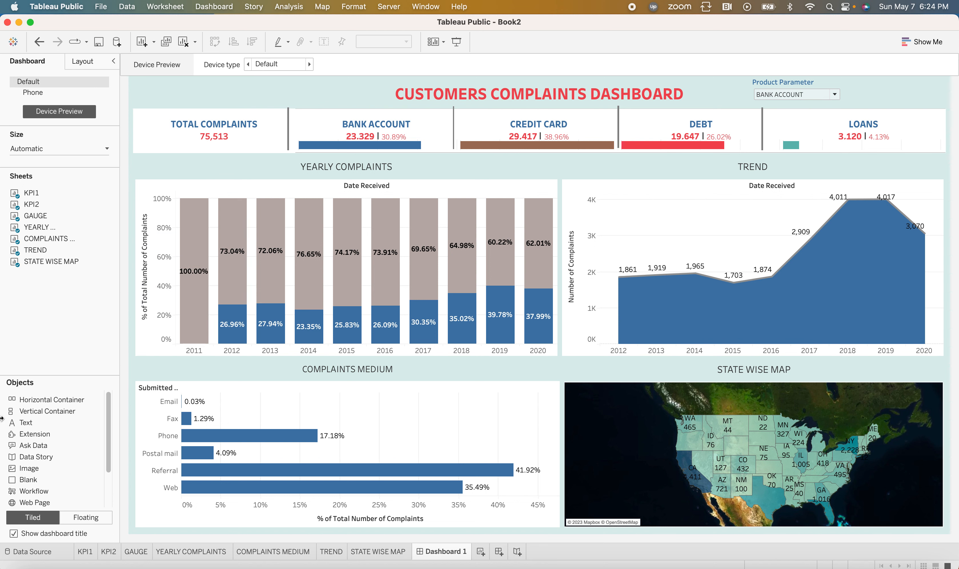